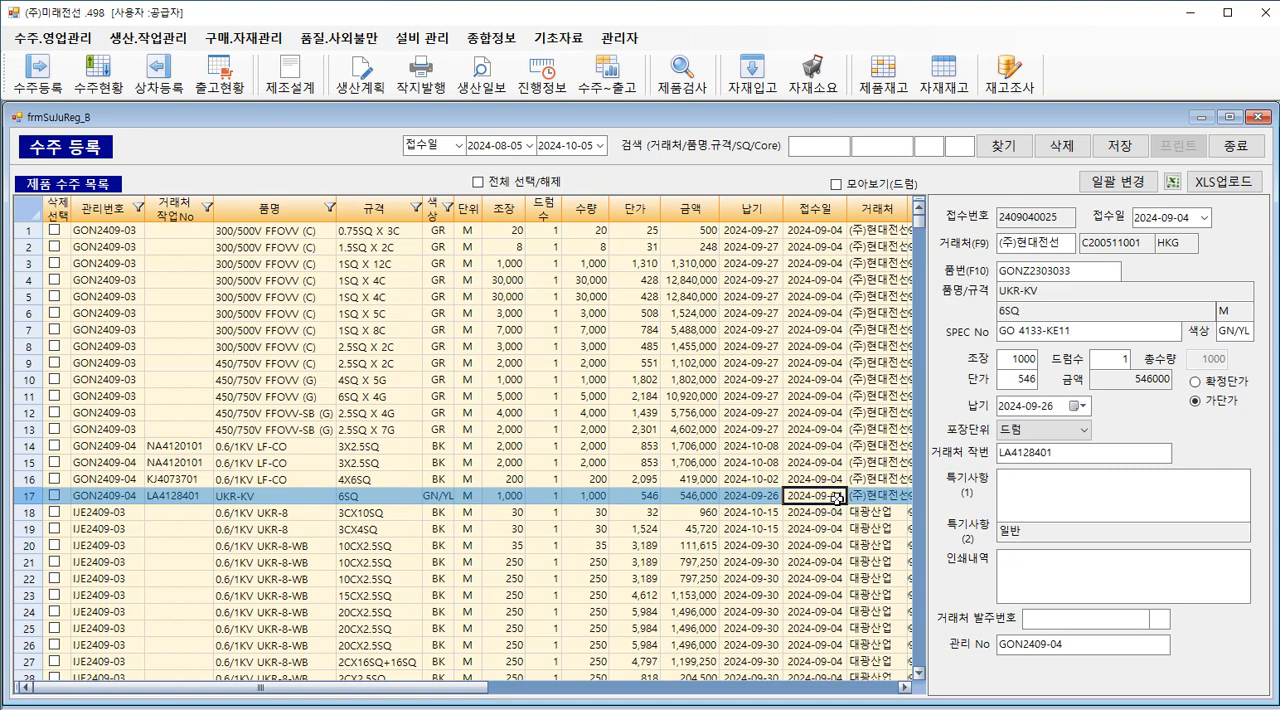
Step: Examine the unit price, first remarks and print details fields of the UKR-KV 6SQ order
click(1020, 379)
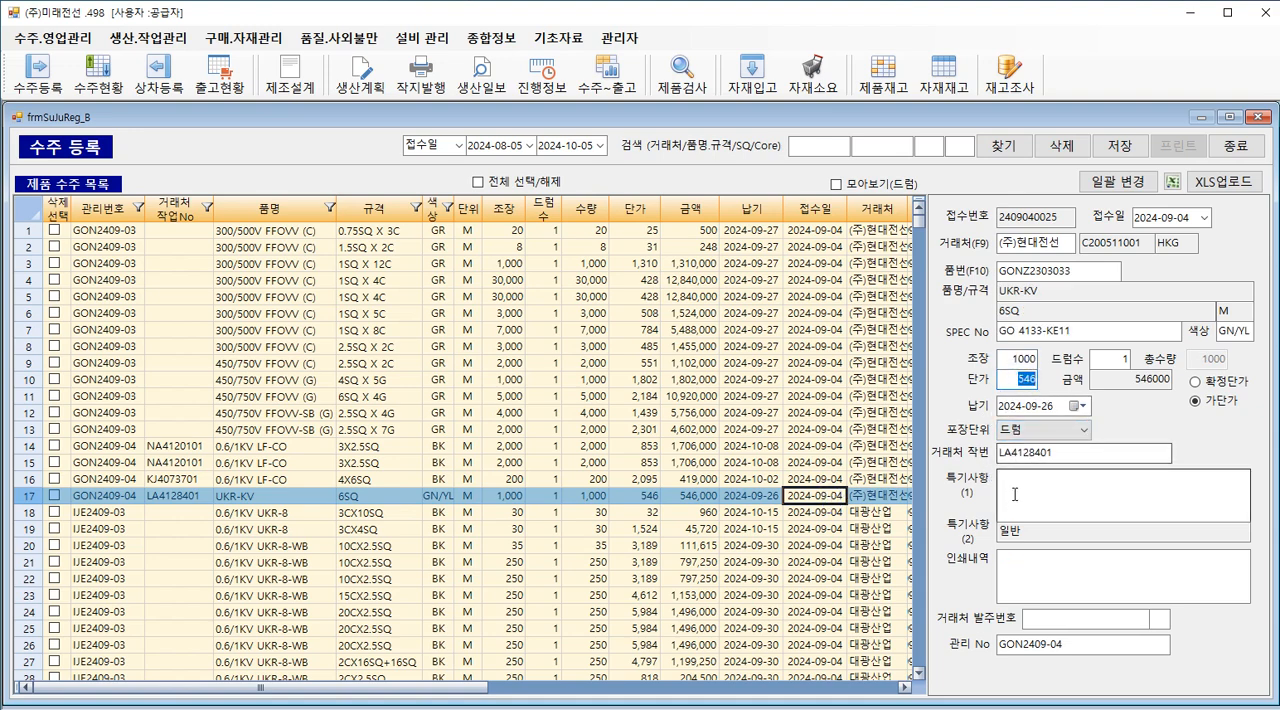
click(1085, 505)
click(1049, 557)
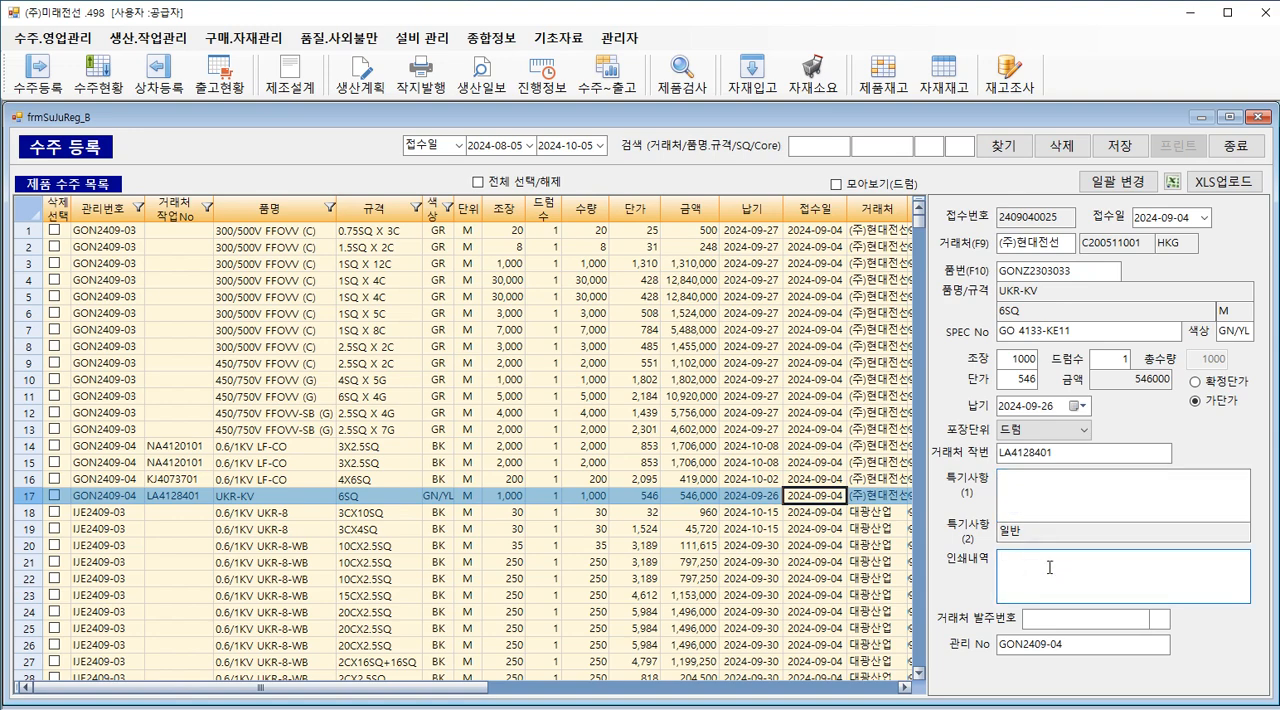
click(1119, 121)
Step: Examine the details of several 0.6/1KV UKR-8-WB orders, including 10CX2.5SQ and 30CX2.5SQ
click(408, 546)
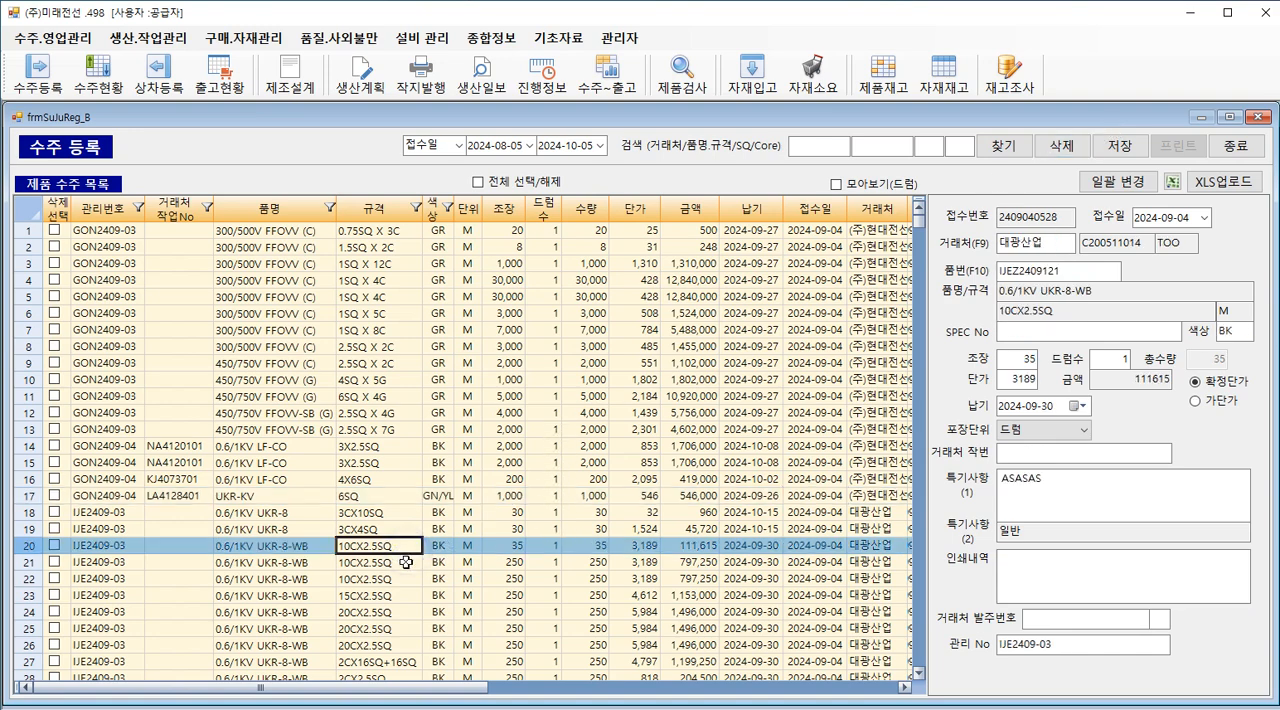
click(408, 562)
click(408, 574)
click(410, 547)
scroll(421, 541, down, 6)
click(443, 514)
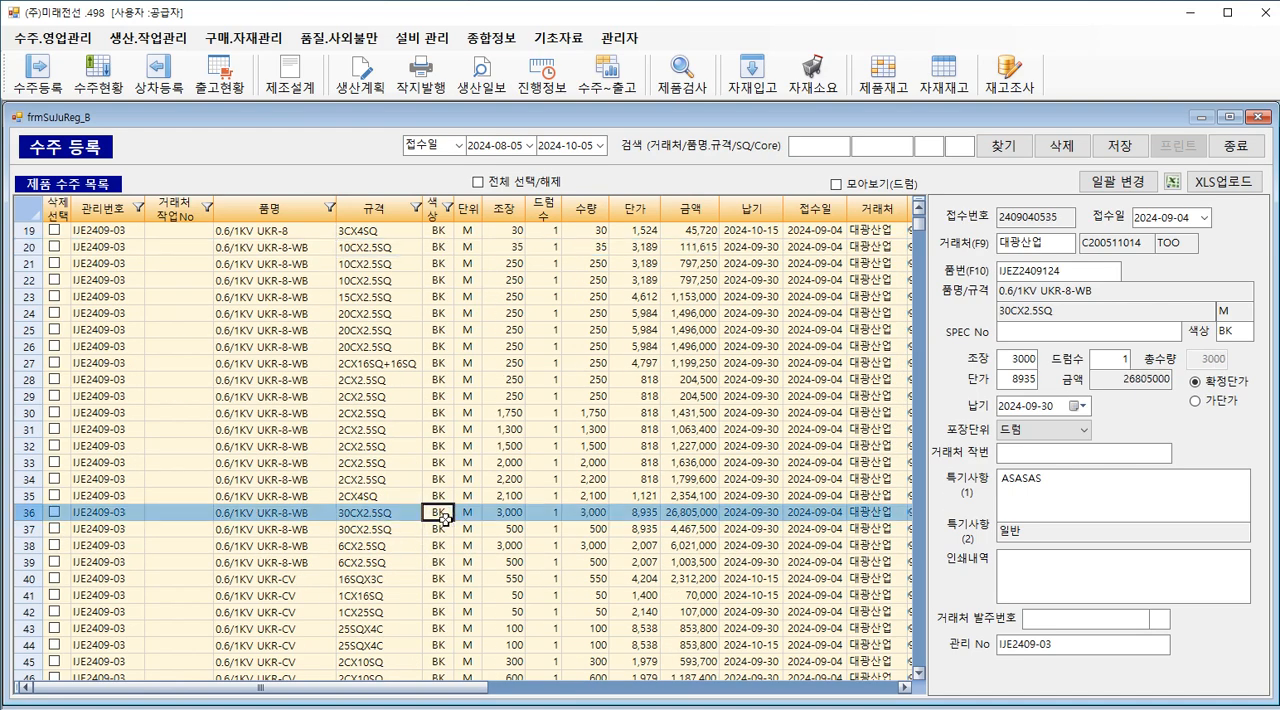
scroll(457, 502, up, 6)
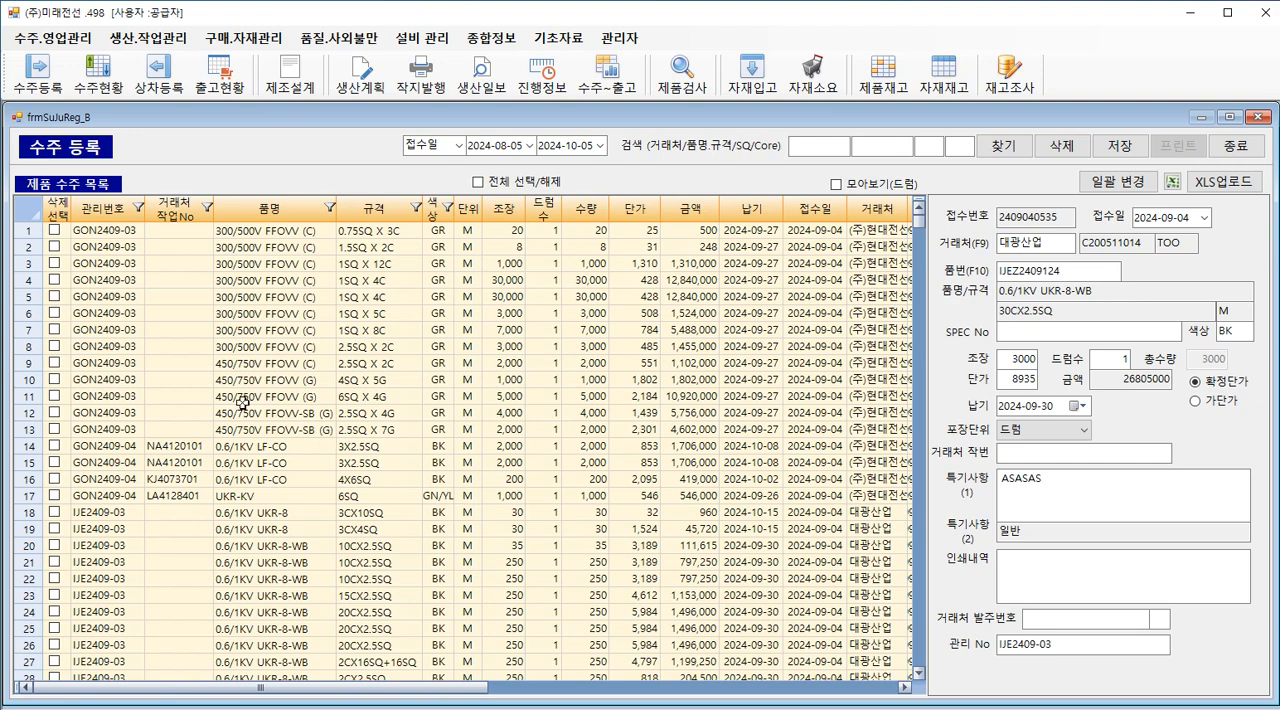
Step: Examine the customer work numbers and drum lengths (조장) of the 0.6/1KV LF-CO orders in rows 14 to 16
click(162, 447)
click(158, 463)
click(158, 479)
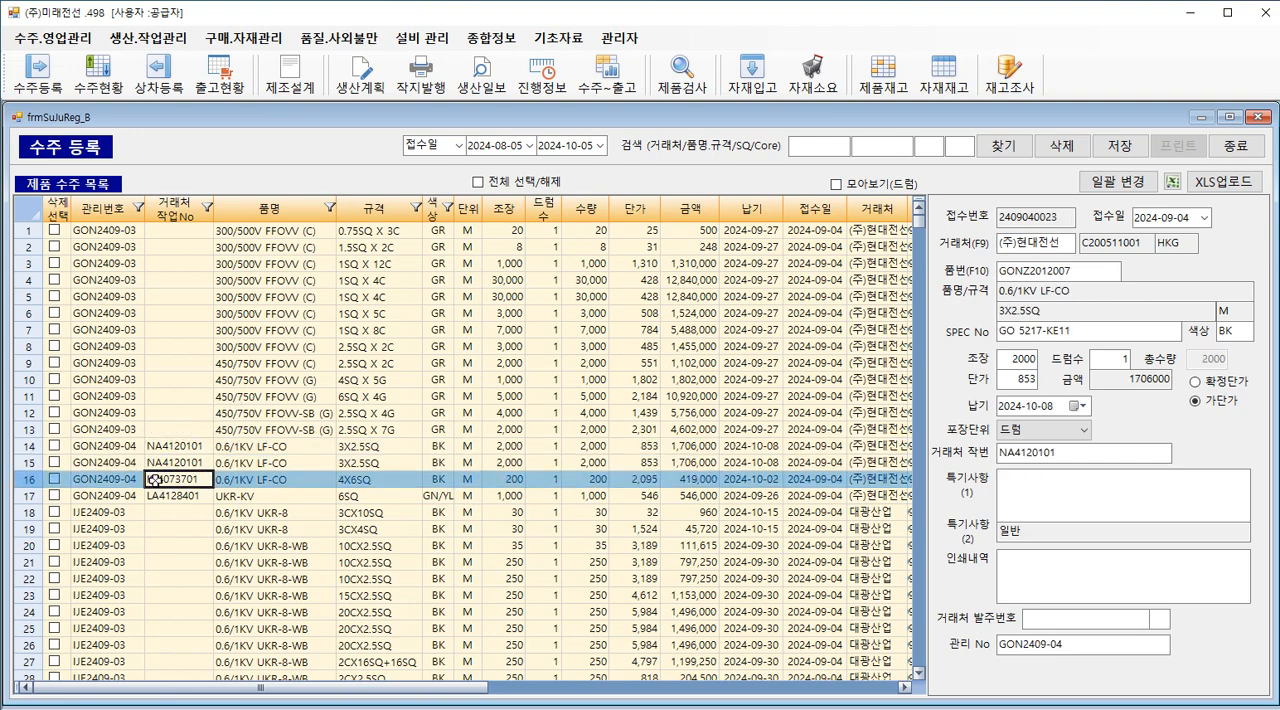
click(219, 447)
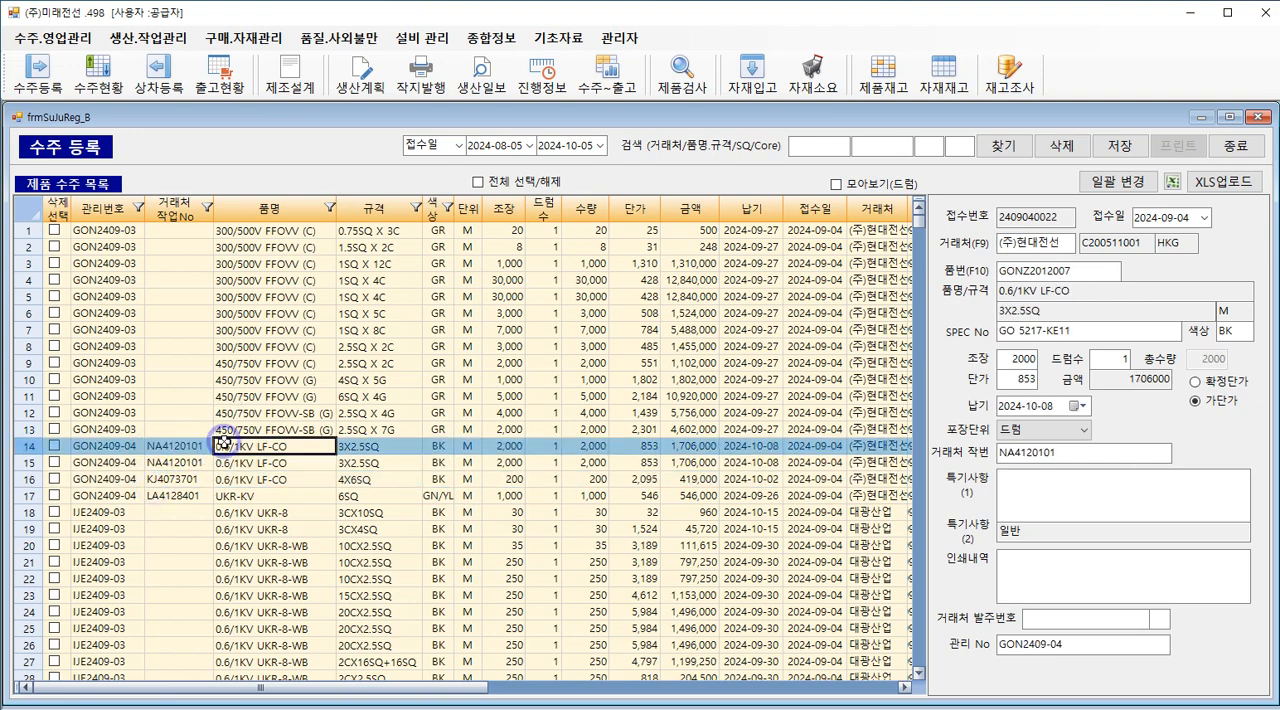
click(499, 449)
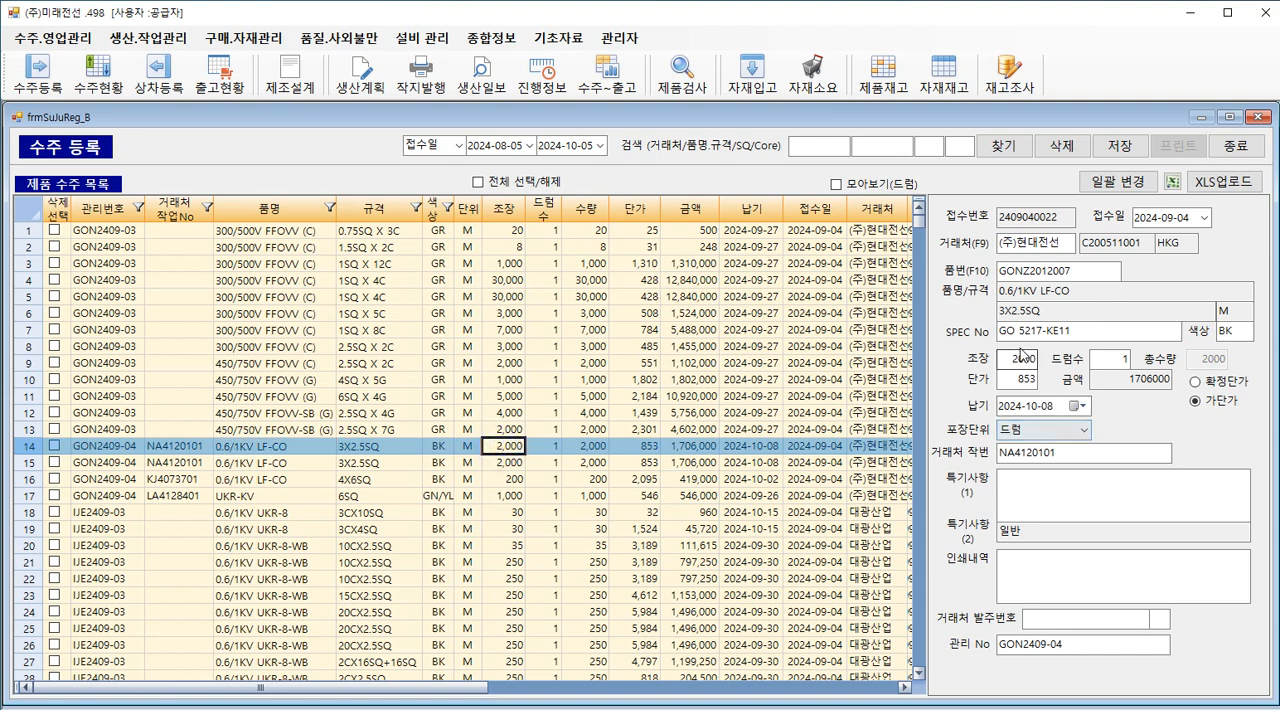
click(494, 461)
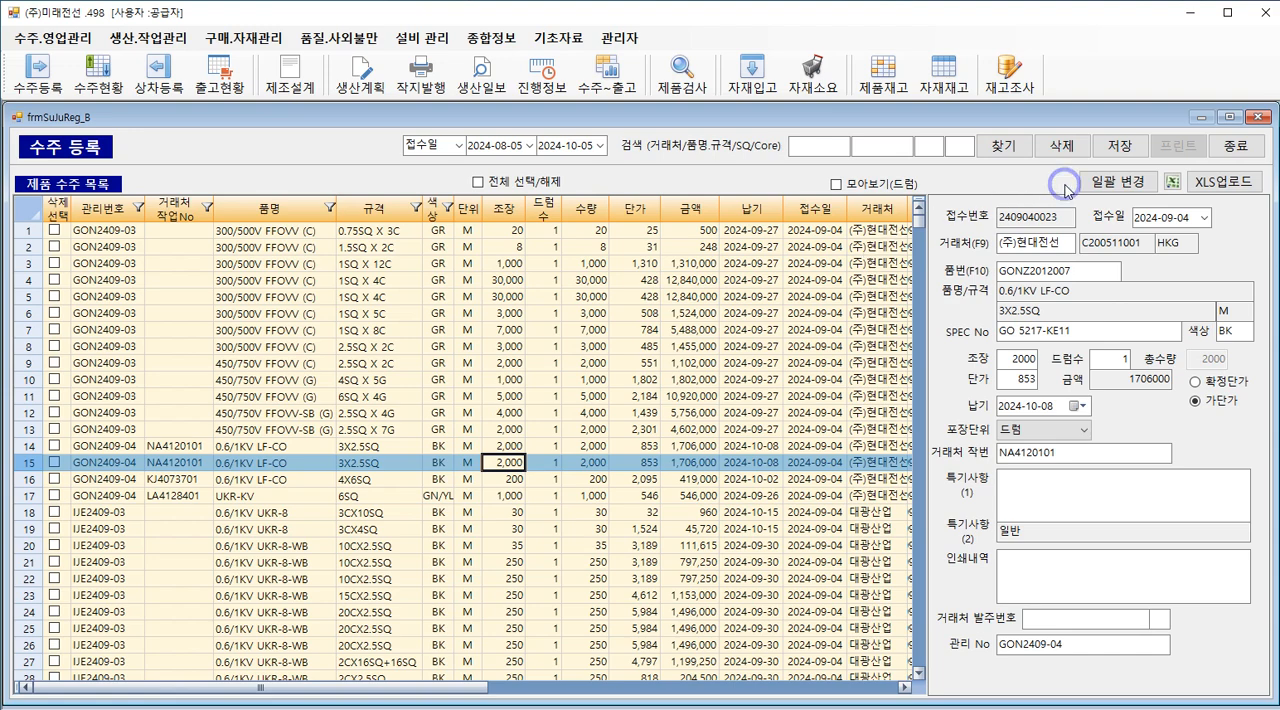
Step: Examine the customer entries of the 300/500V FFOVV (C) orders in rows 1 to 6 and the form's customer field
click(868, 247)
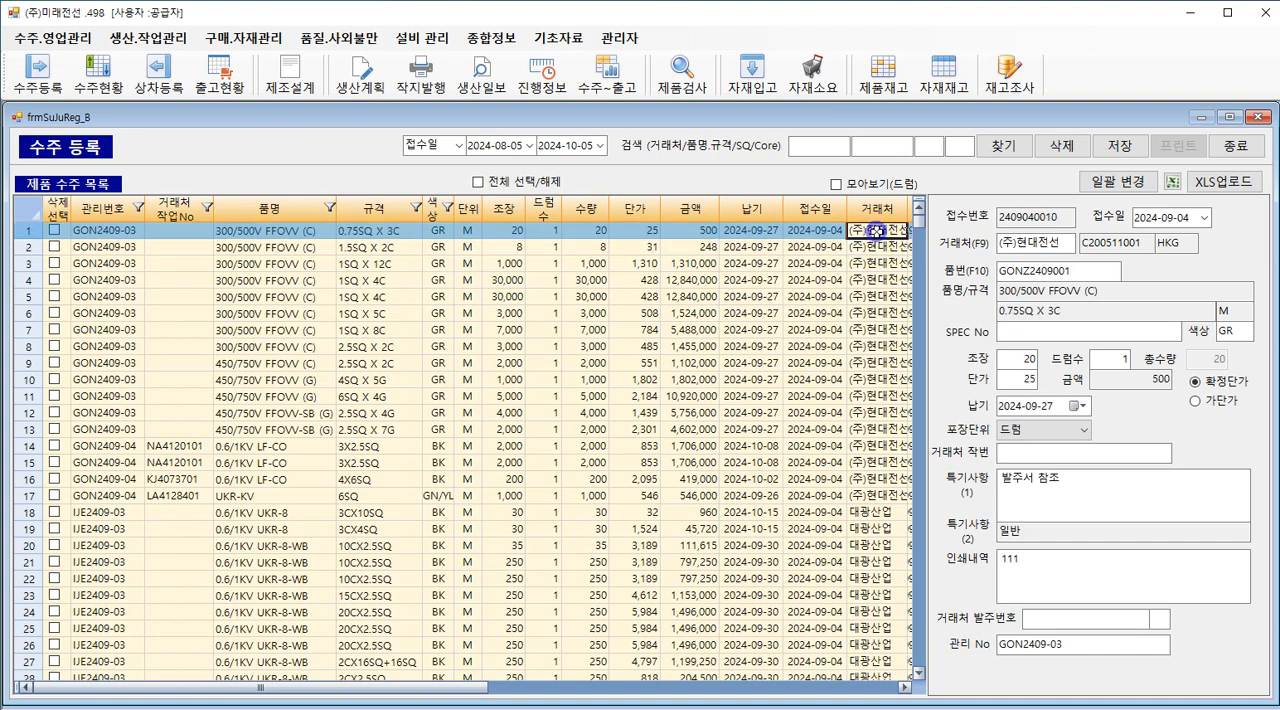
click(868, 231)
click(870, 247)
click(872, 263)
click(872, 247)
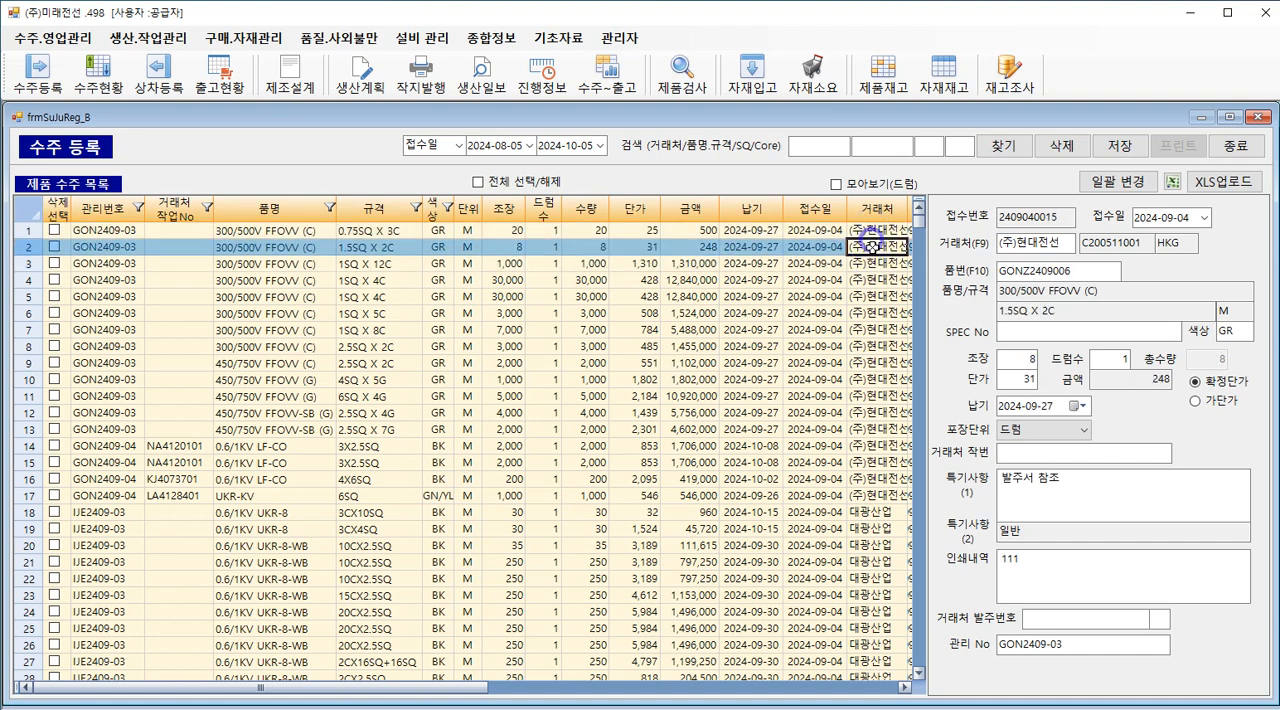
click(872, 263)
click(873, 280)
click(873, 296)
click(873, 312)
click(872, 263)
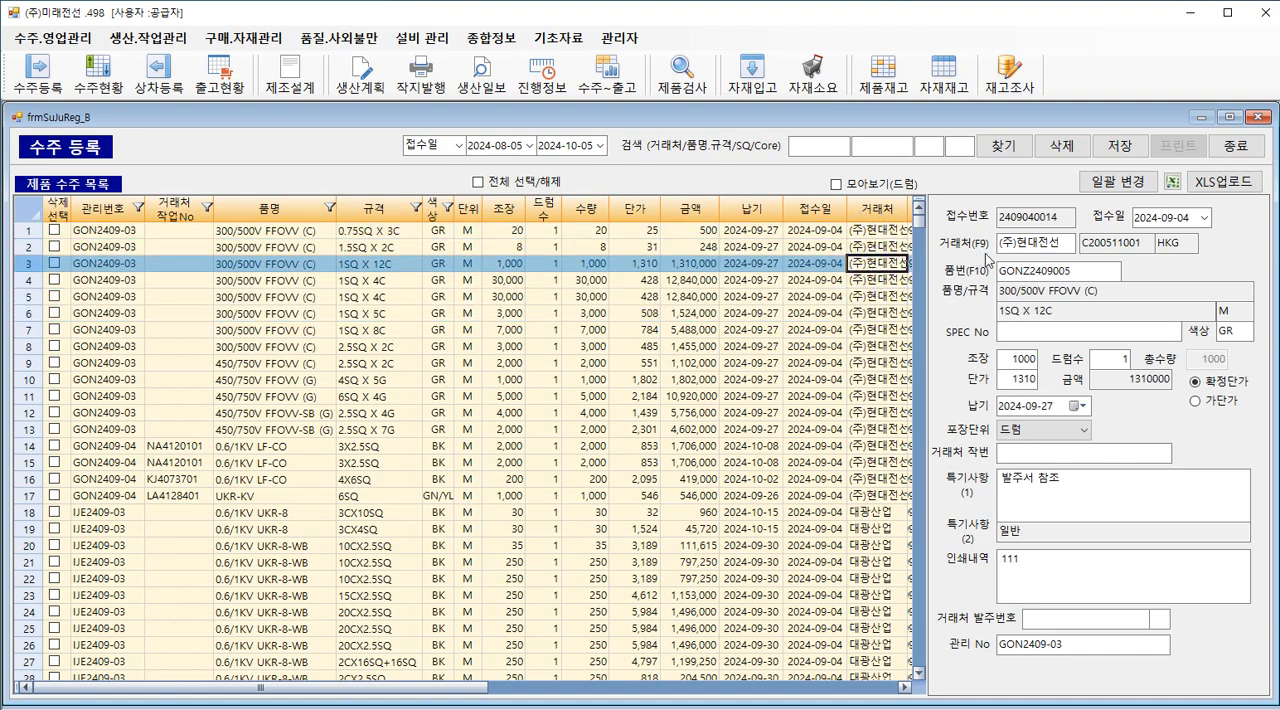
click(1020, 243)
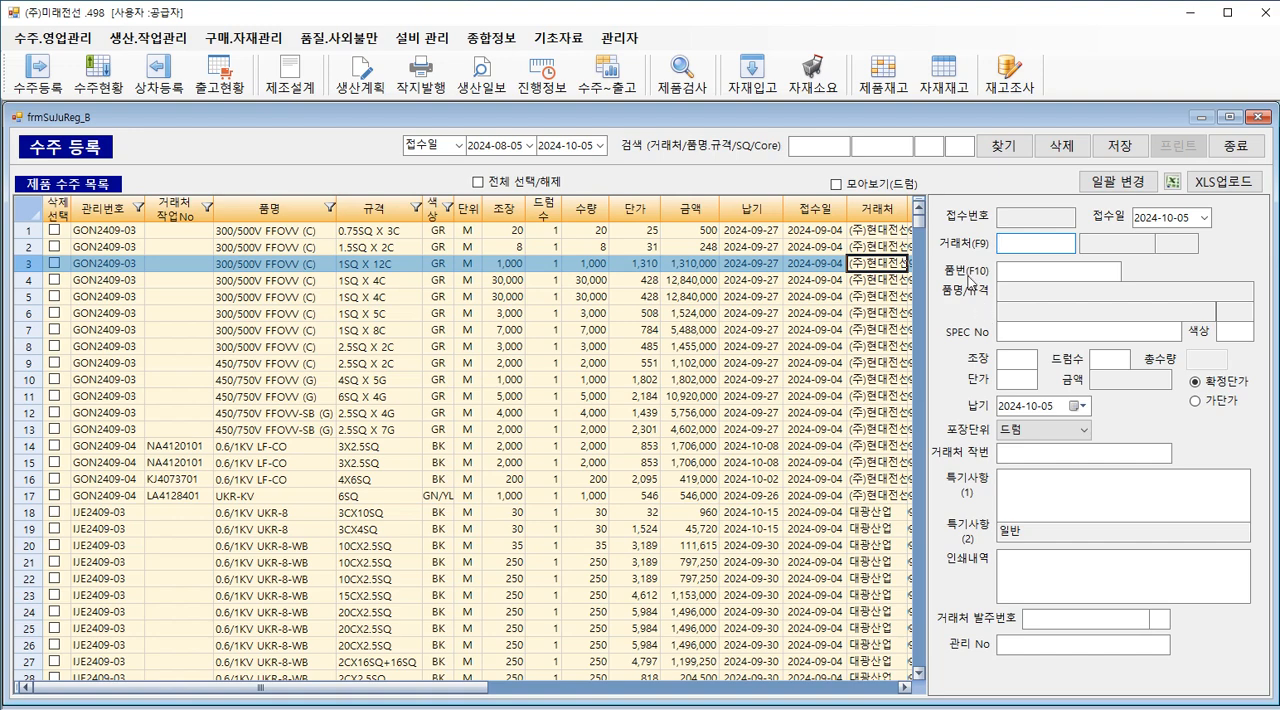
Step: Review the first and last items in the batch change (일괄 변경) window for the row 5 order, then close it
click(724, 300)
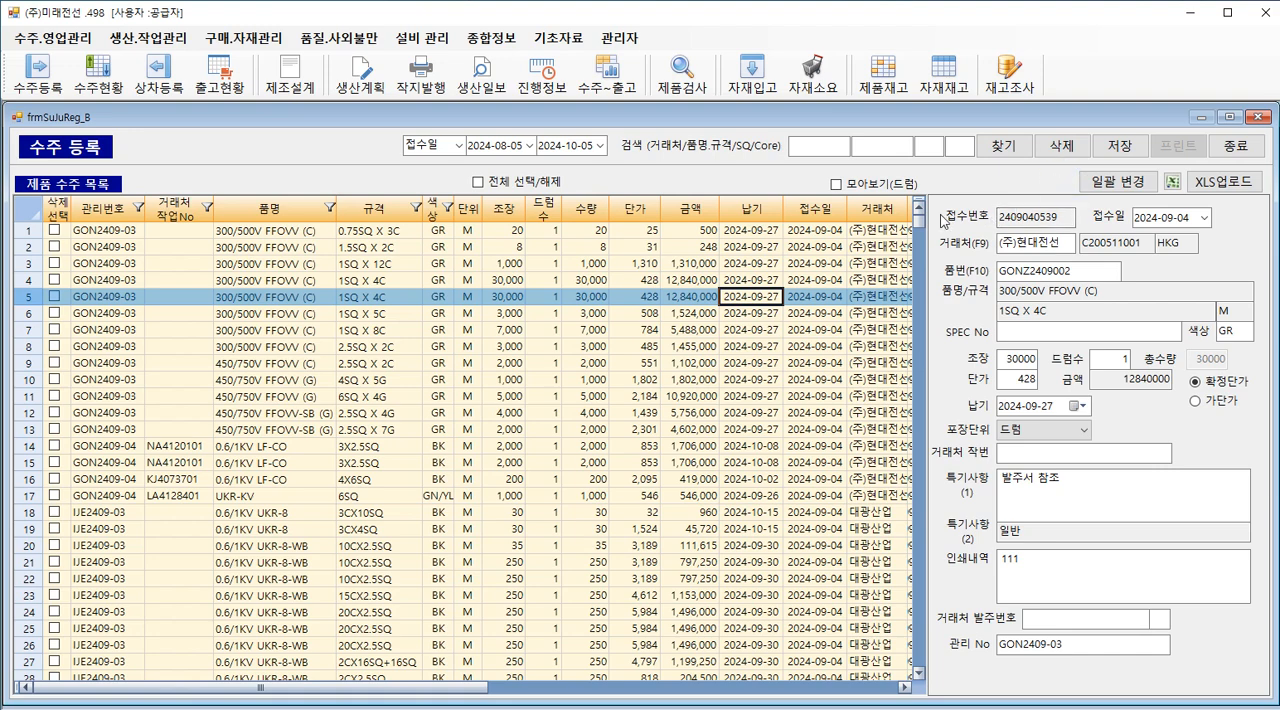
click(1119, 181)
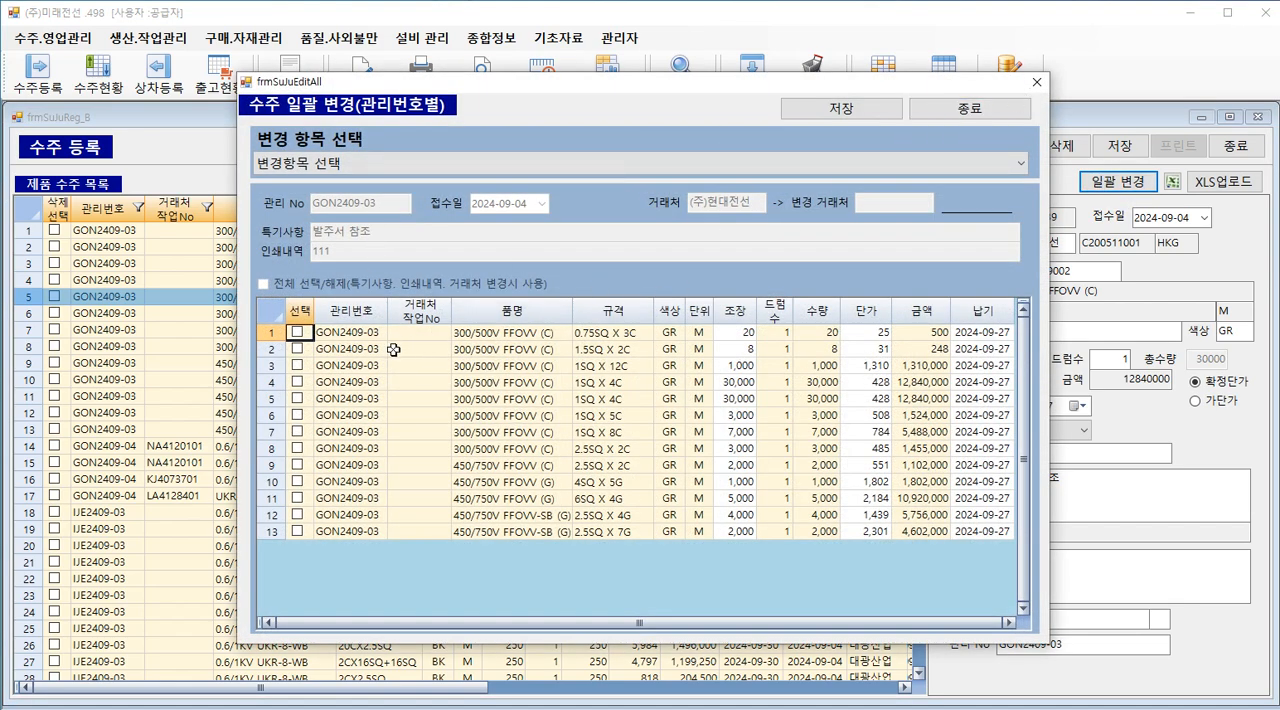
click(339, 331)
click(336, 530)
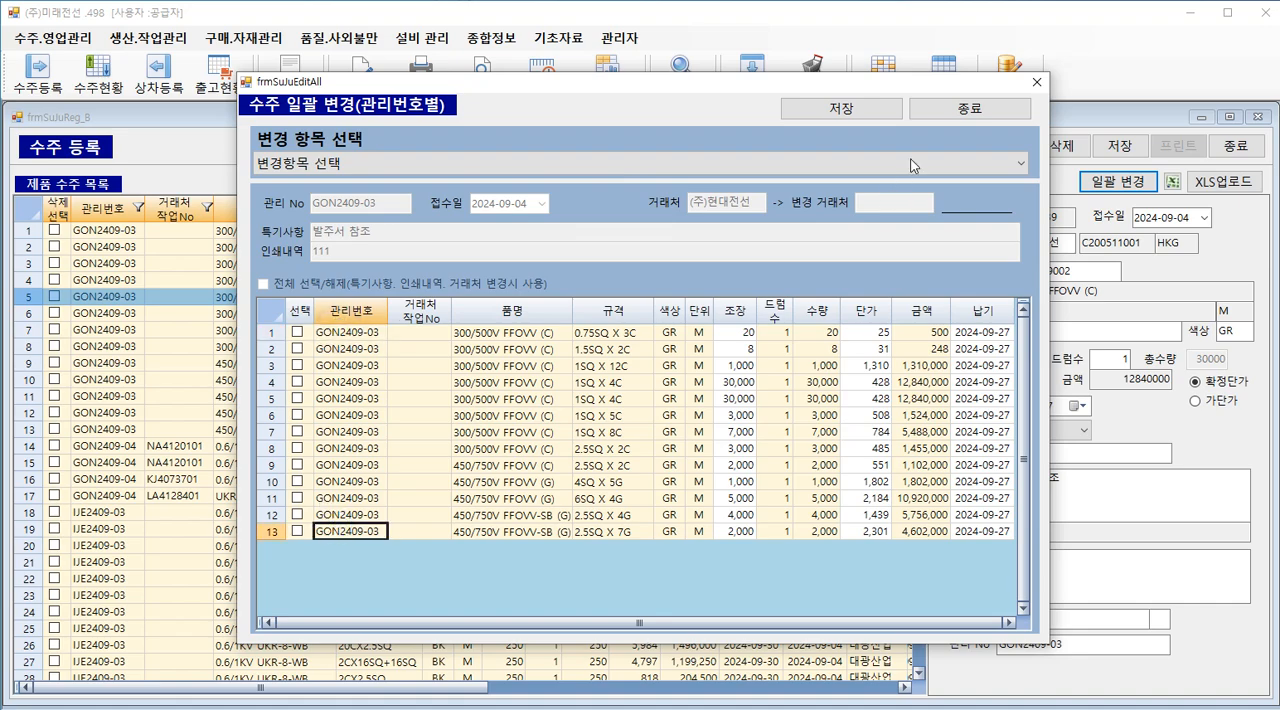
click(1036, 82)
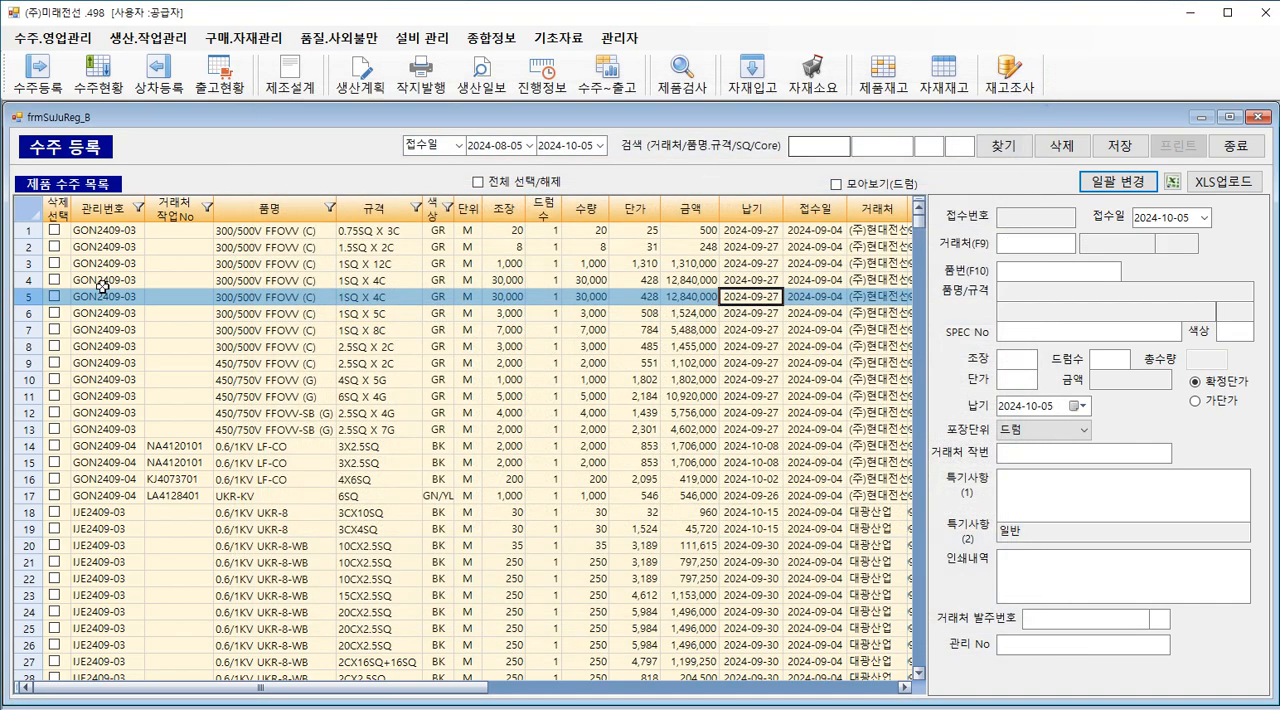
Step: Compare the row 1 and row 13 orders with the batch change list opened from row 5, and close the list
click(107, 231)
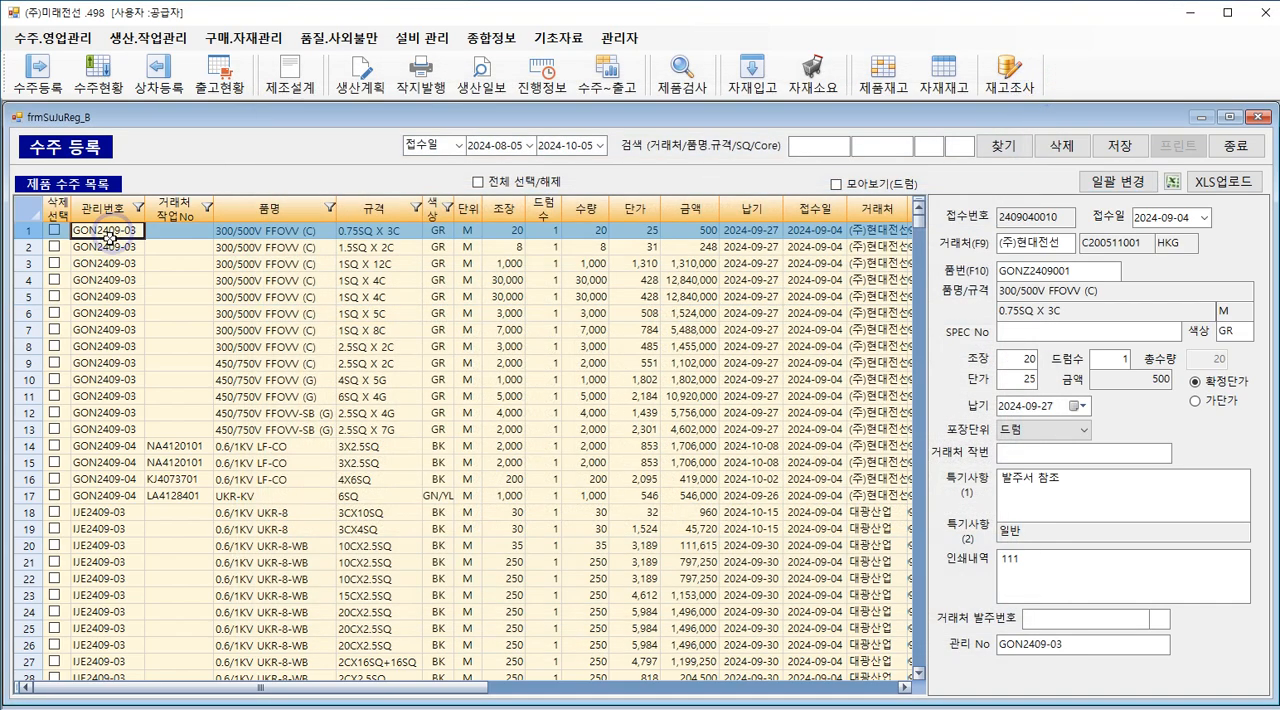
click(97, 428)
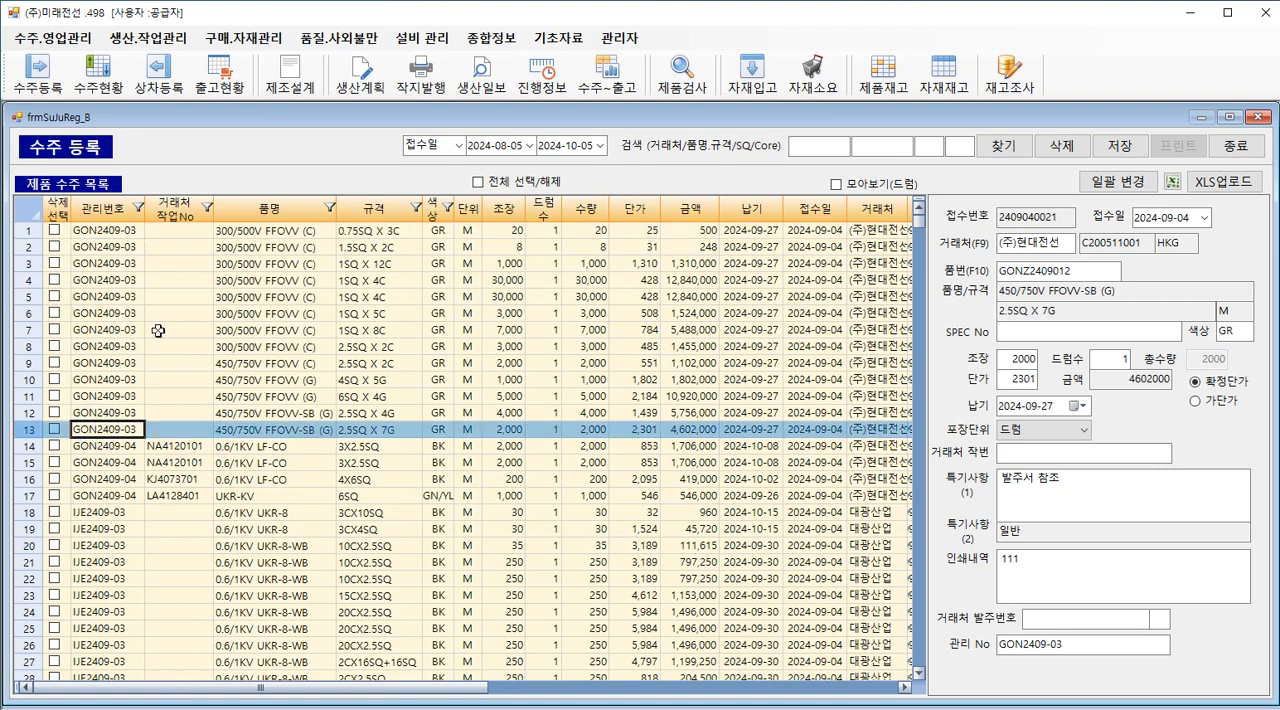
click(250, 297)
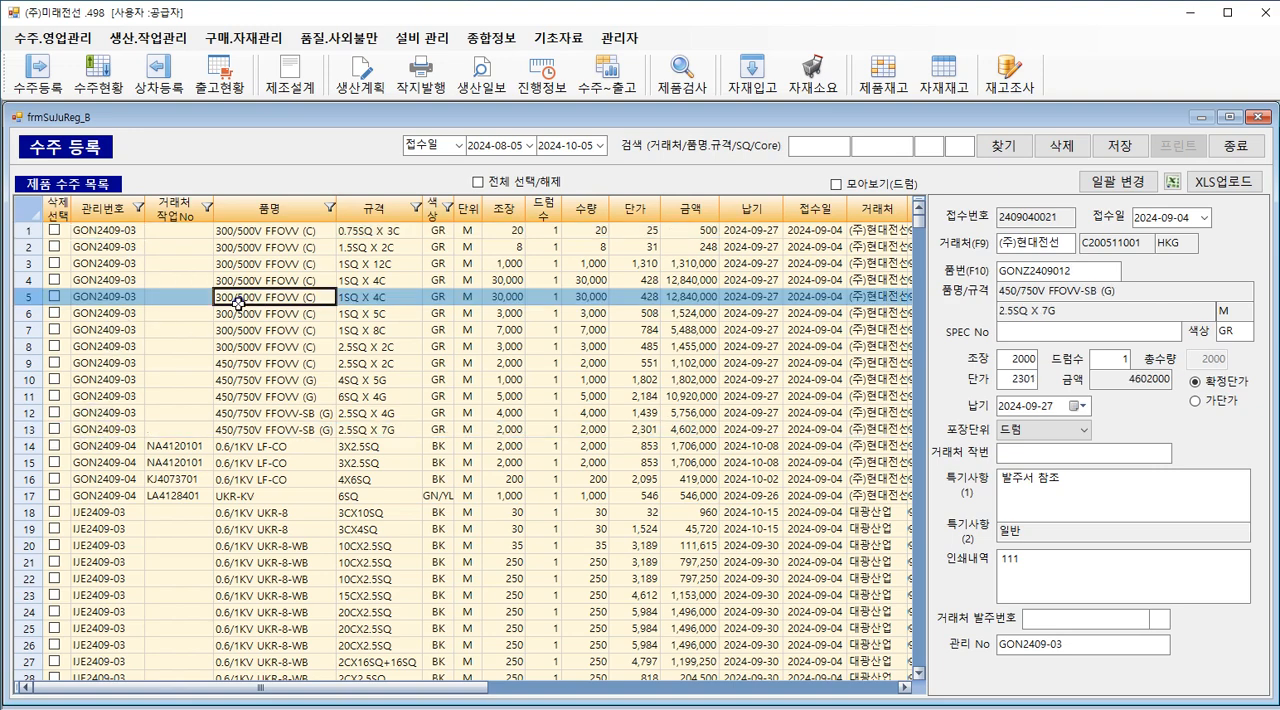
click(1093, 183)
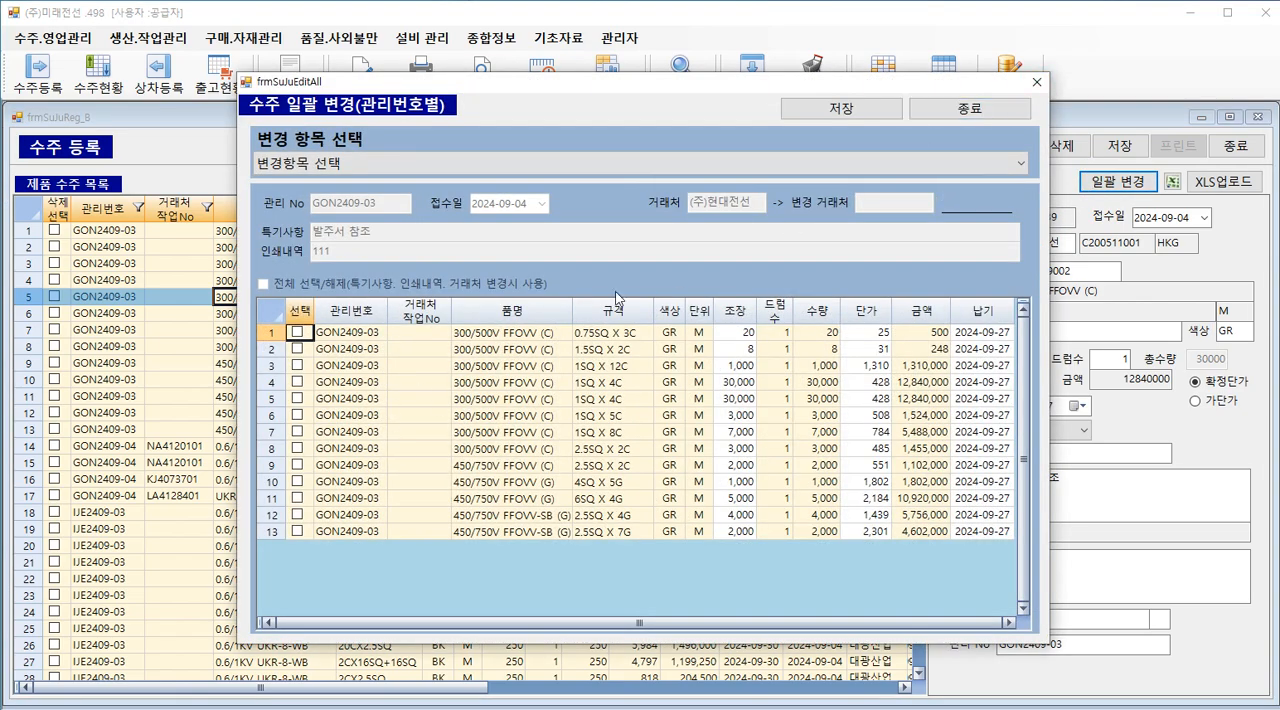
click(968, 118)
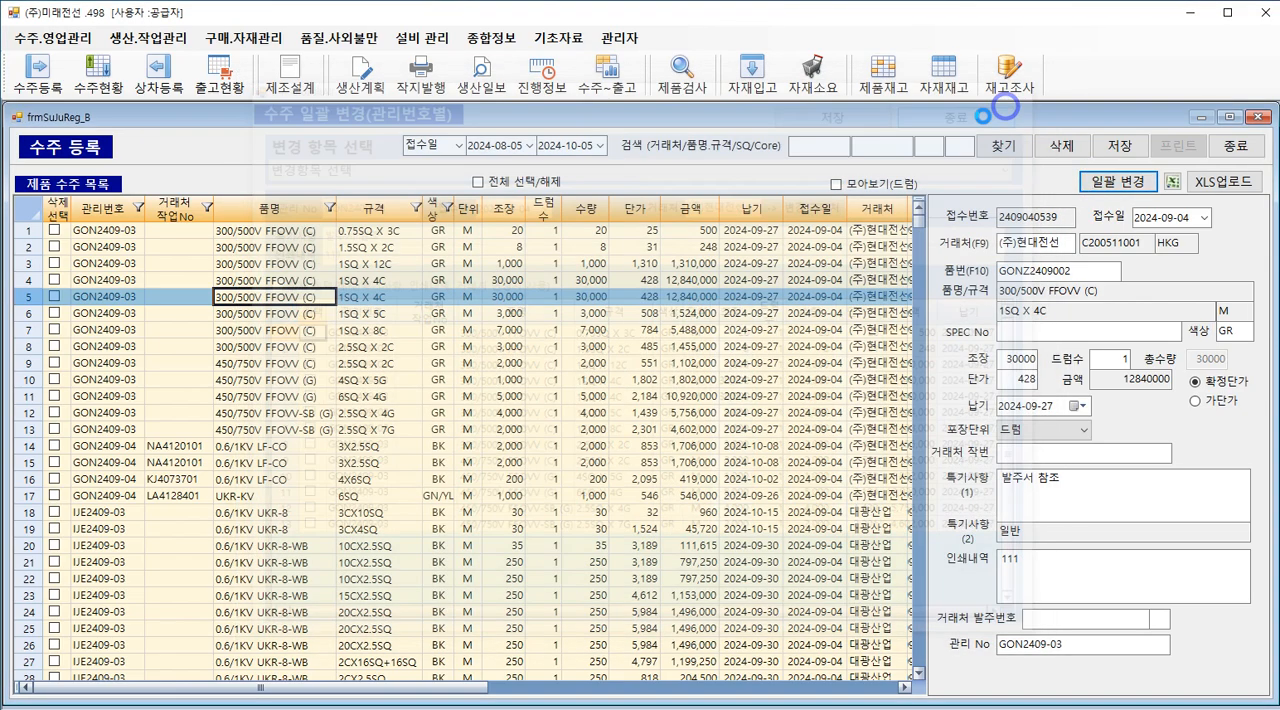
Step: Check the 0.6/1KV LF-CO and UKR-KV orders in rows 14 to 17, then view and close row 15's batch change window
click(127, 452)
click(138, 496)
click(153, 480)
click(163, 462)
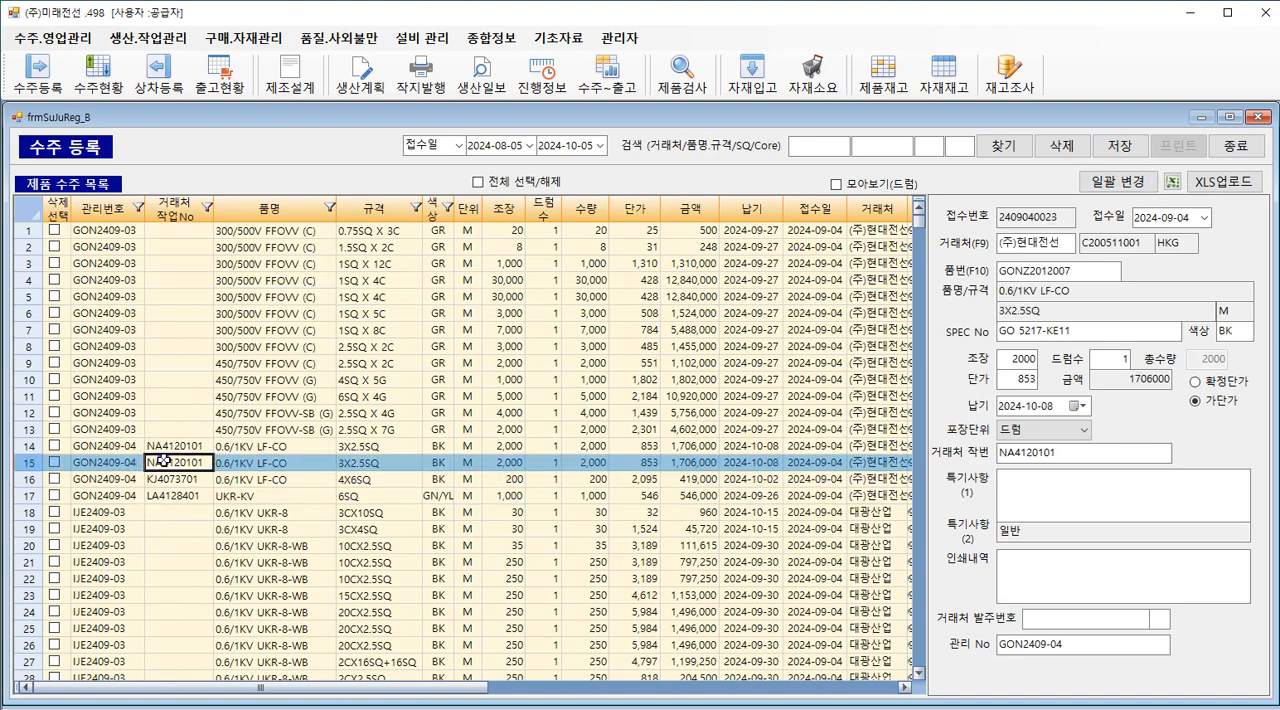
click(1120, 181)
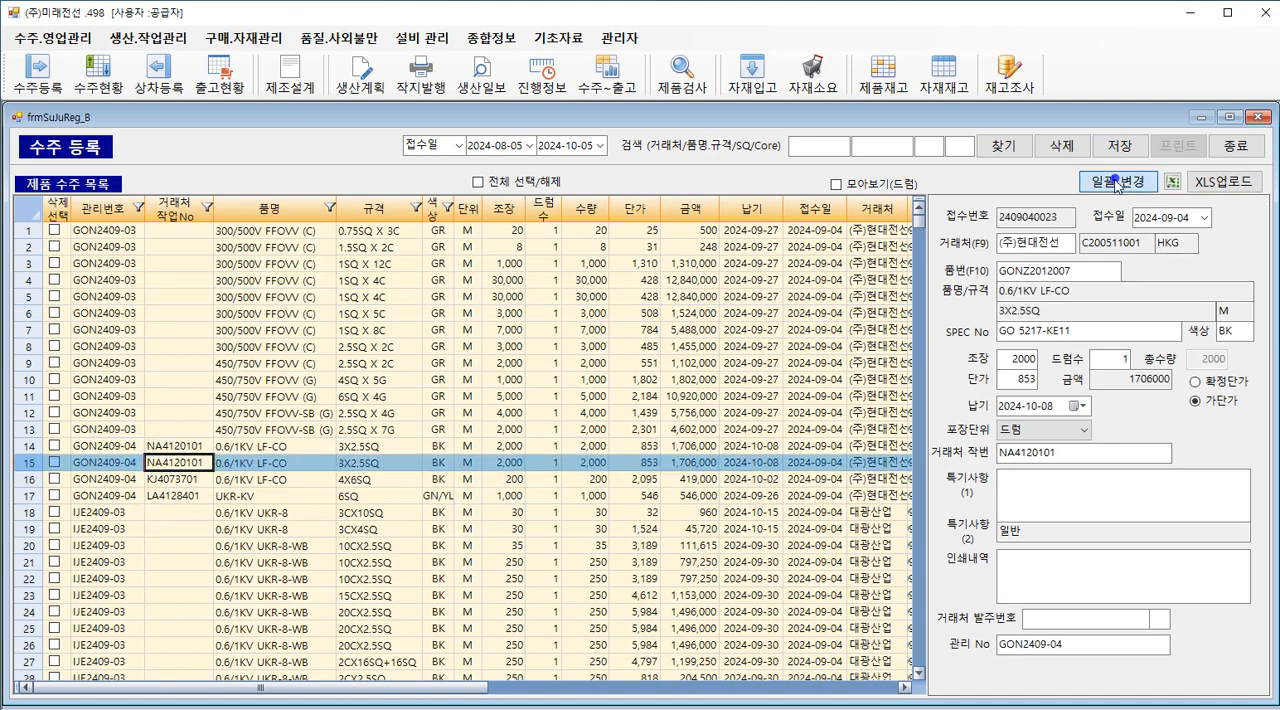
click(1037, 82)
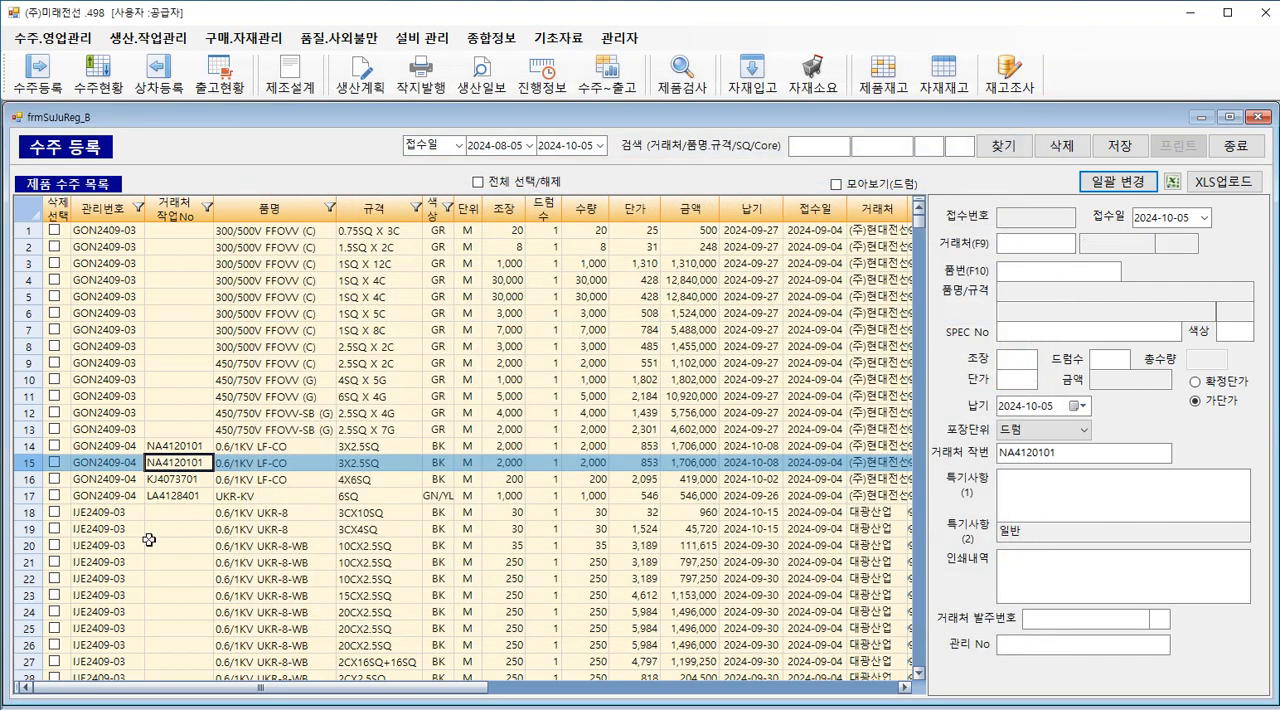
Step: Review the batch change list for the row 20 0.6/1KV UKR-8-WB order down to its last item and close it
click(118, 545)
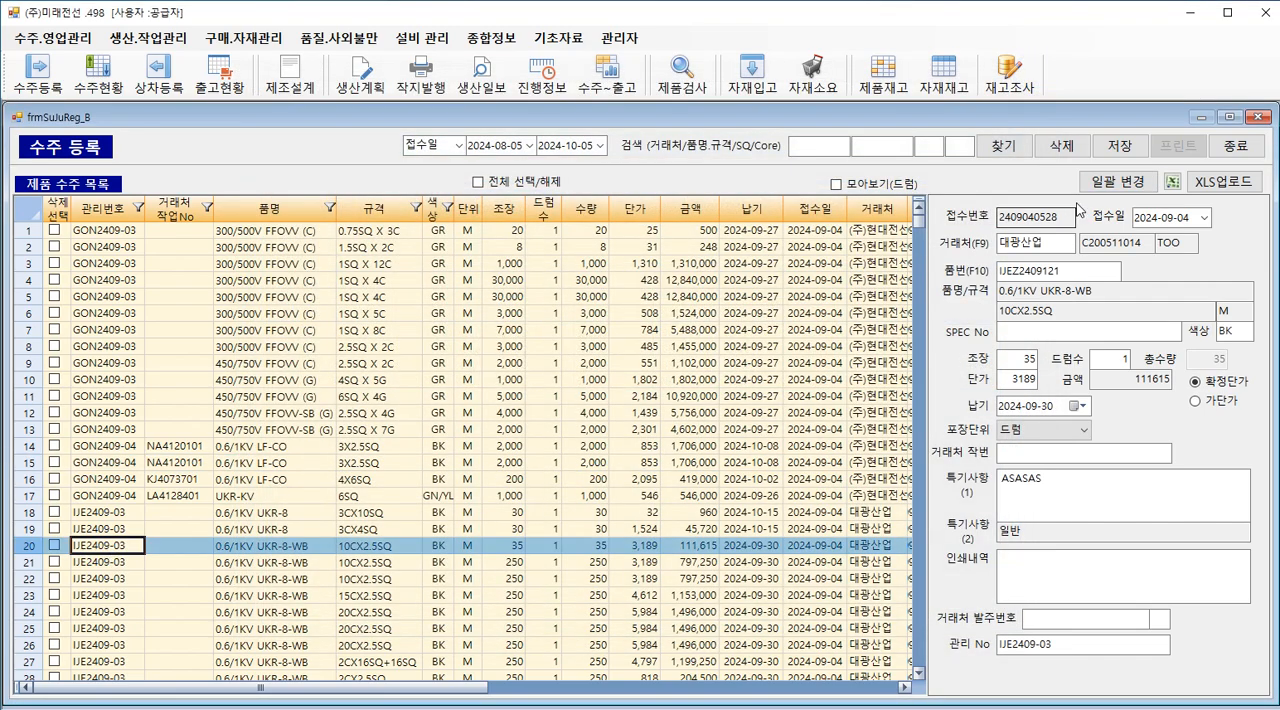
click(1108, 181)
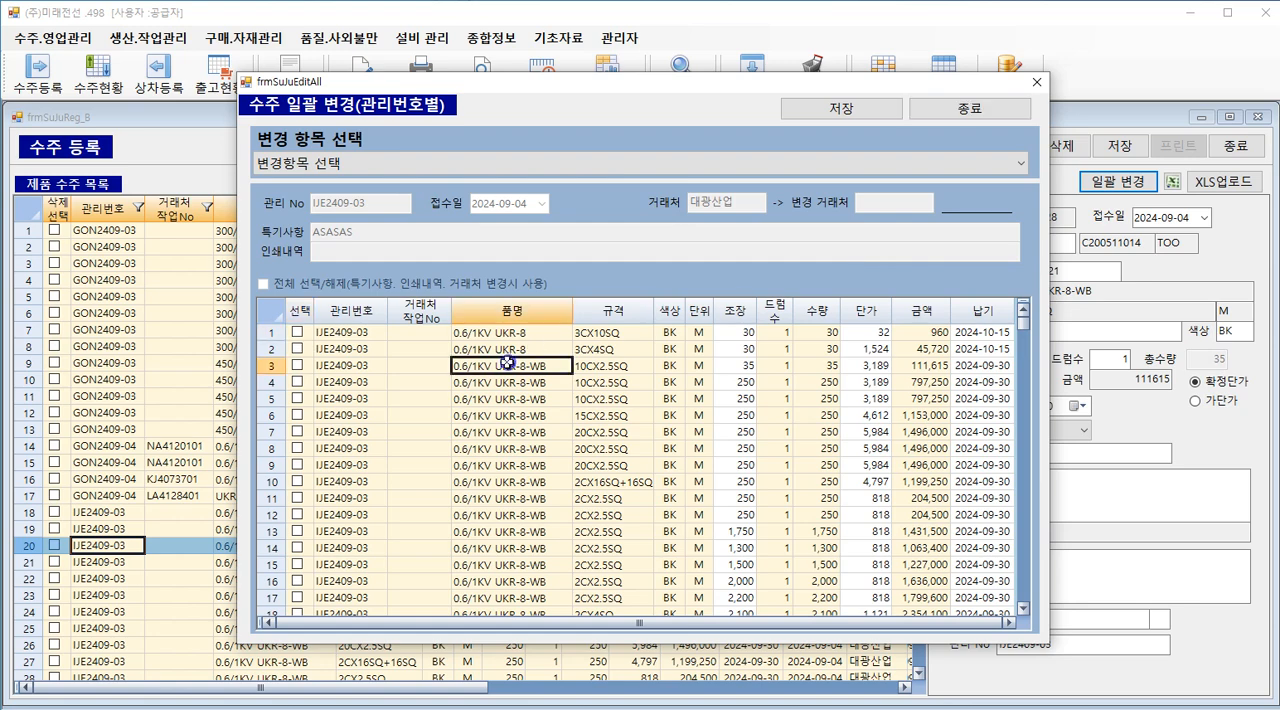
scroll(512, 362, down, 20)
drag(1022, 378, 1022, 596)
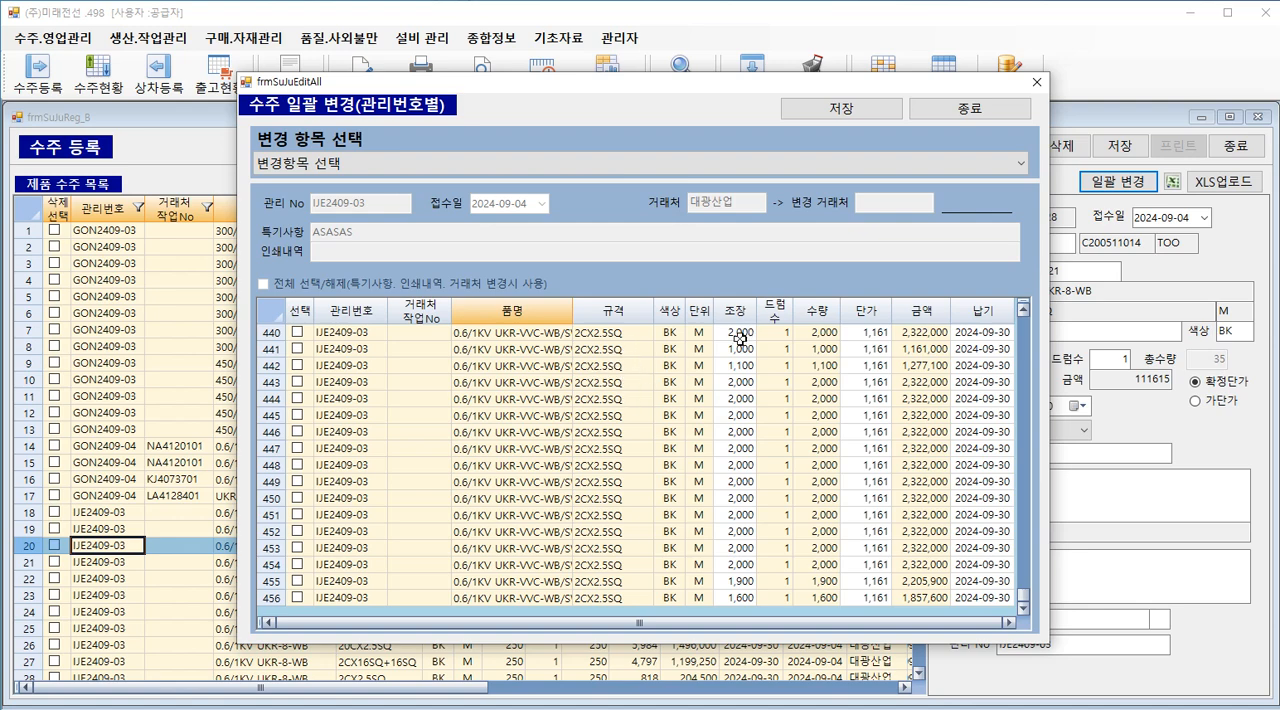
click(1033, 84)
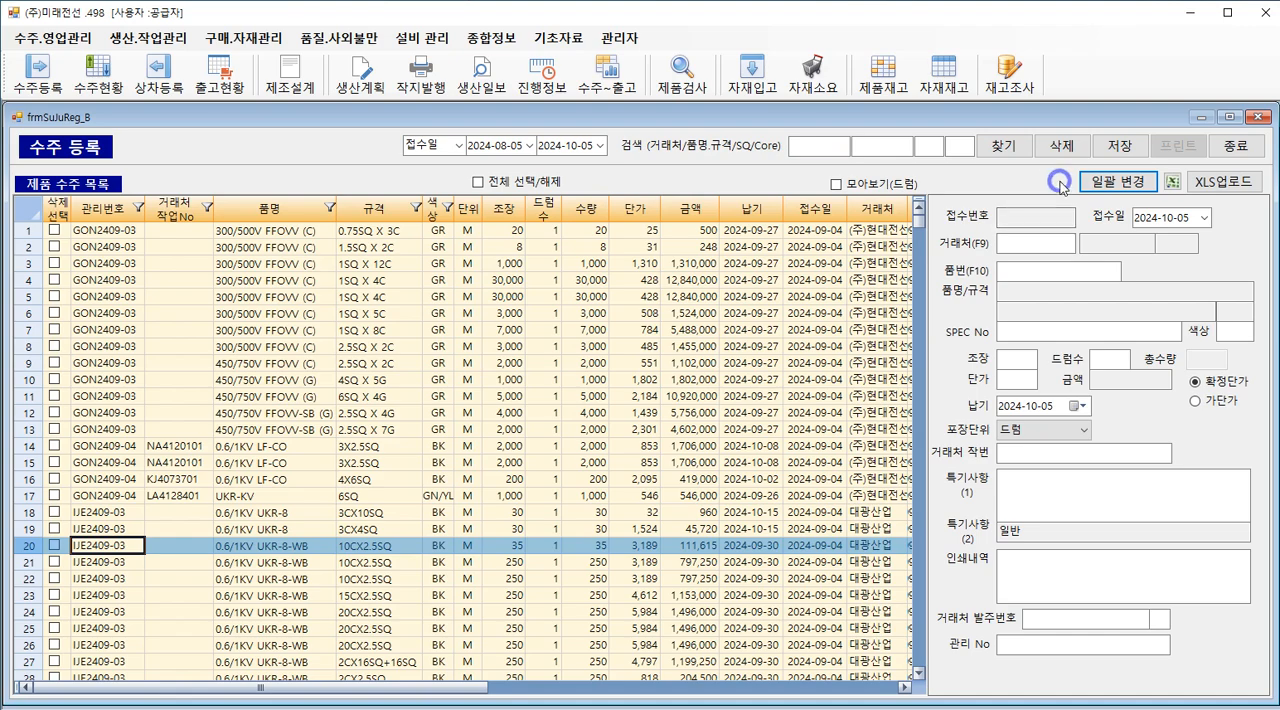
Step: Switch to the Word document and review the batch change topics from 특기 사항 / 인쇄내역 변경 through 거래처 변경
key(alt+Tab)
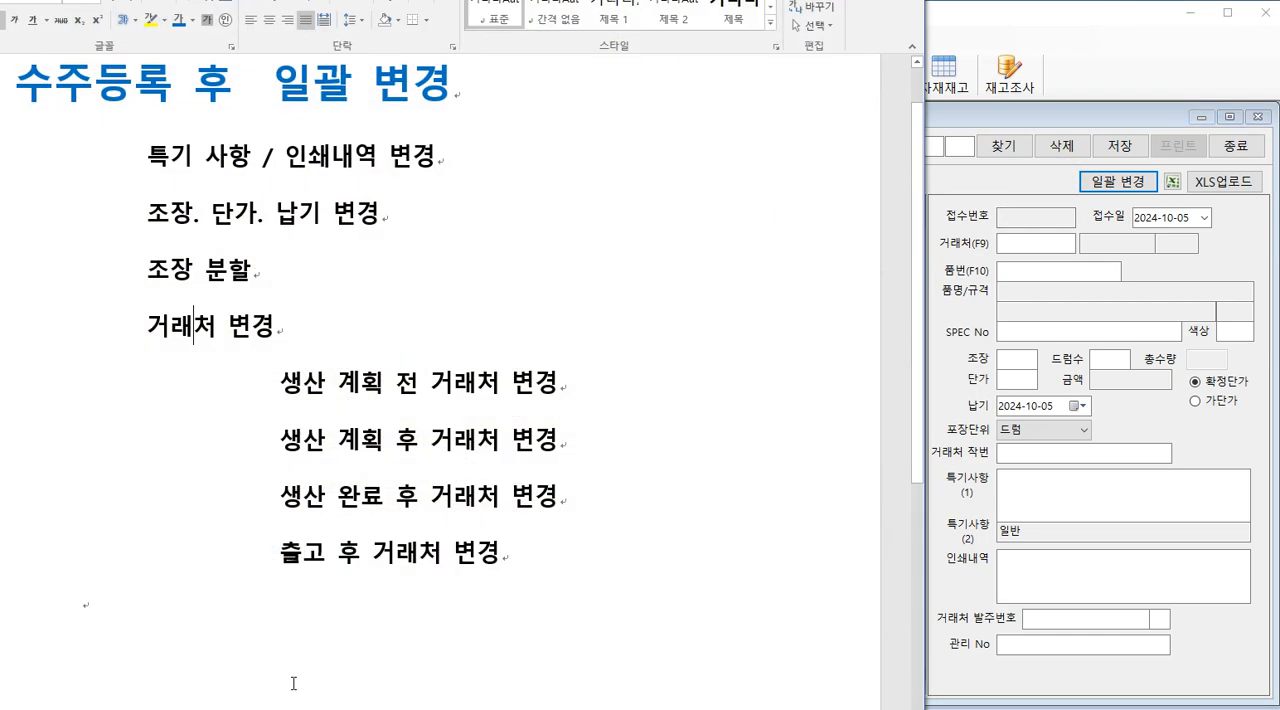
drag(262, 84, 488, 102)
click(489, 148)
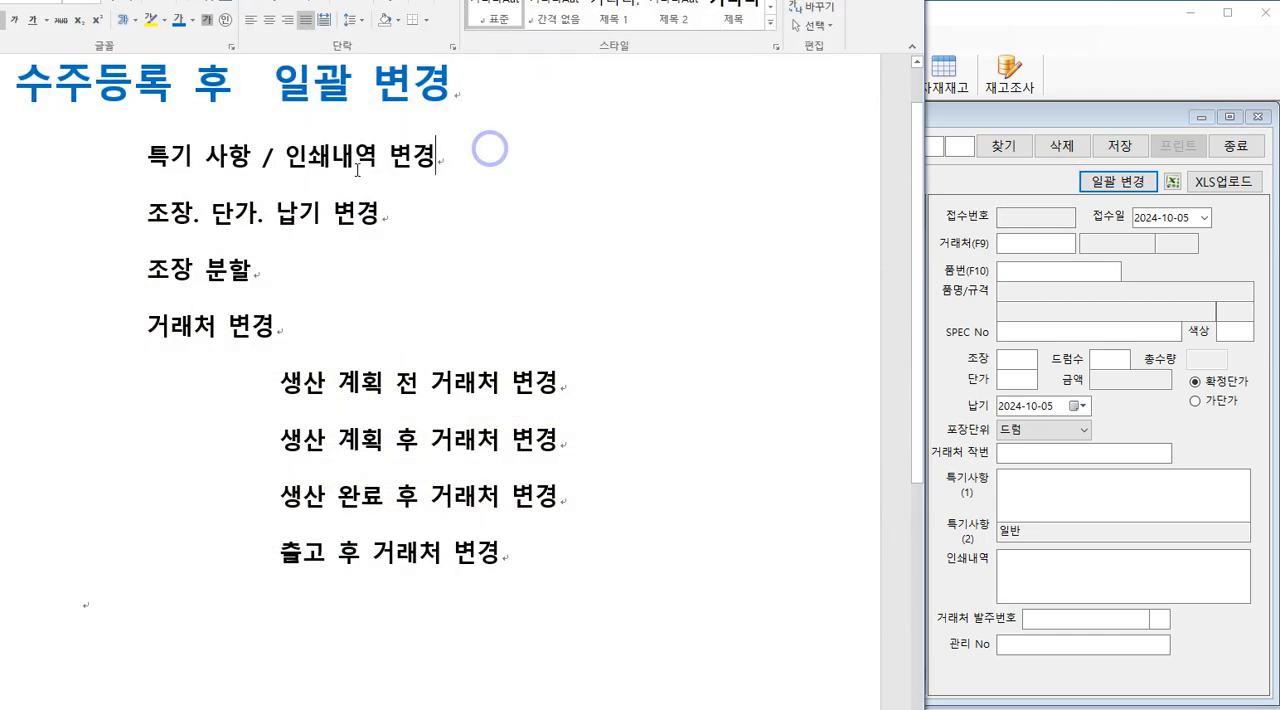
click(148, 144)
mouse_move(148, 144)
mouse_down()
mouse_move(386, 155)
mouse_move(148, 155)
mouse_up()
click(441, 155)
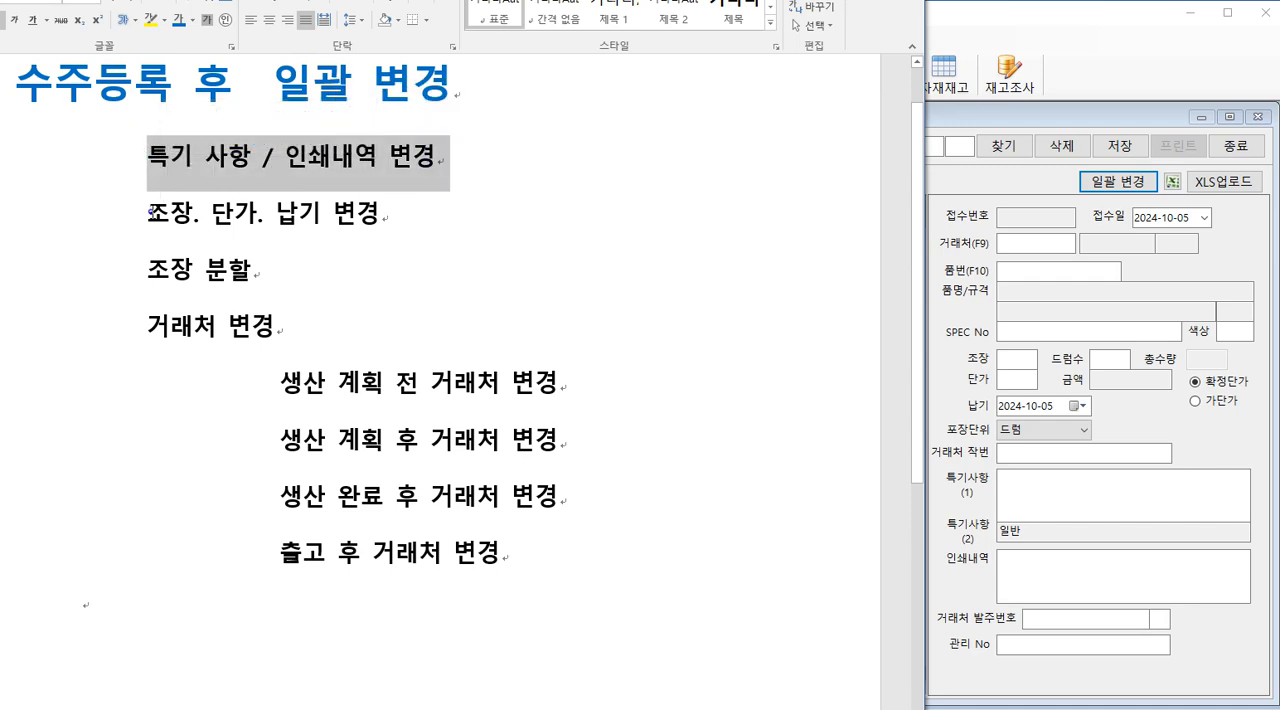
drag(148, 212, 175, 212)
click(240, 212)
click(291, 213)
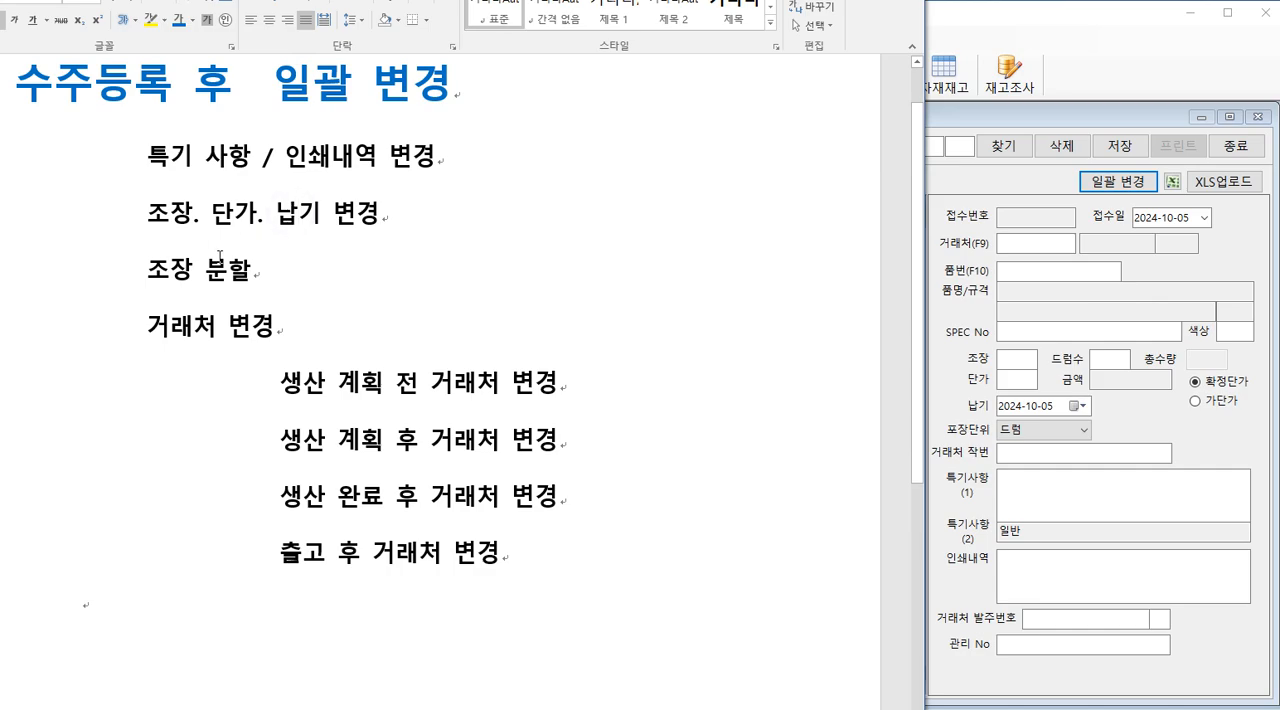
drag(150, 326, 294, 334)
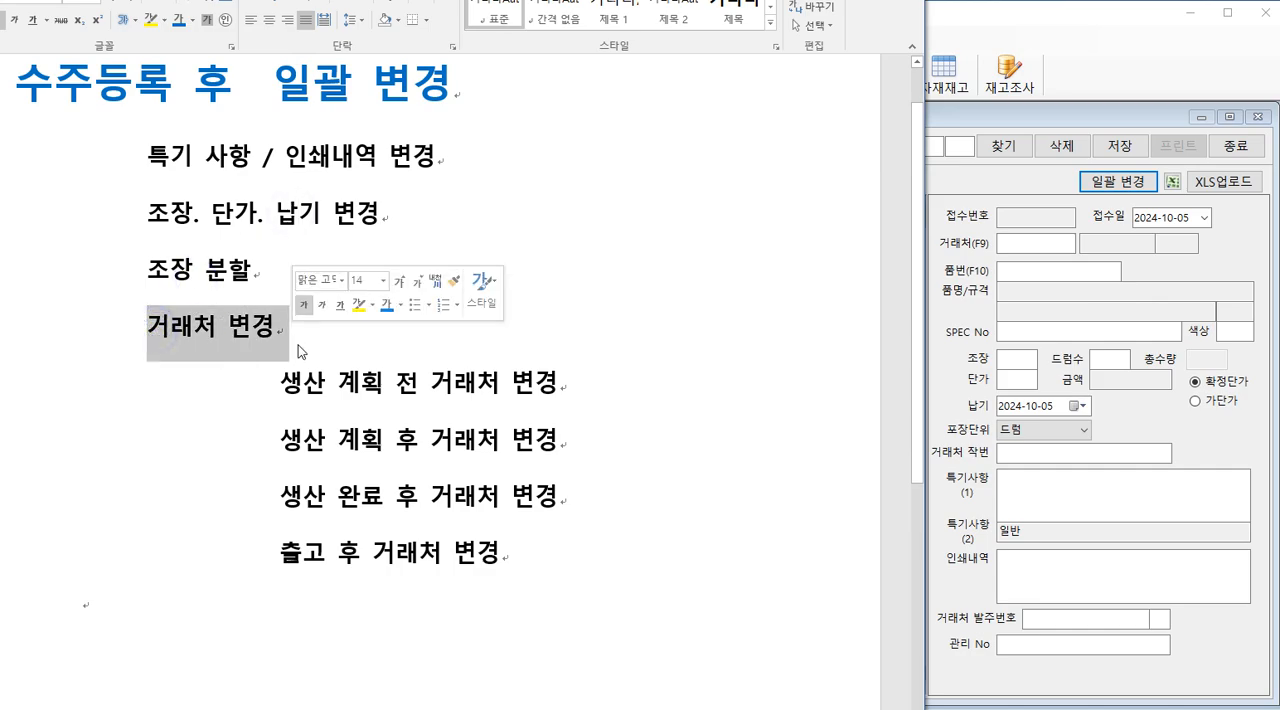
click(543, 351)
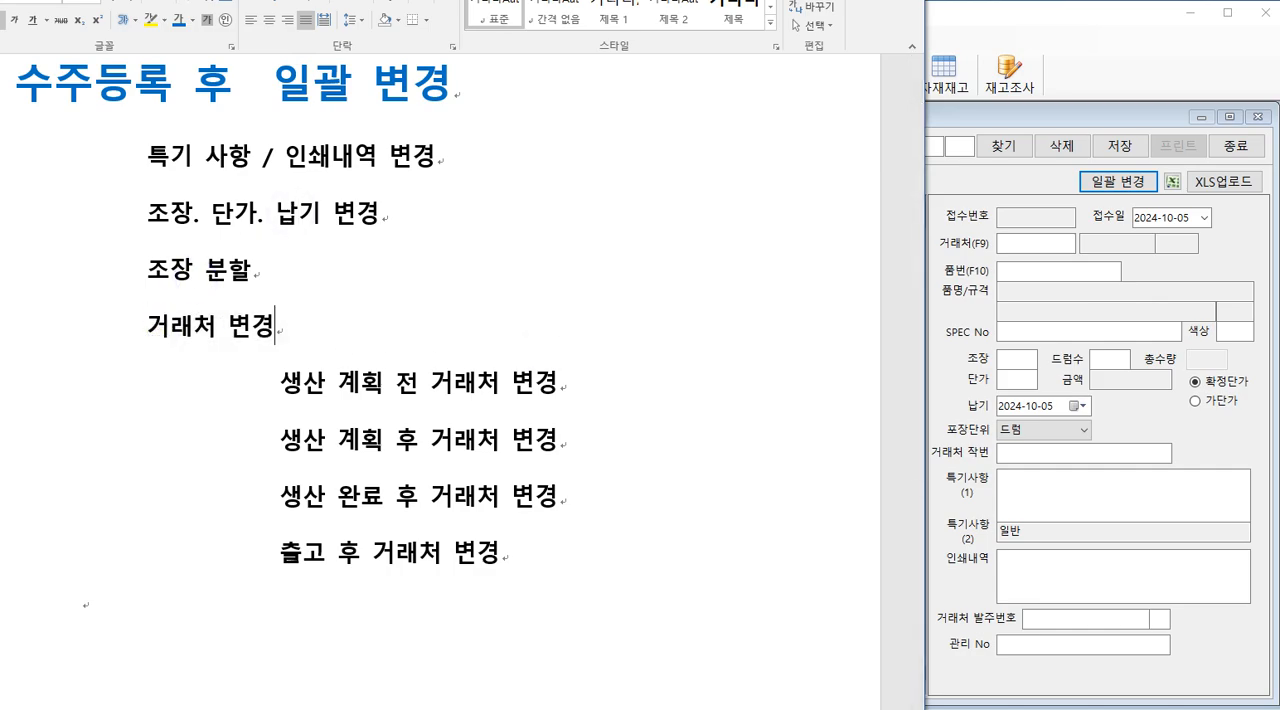
Step: Return to the order registration window and open the batch change window for the row 16 0.6/1KV LF-CO order
click(1048, 424)
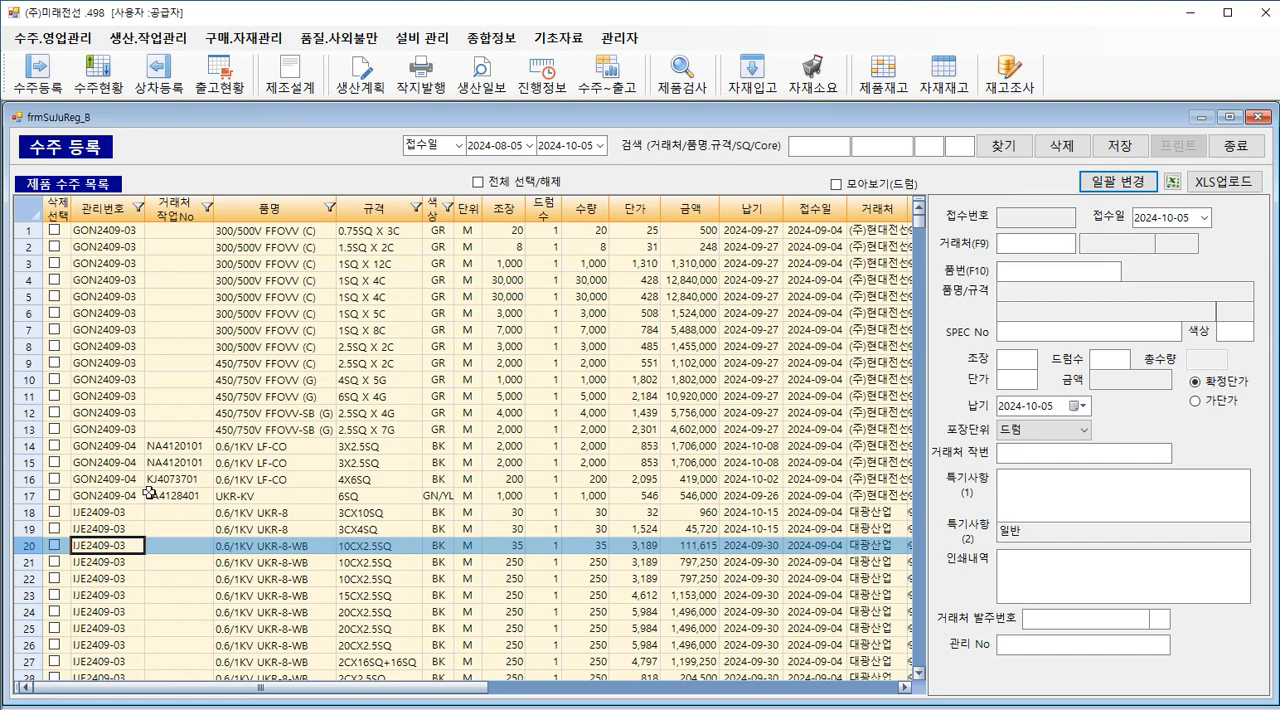
click(222, 478)
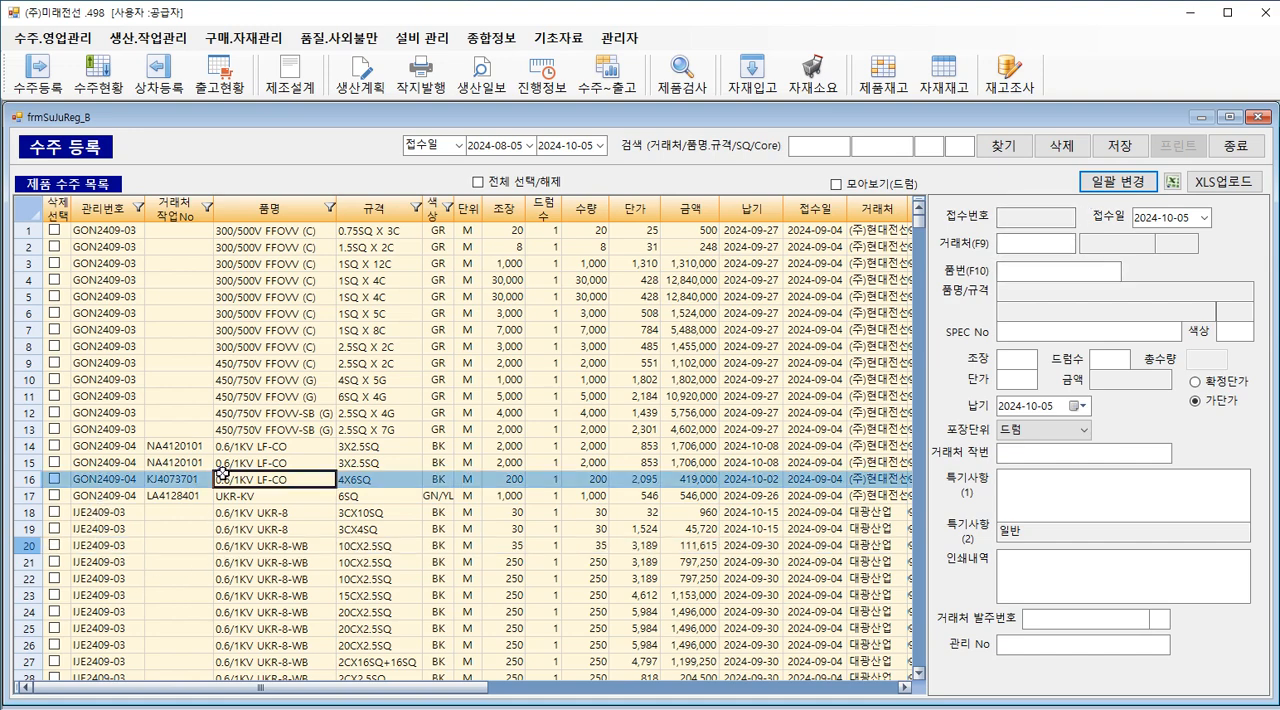
click(1106, 183)
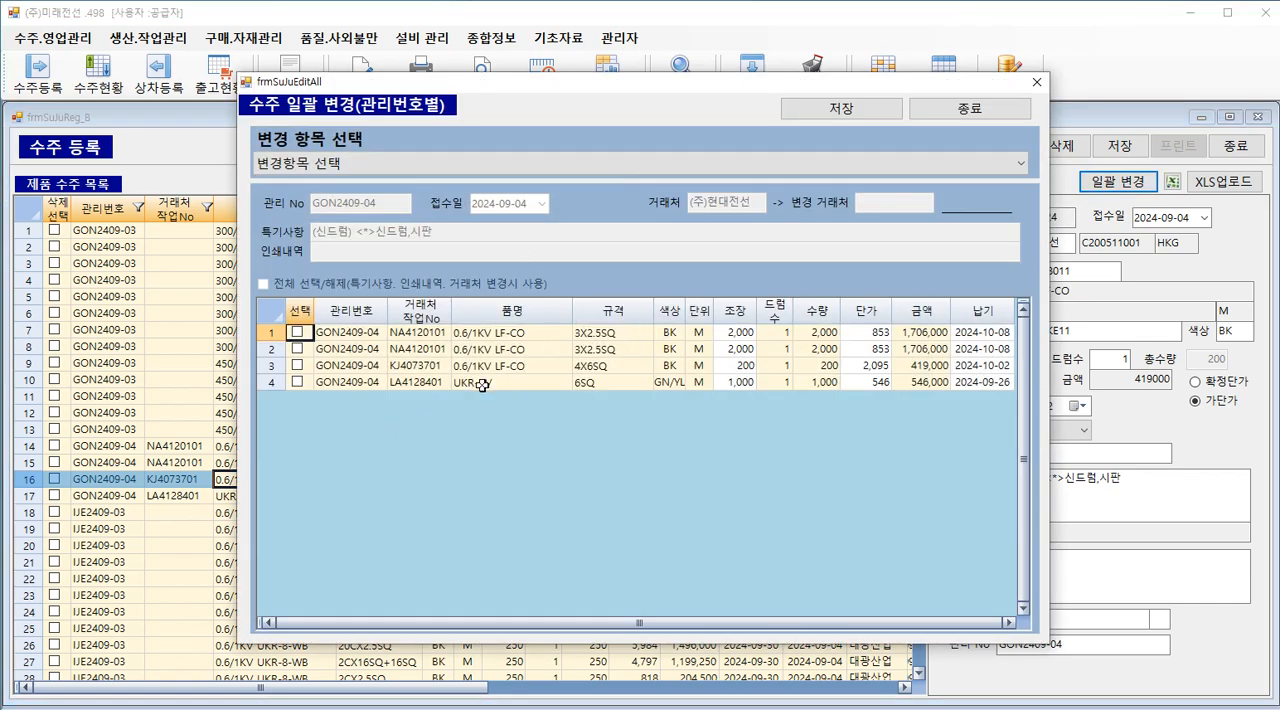
Step: Set the batch change item to 특기 사항 / 인쇄내역 변경
click(295, 165)
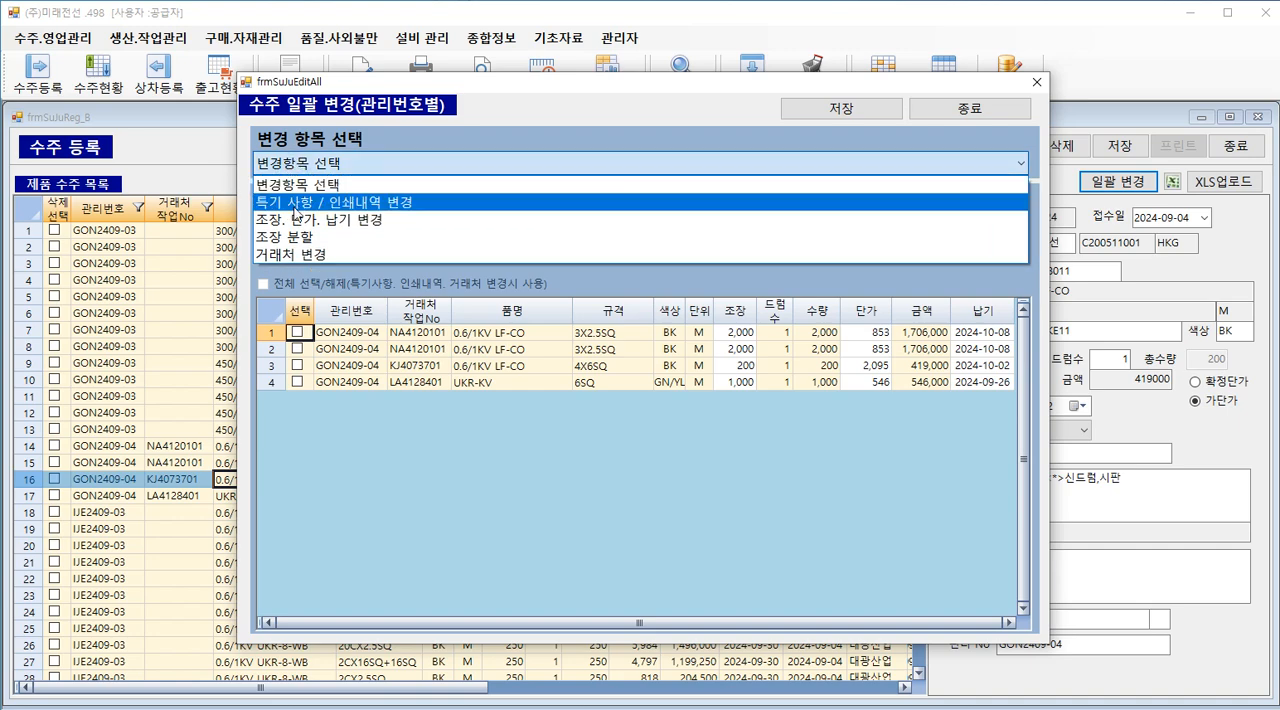
click(296, 203)
click(303, 166)
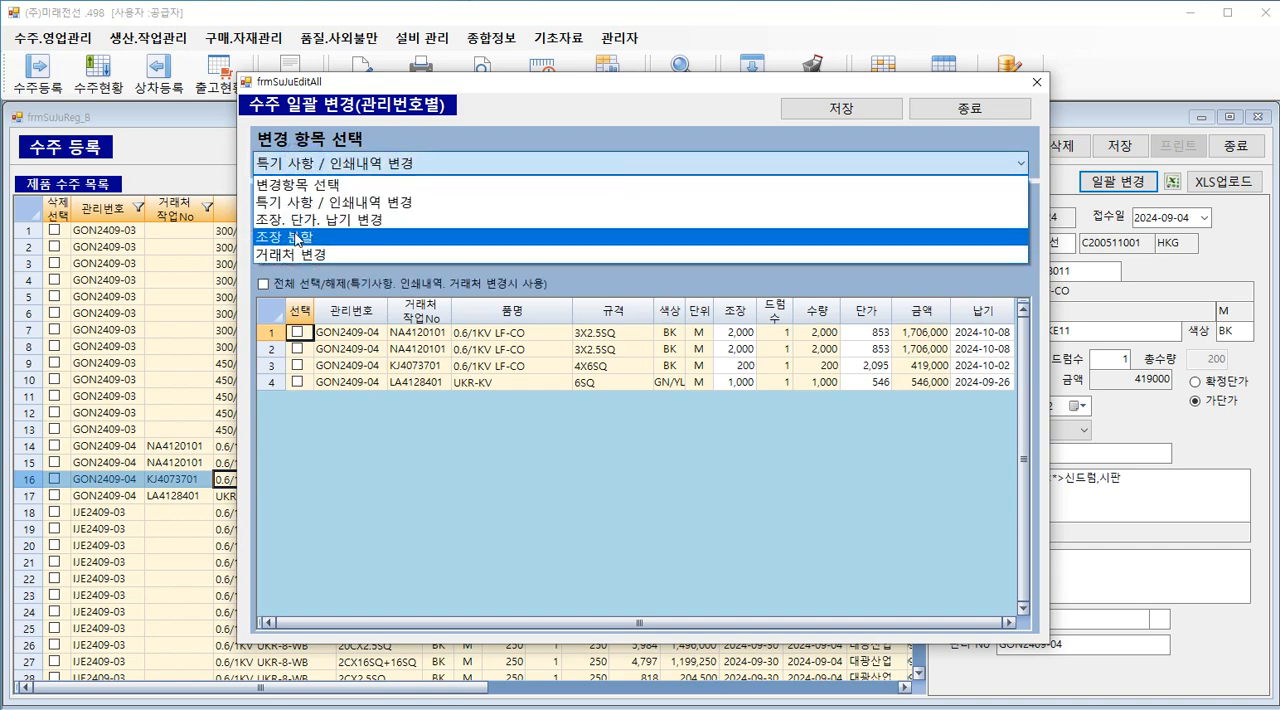
click(298, 238)
click(300, 166)
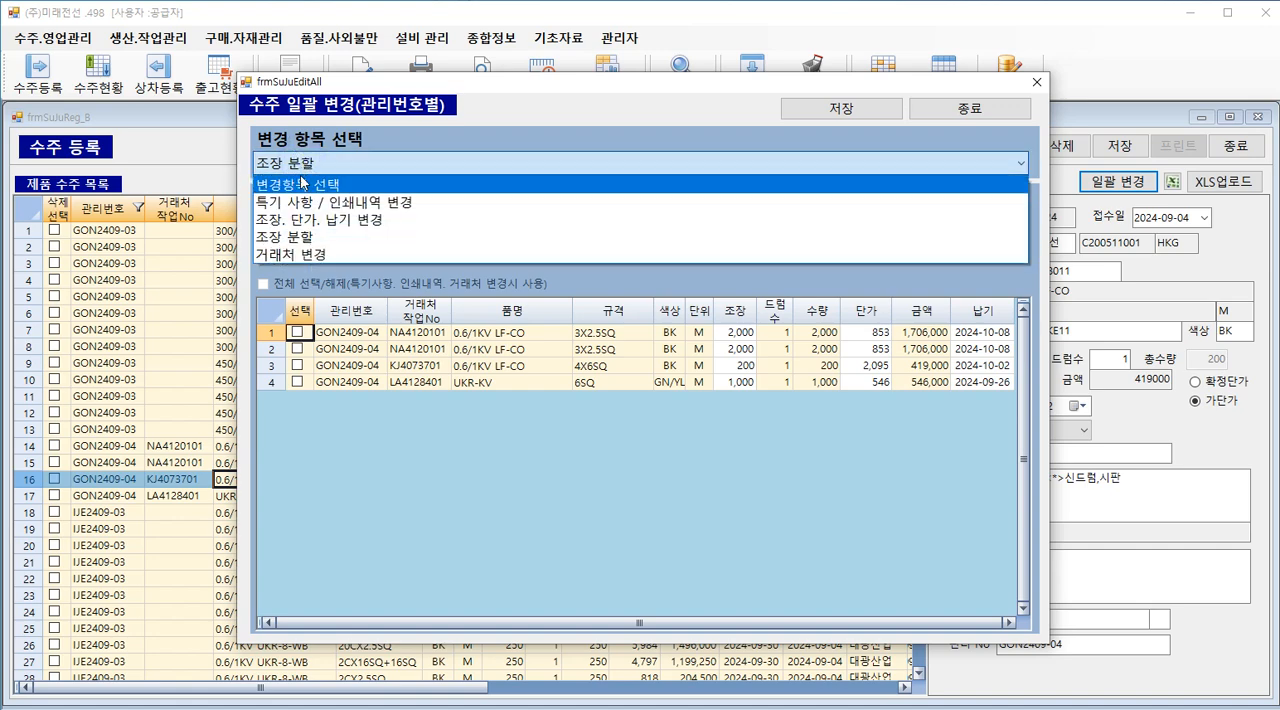
click(300, 205)
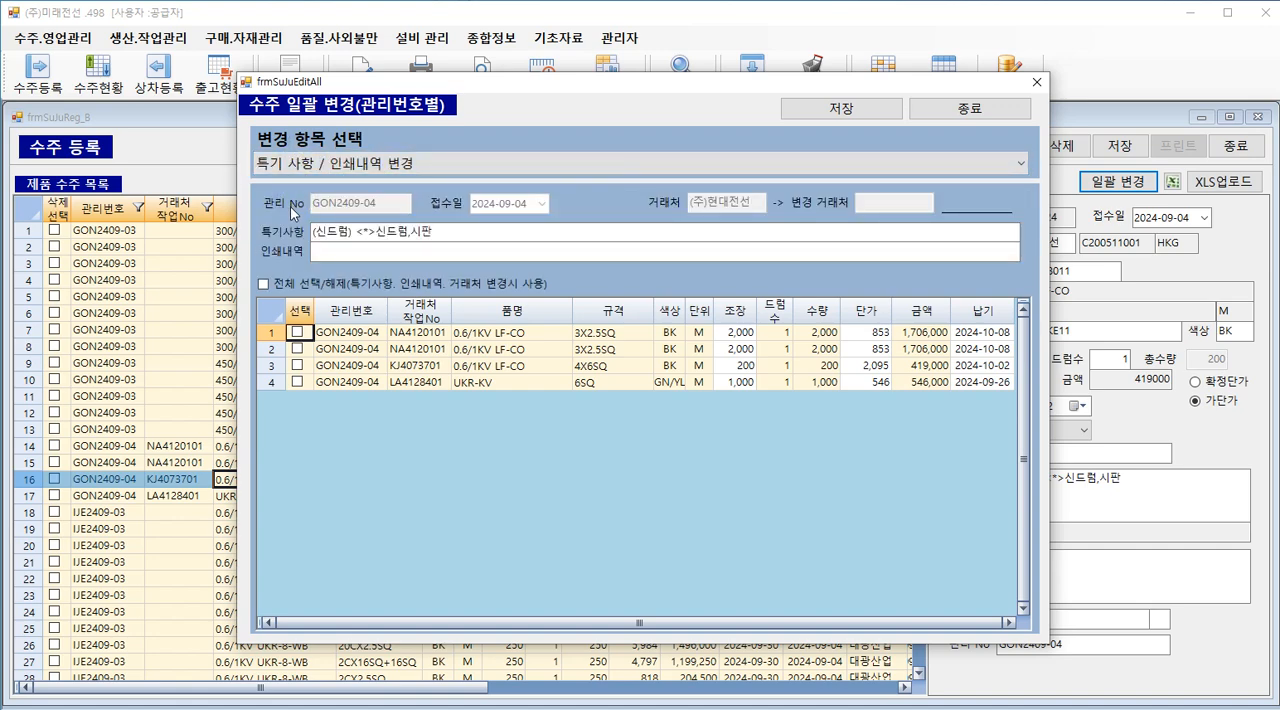
click(293, 168)
click(293, 168)
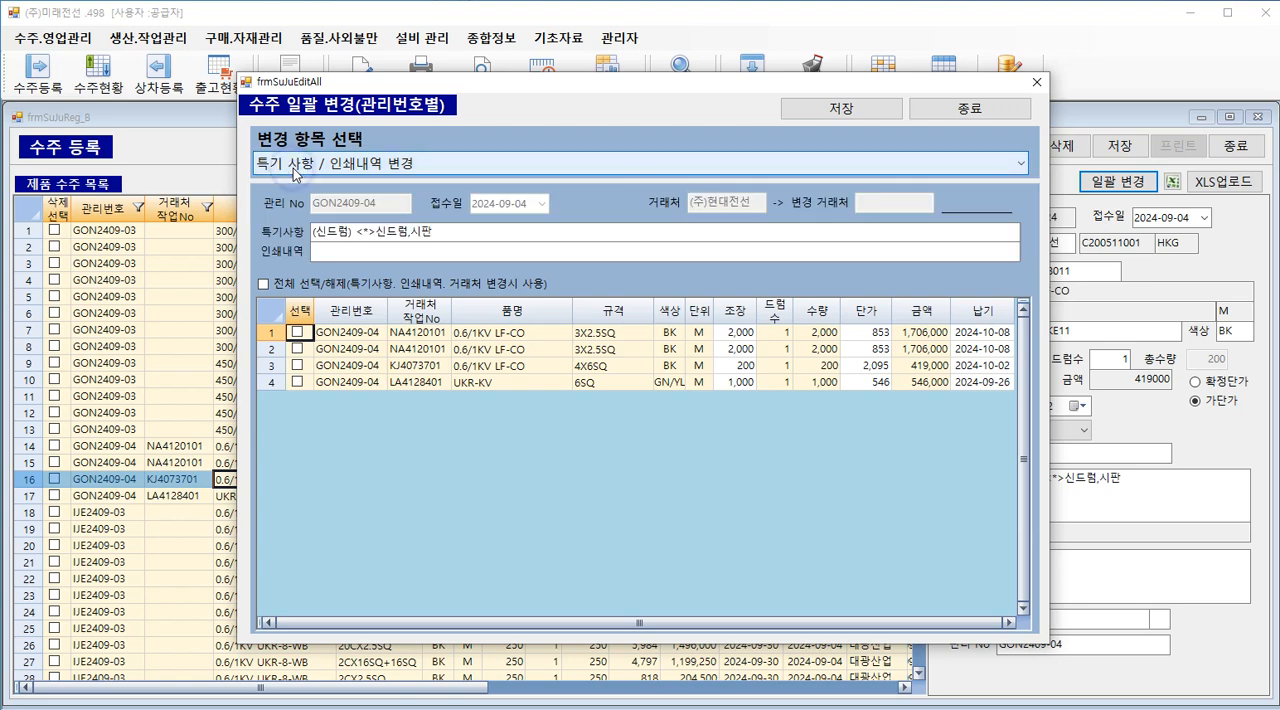
Step: Examine the 특기사항 and 인쇄내역 fields that this change item makes editable
click(275, 231)
click(333, 232)
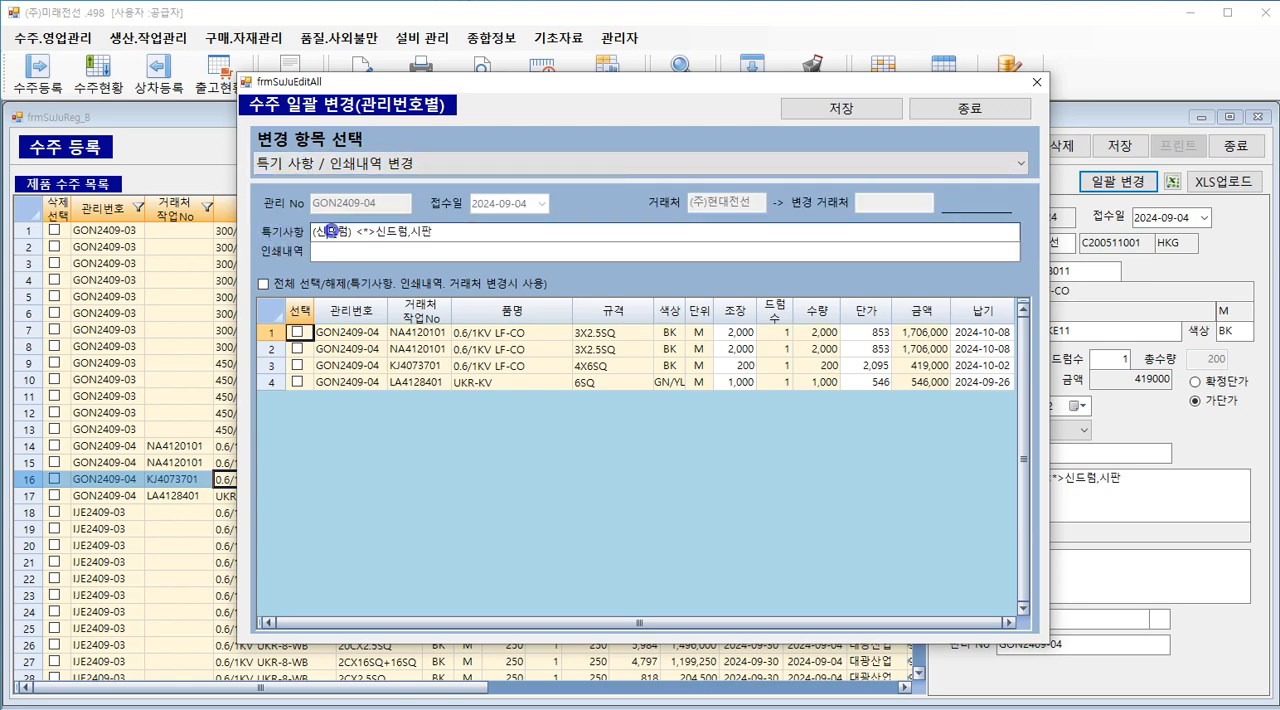
click(456, 234)
click(401, 259)
click(451, 234)
click(429, 258)
click(448, 228)
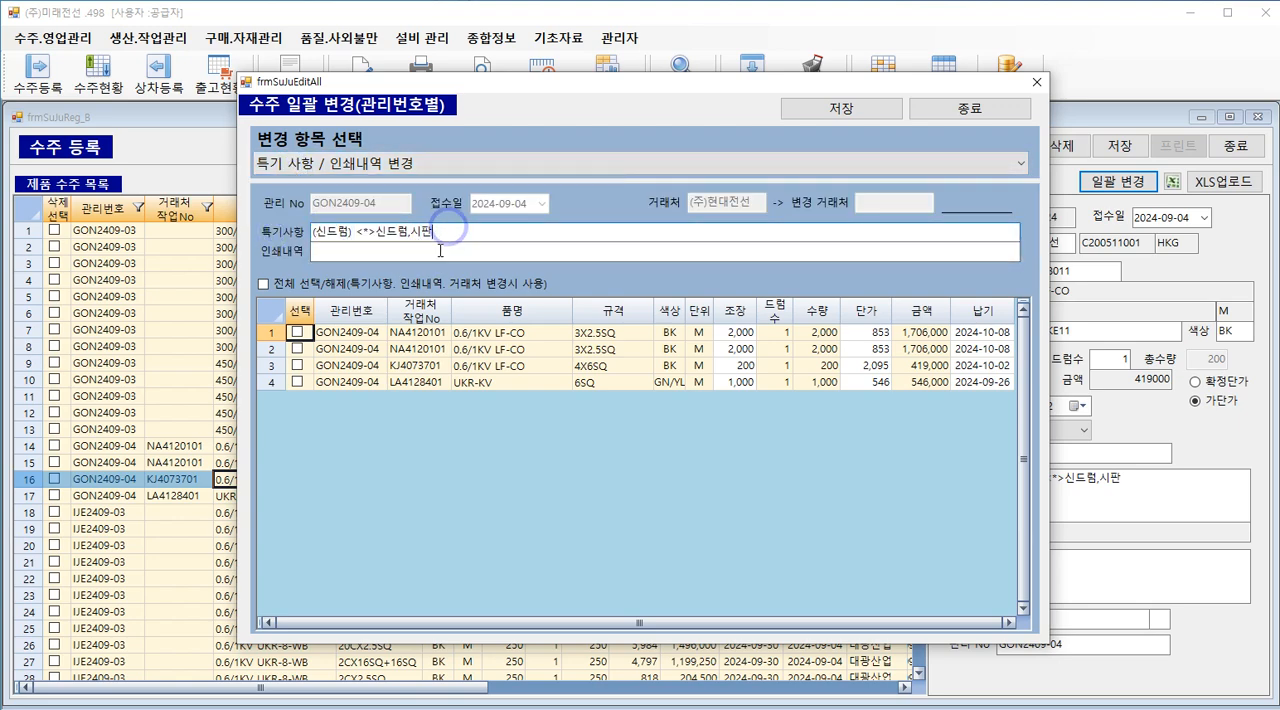
click(437, 252)
click(443, 224)
click(420, 258)
click(434, 234)
click(451, 229)
click(384, 230)
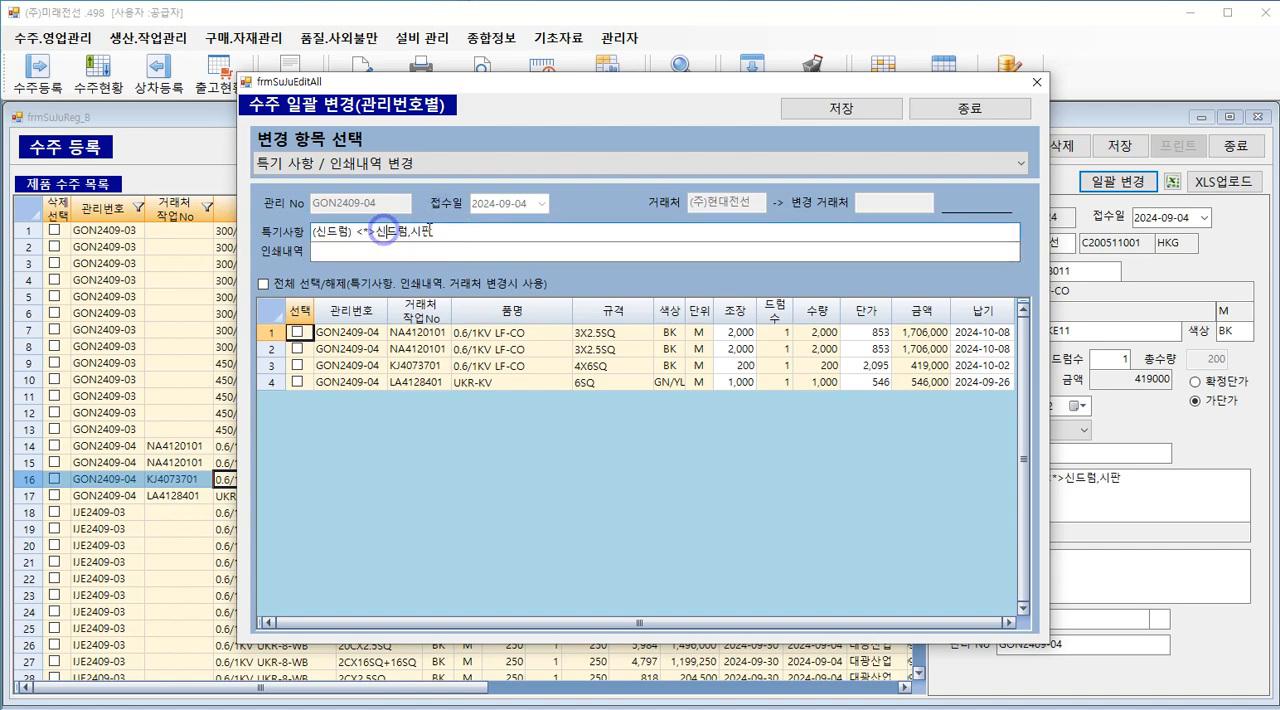
click(435, 230)
click(416, 256)
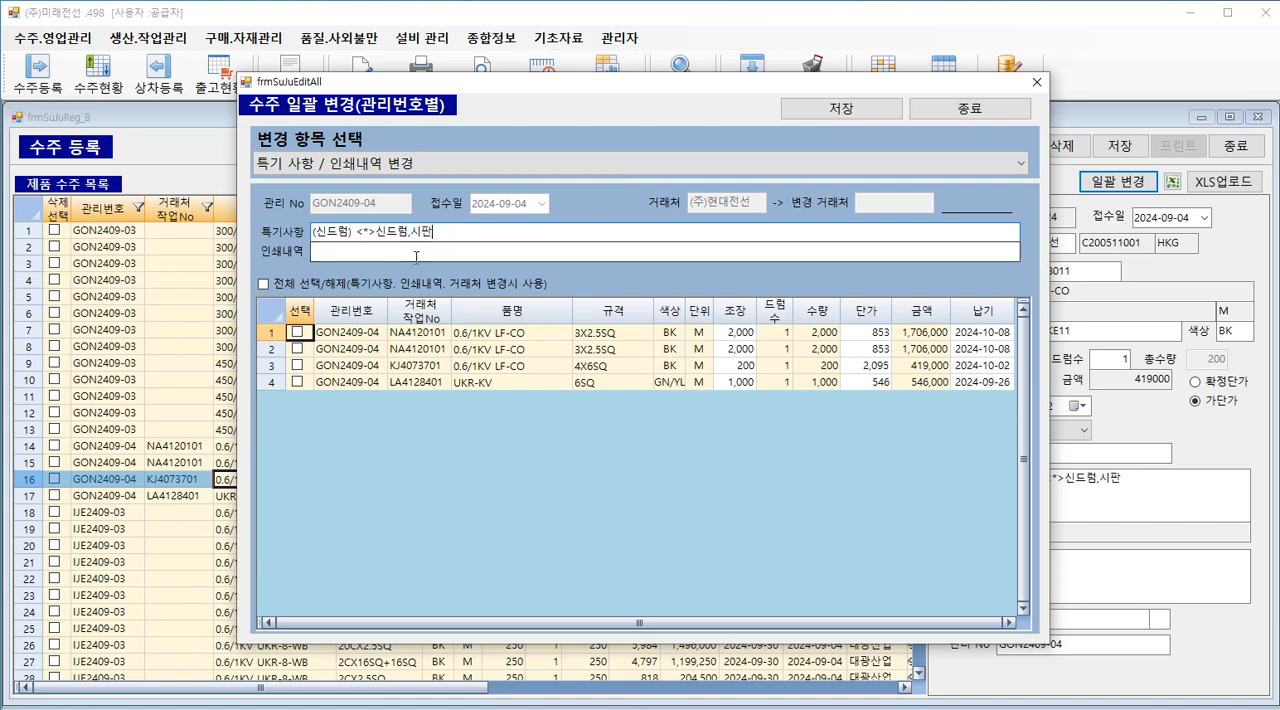
Step: Enter qqq as the 인쇄내역 for the listed orders
click(463, 228)
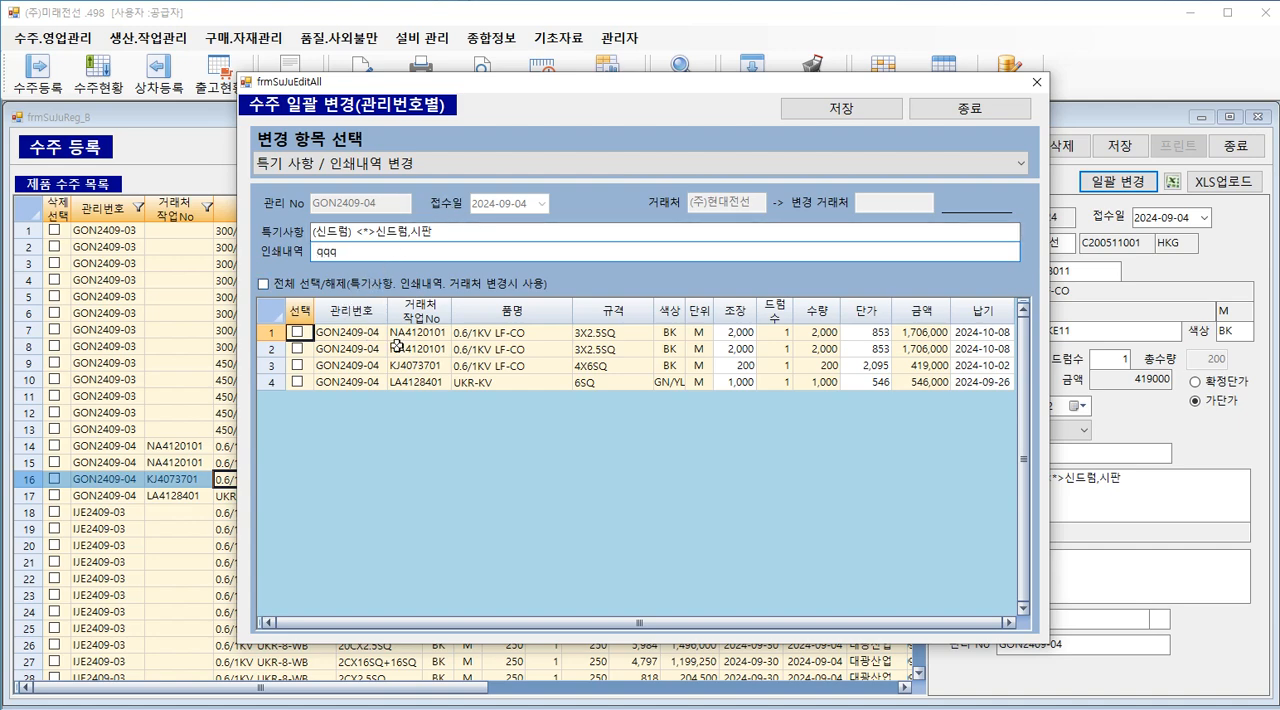
click(495, 339)
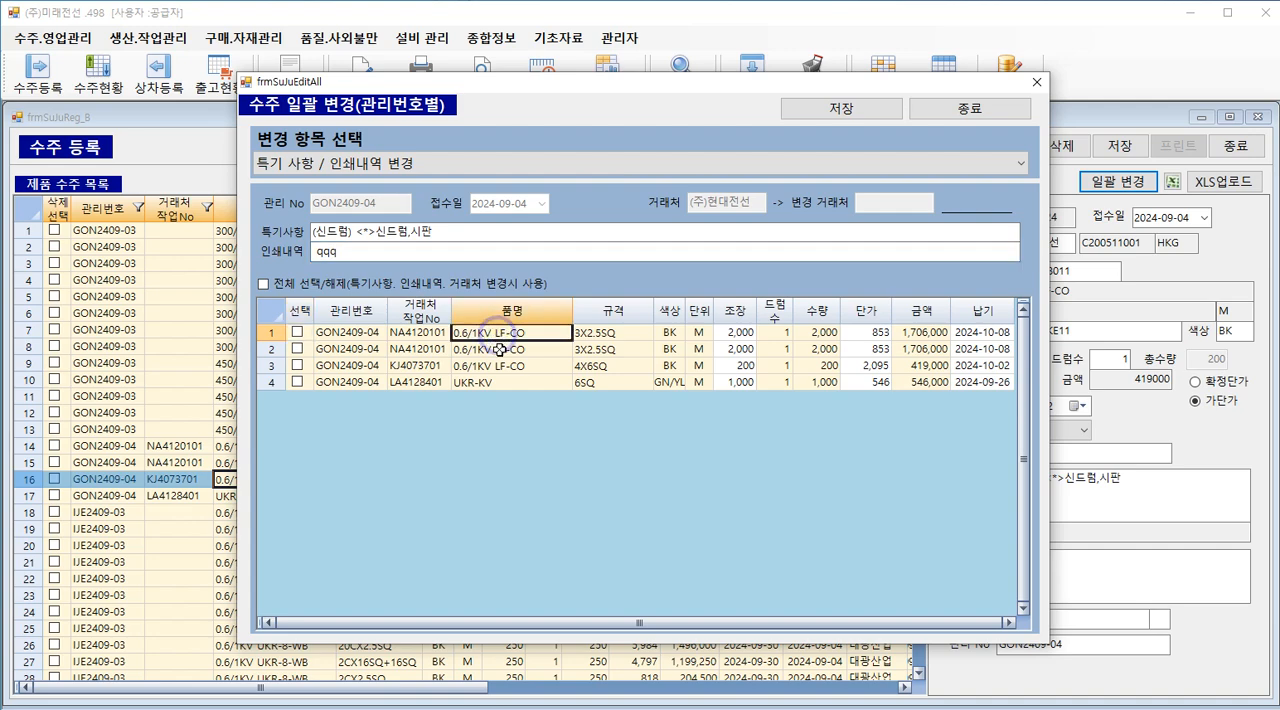
click(497, 351)
click(498, 367)
click(366, 254)
double_click(366, 254)
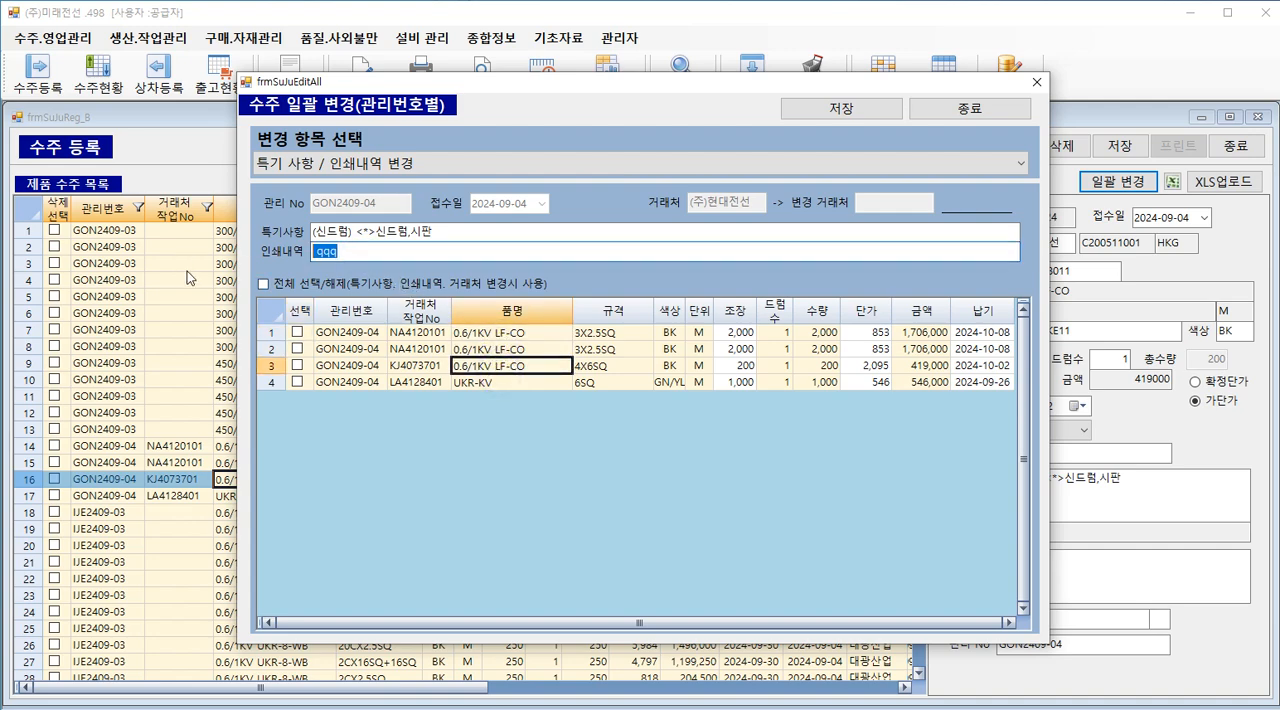
Step: Select all orders in the batch change list for the 인쇄내역 change
click(298, 333)
click(297, 349)
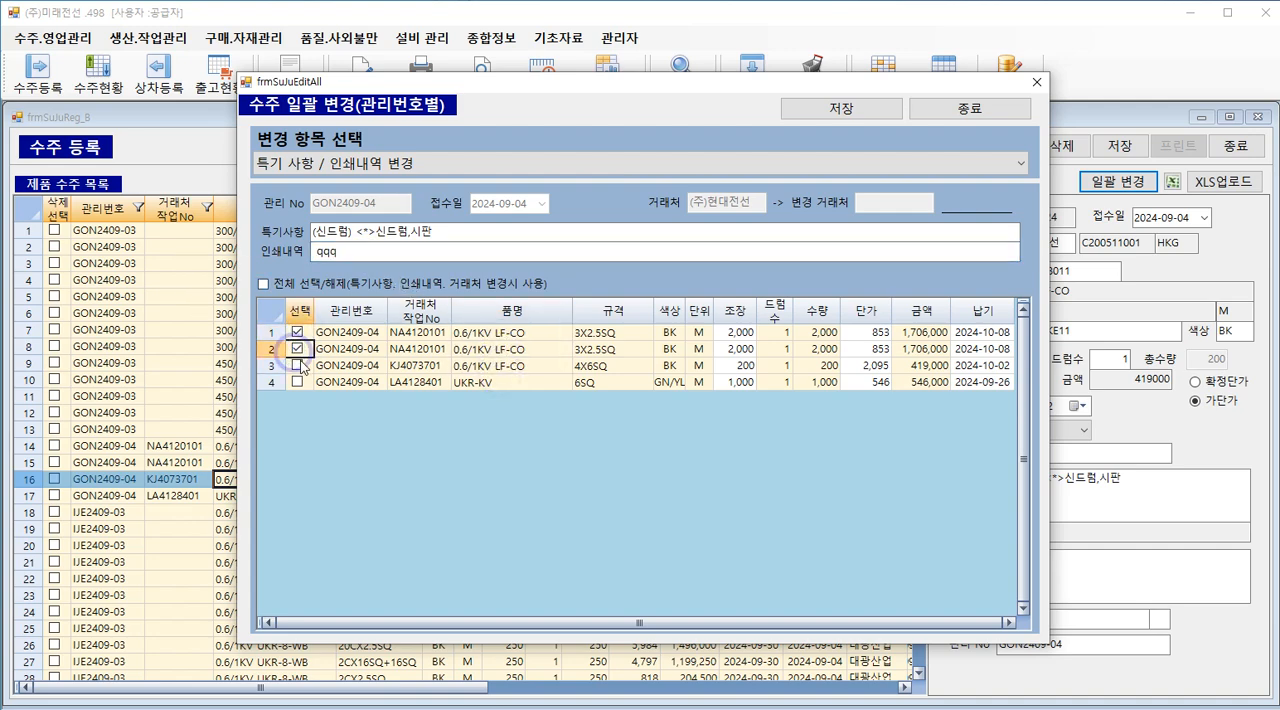
click(297, 365)
click(297, 381)
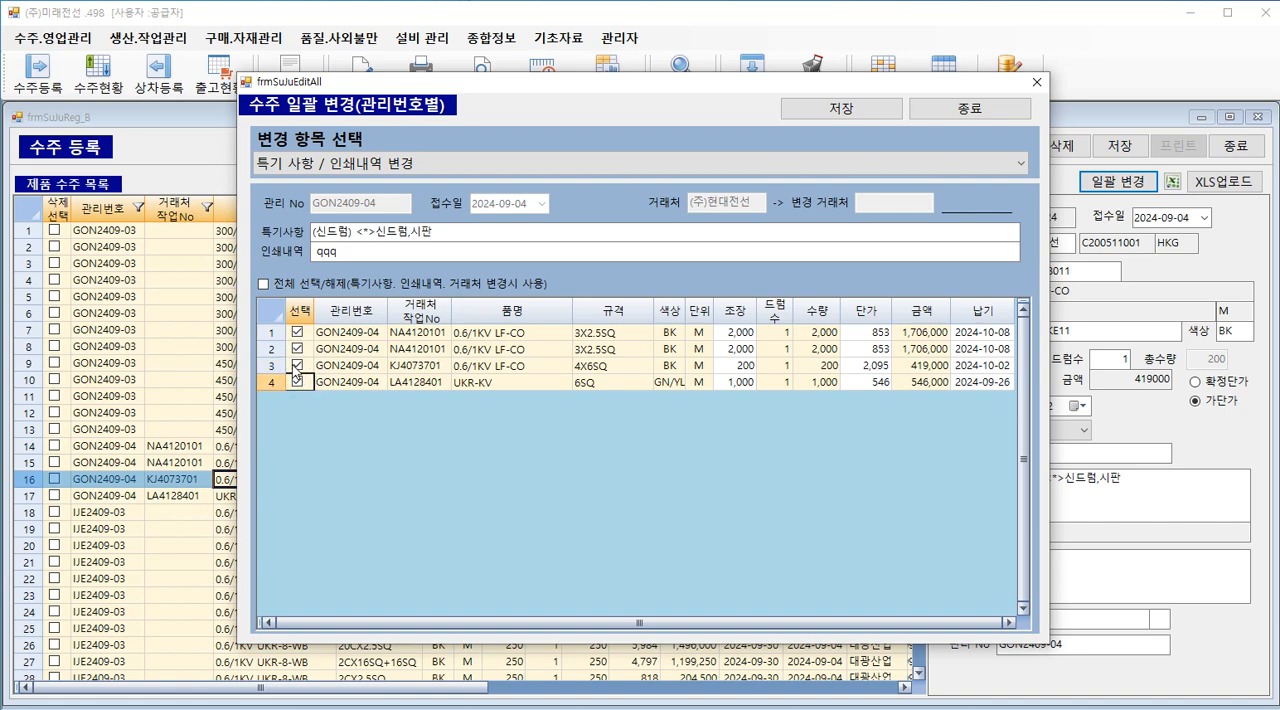
click(298, 365)
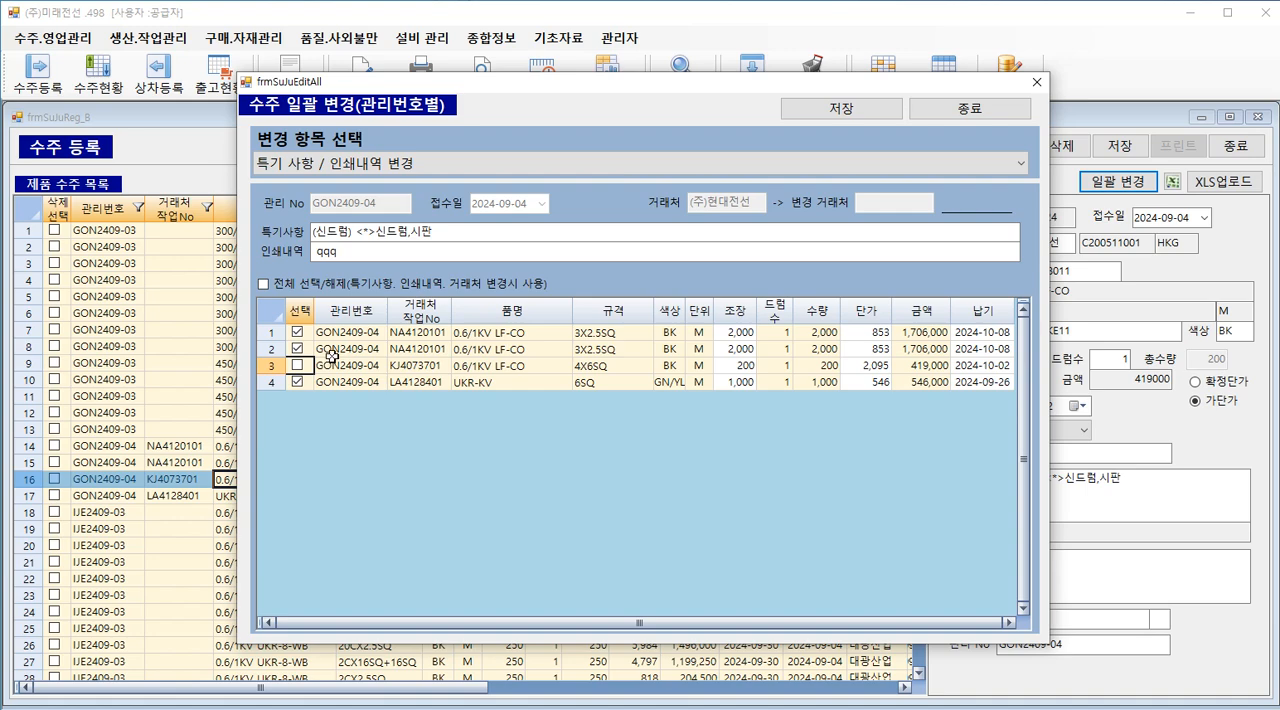
click(263, 283)
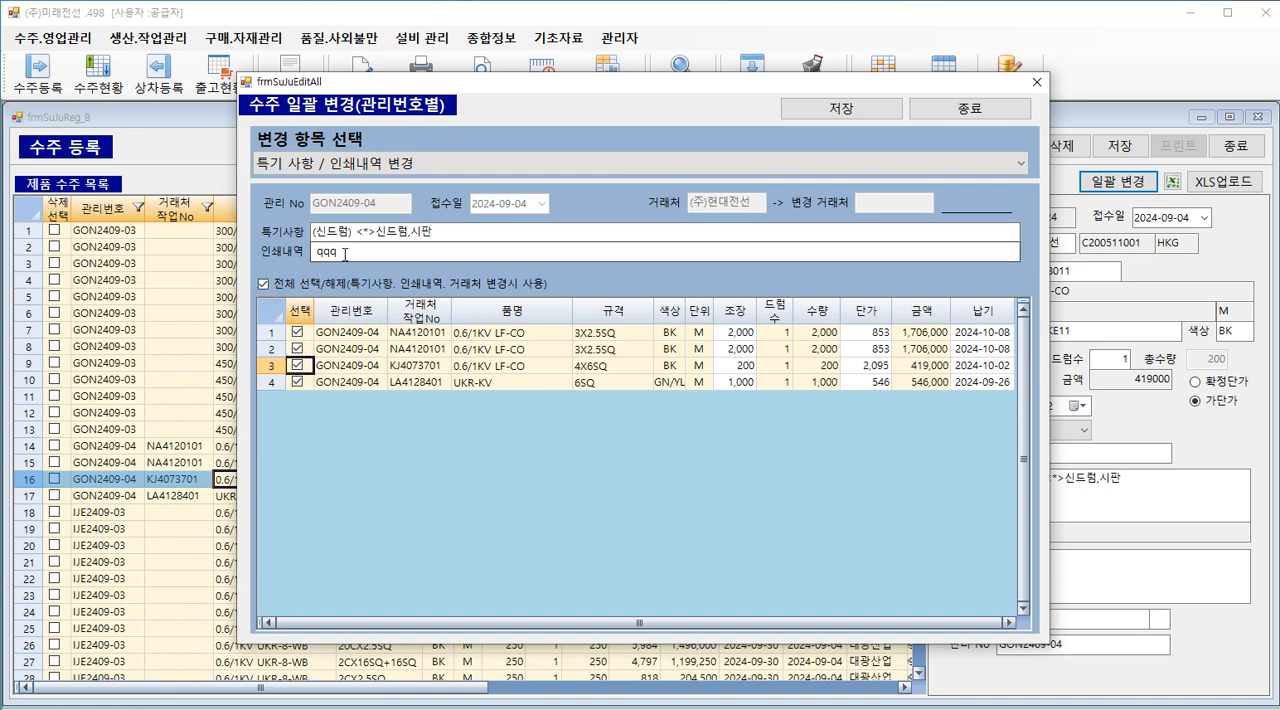
Step: Save the 인쇄내역 change, close the batch change window and check the details of the row 15 order
click(778, 108)
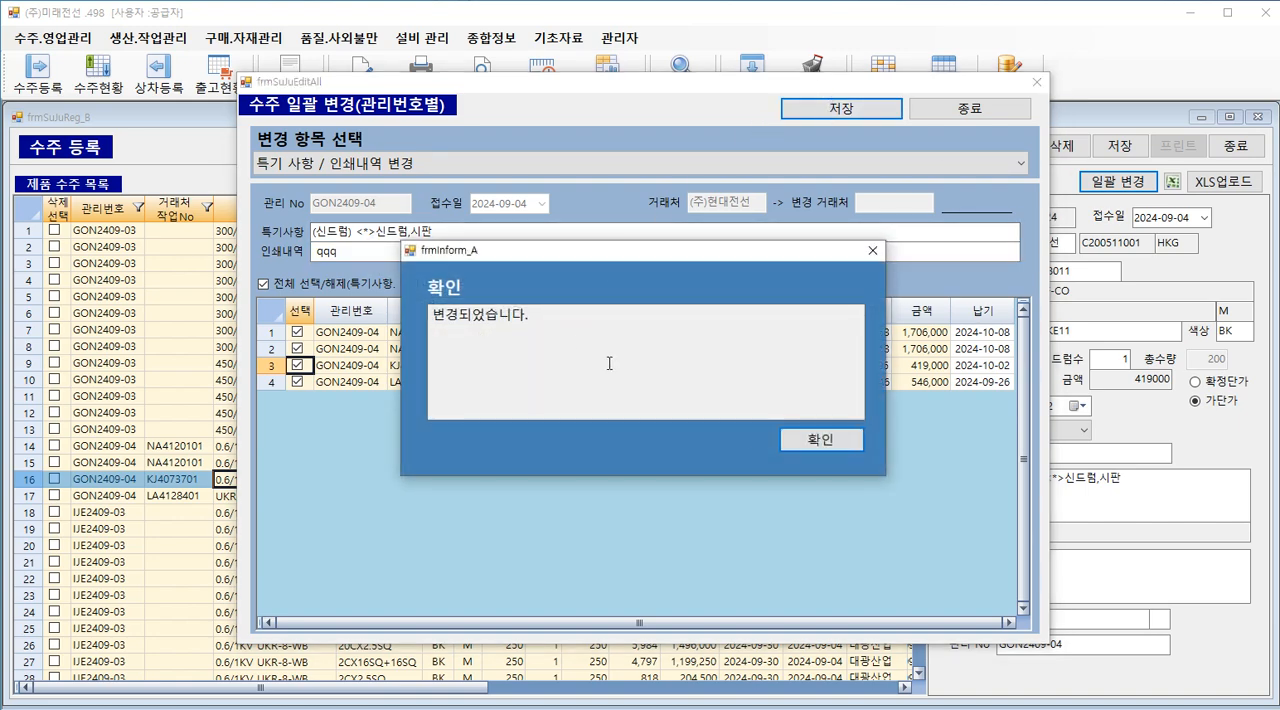
click(812, 440)
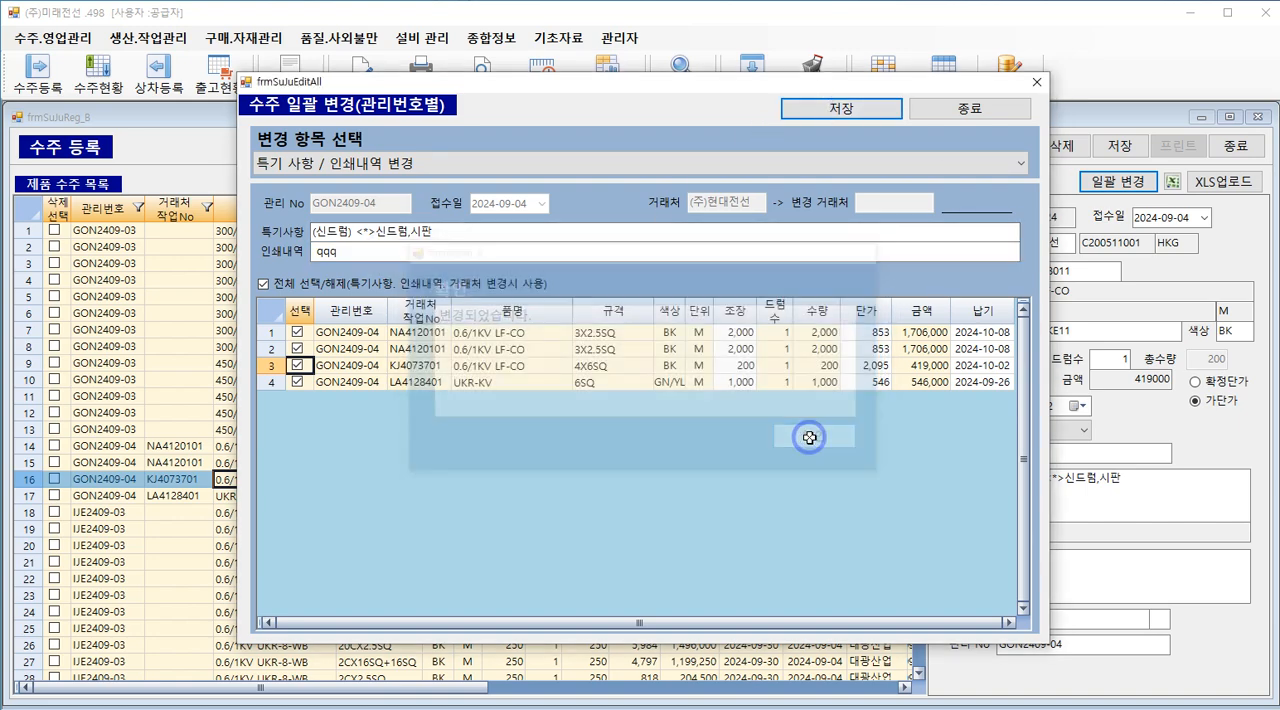
click(1037, 83)
click(505, 463)
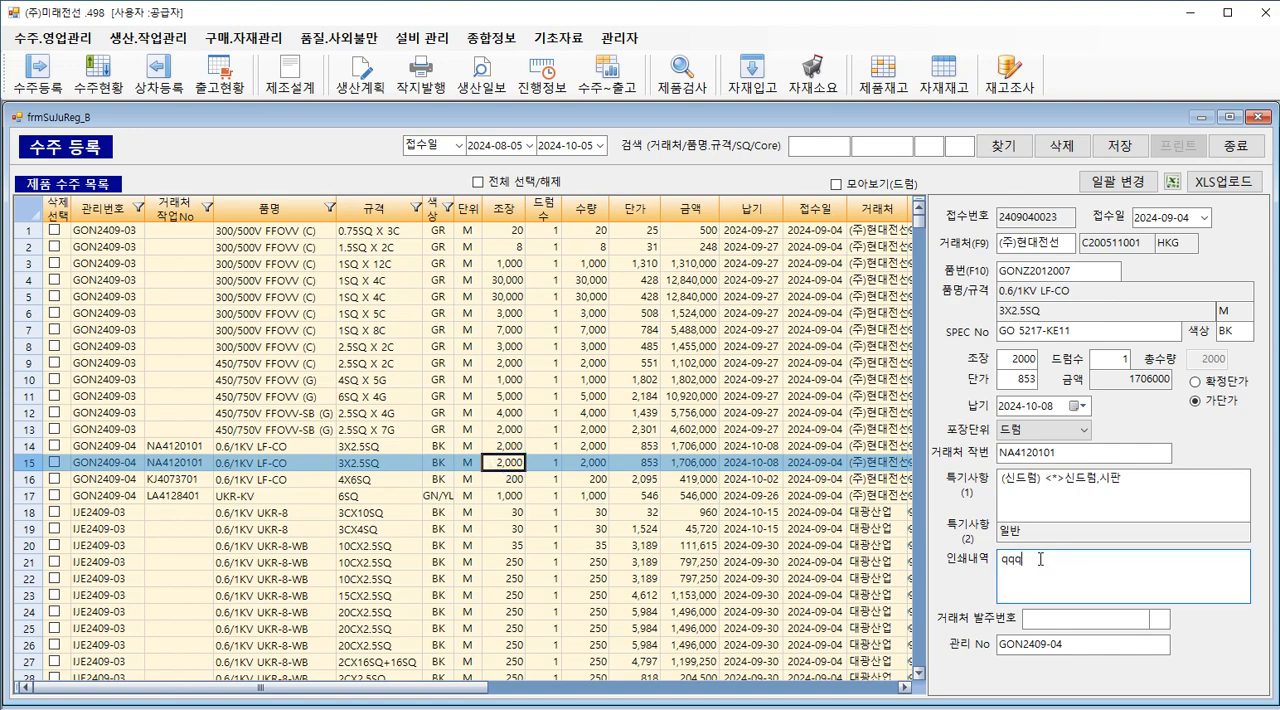
Step: Open the batch change for the row 15 order with 조장. 단가. 납기 변경 as the change item and all orders deselected
click(1090, 188)
click(333, 166)
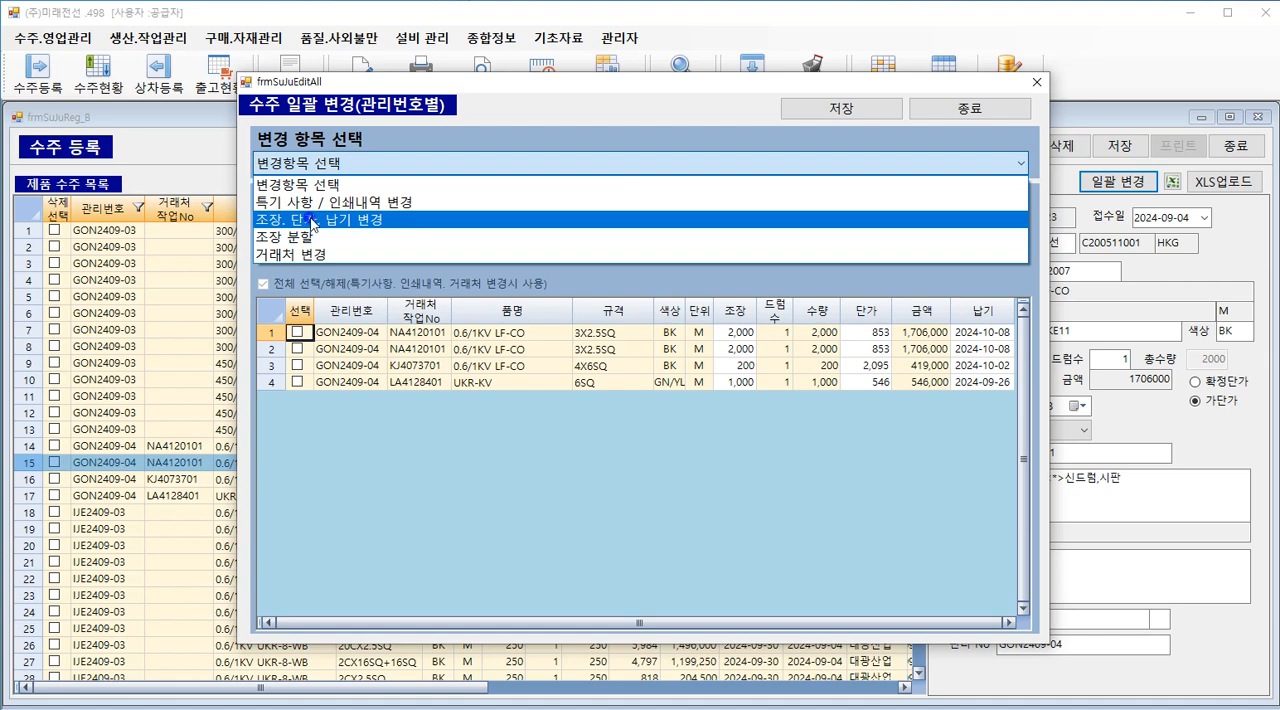
click(312, 220)
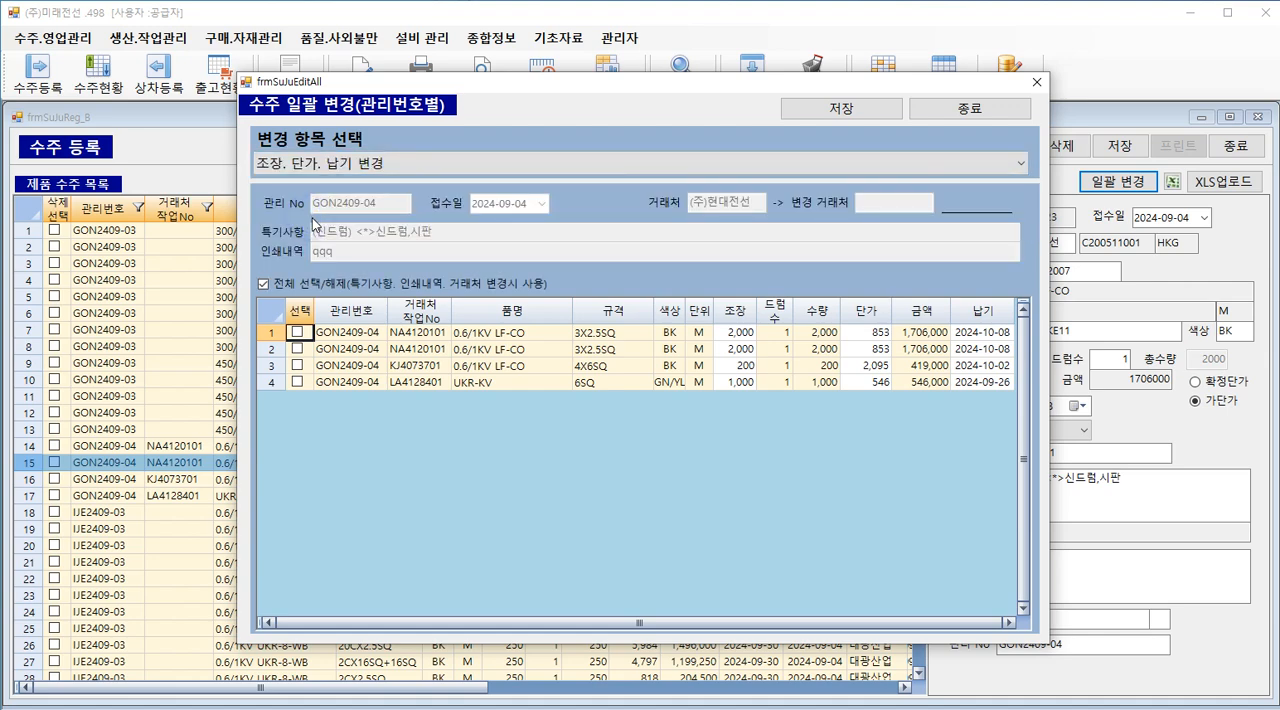
click(264, 284)
click(264, 284)
Step: Set the 조장 of the first 0.6/1KV LF-CO 3X2.5SQ order to 1,500 and select only that order for the change
click(731, 333)
click(866, 333)
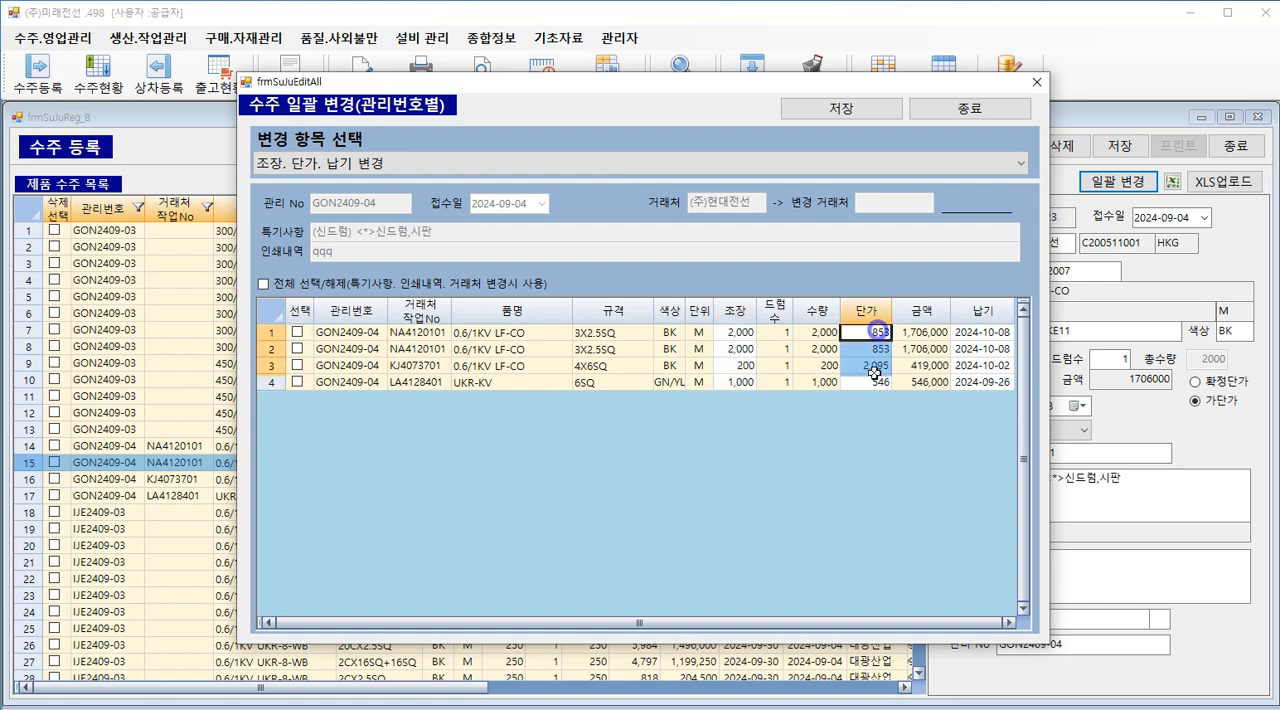
drag(974, 333, 970, 352)
click(735, 334)
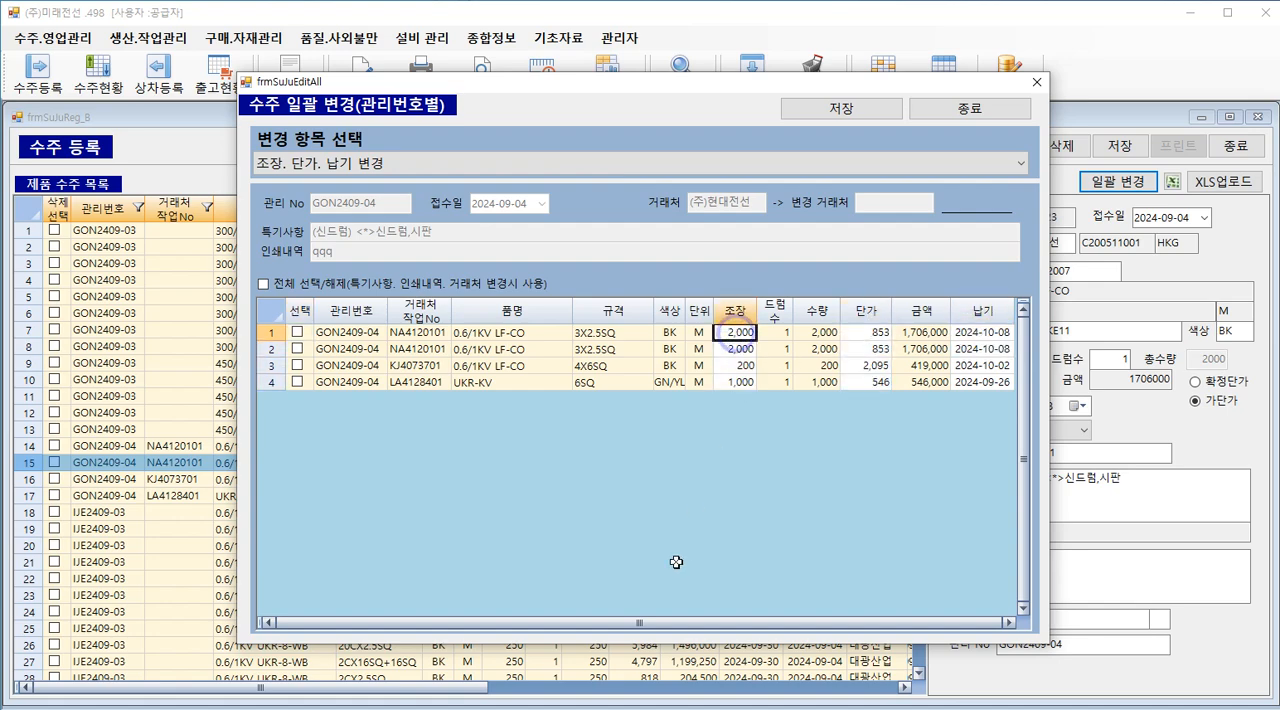
text(150)
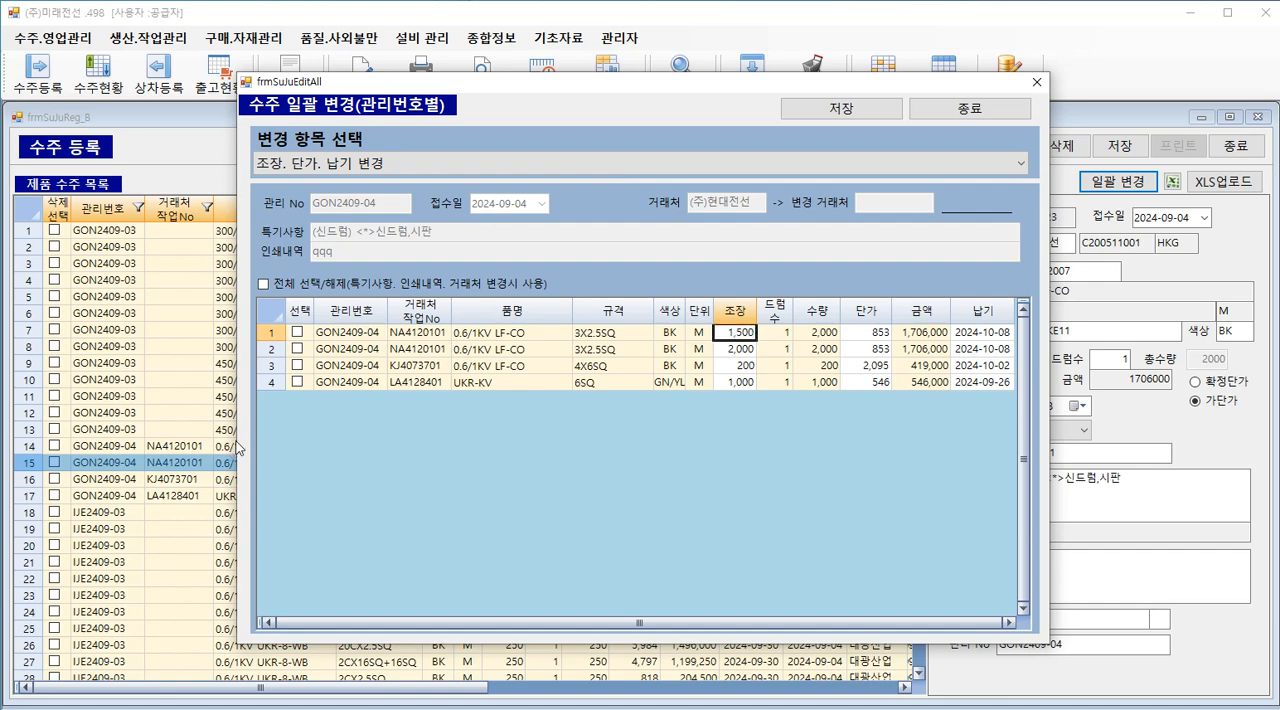
click(297, 334)
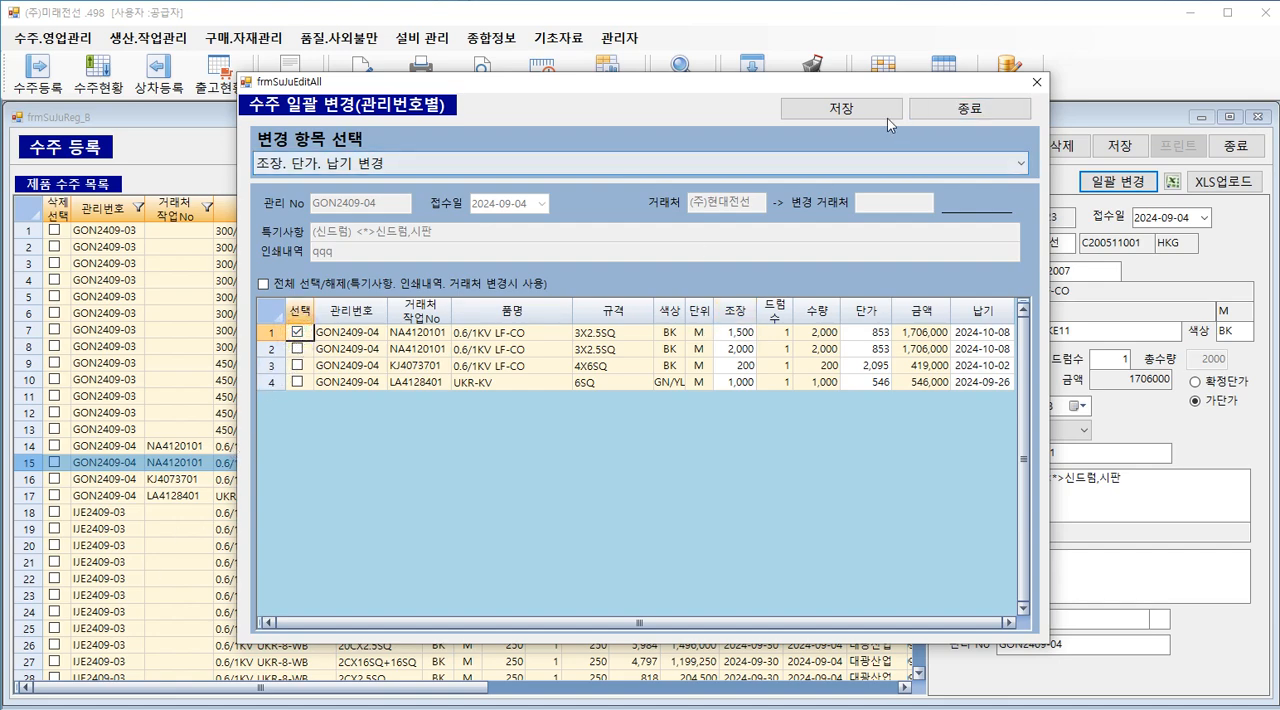
Step: Save the 조장 change, close the batch change window and check the row 14 order in the order list
click(860, 112)
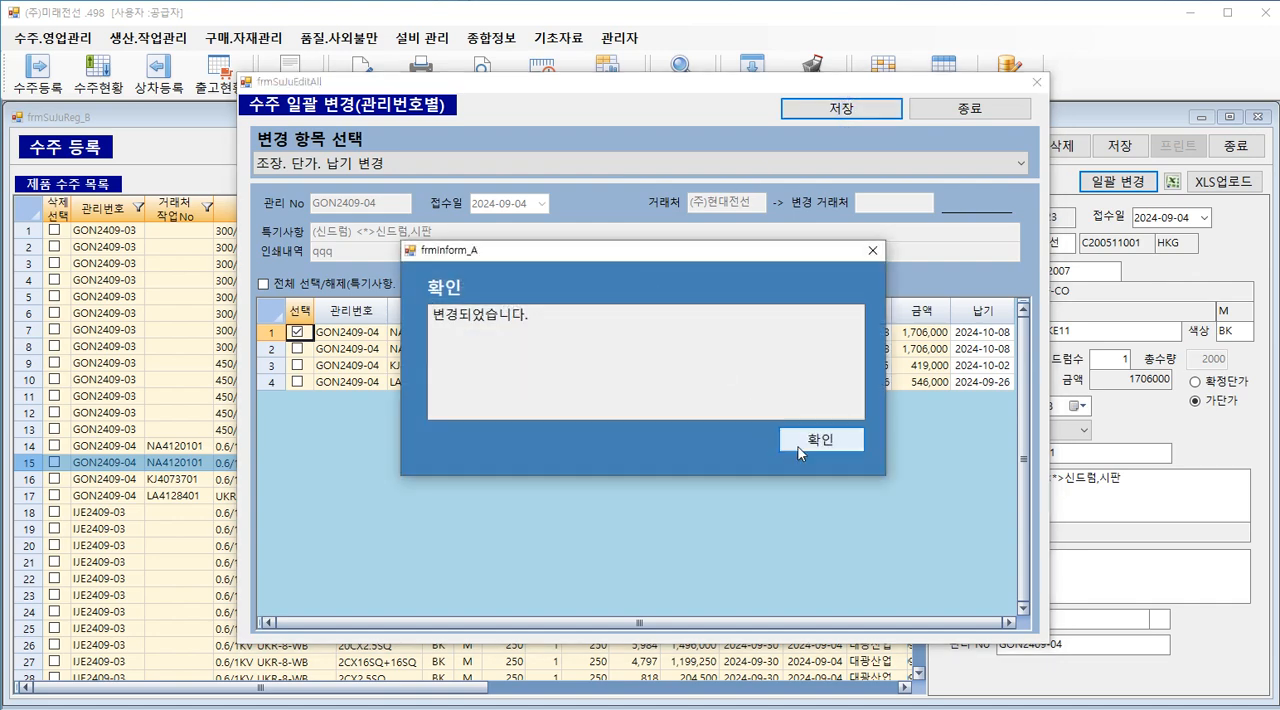
click(798, 445)
click(1036, 84)
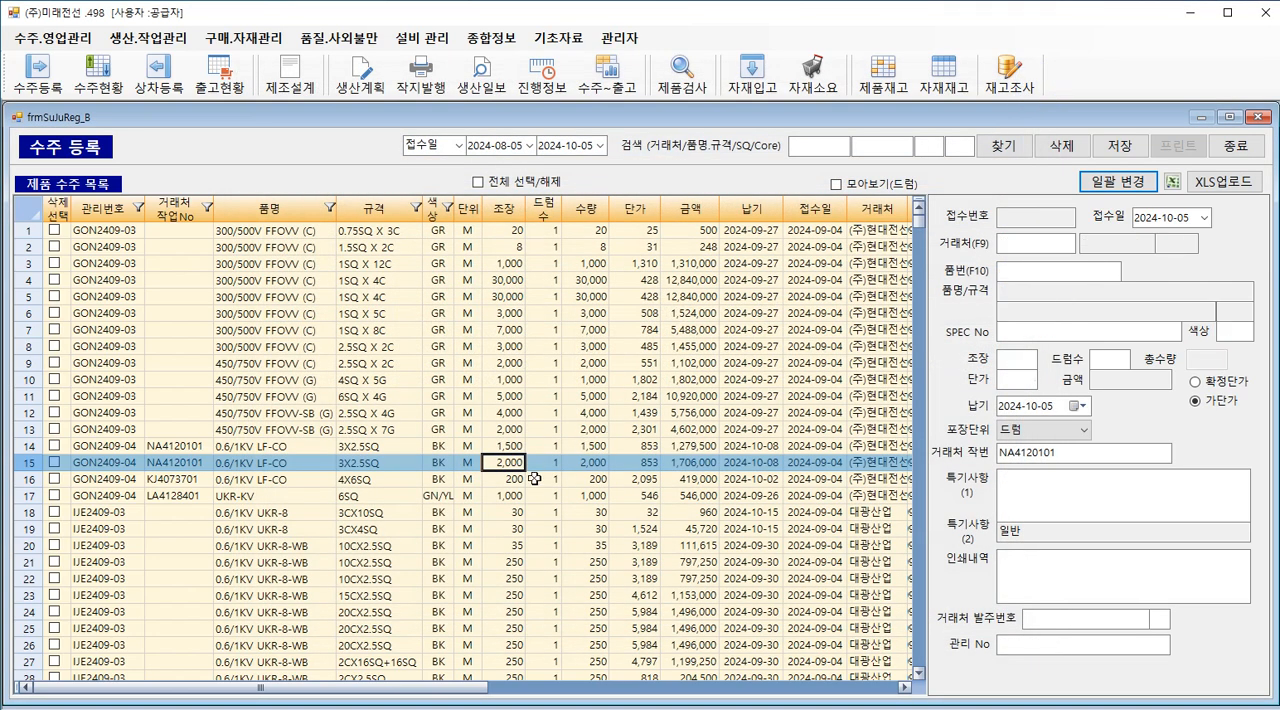
click(510, 446)
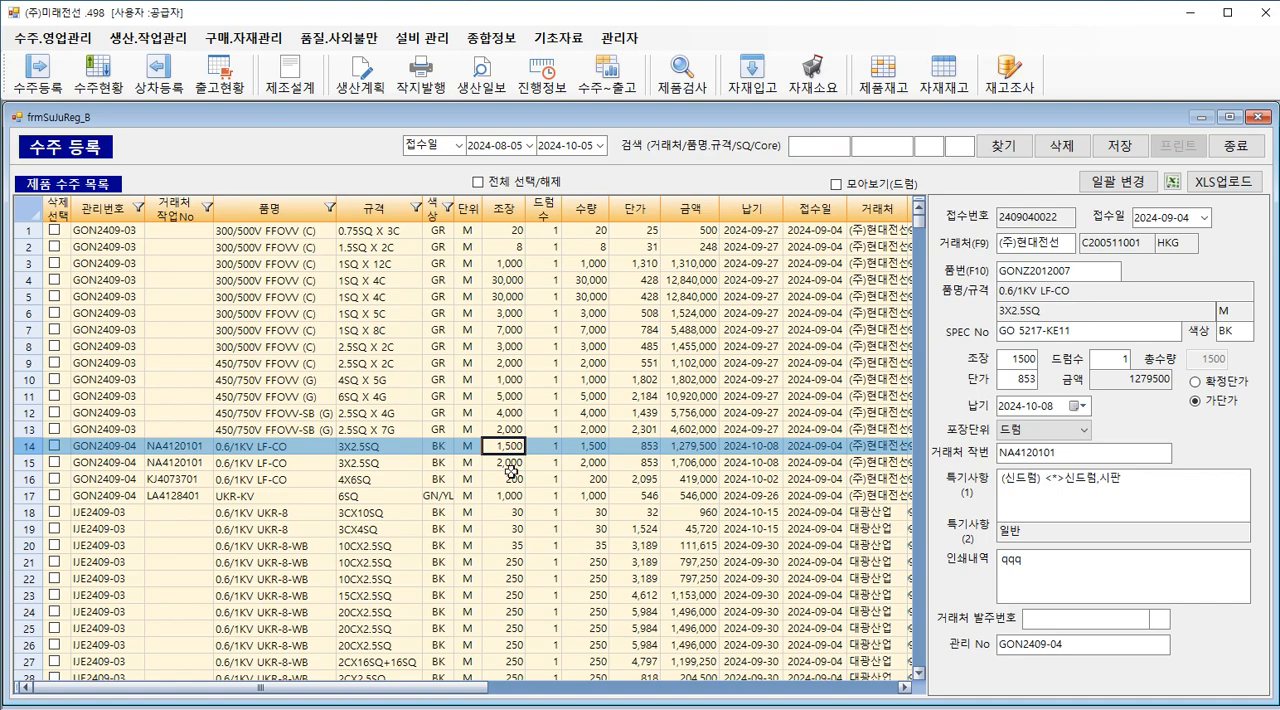
Step: Open the batch change for the row 14 order, choose 조장 분할 and select only the first order for splitting
click(1080, 188)
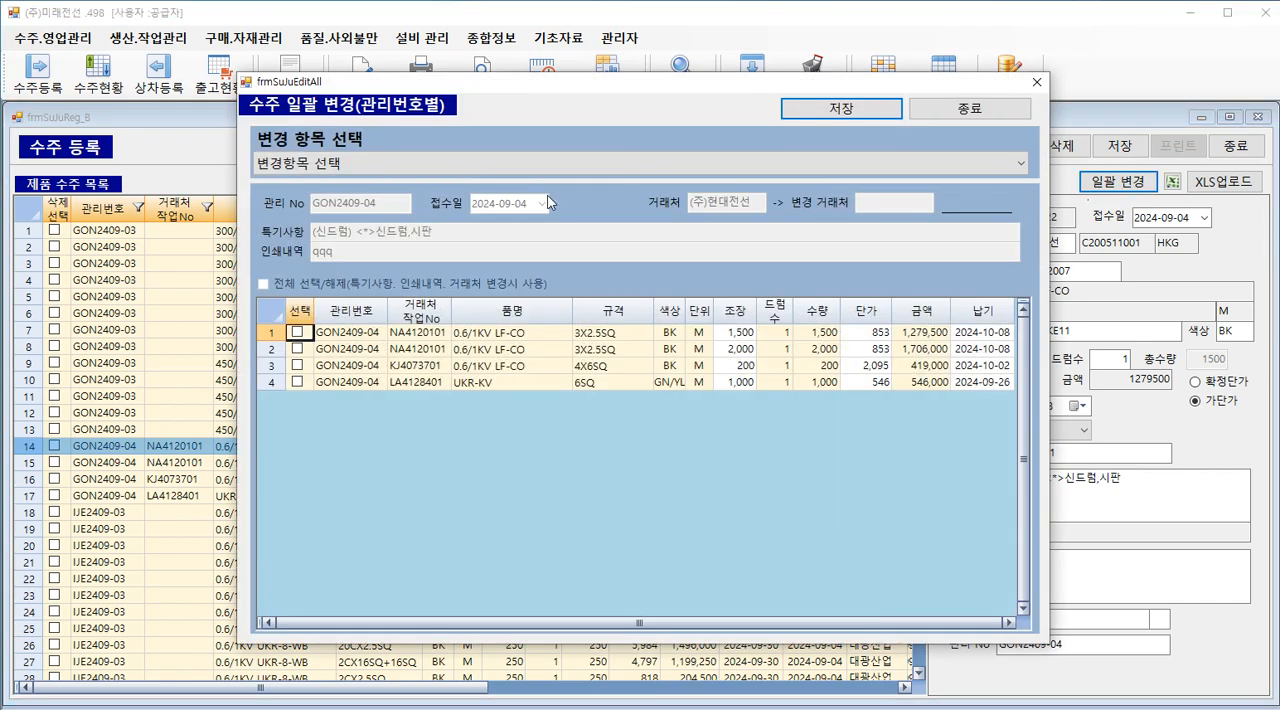
click(340, 166)
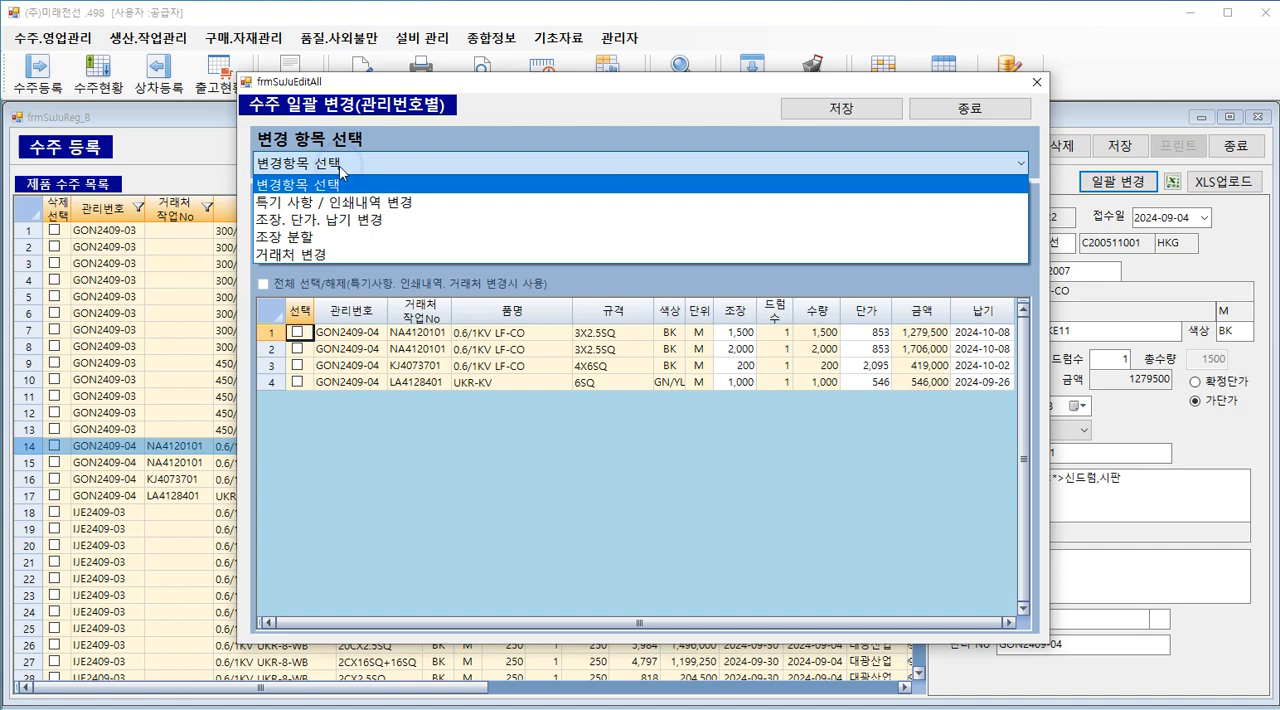
click(325, 237)
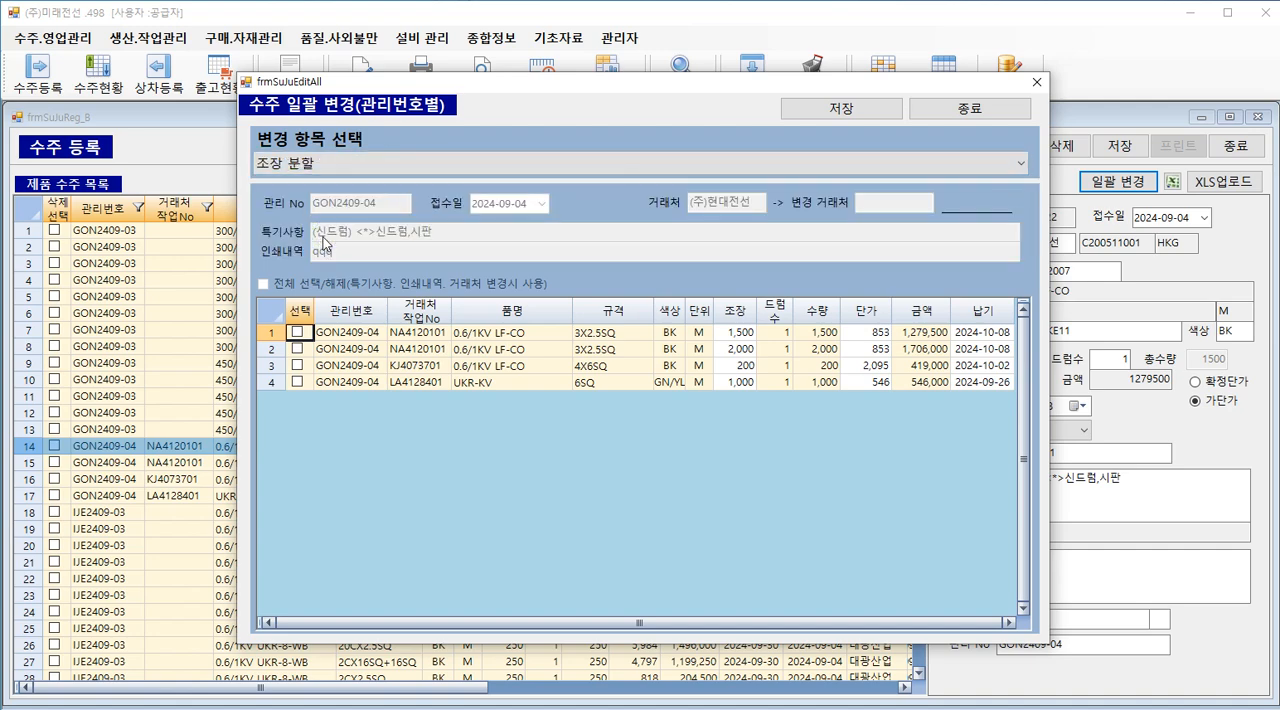
click(296, 331)
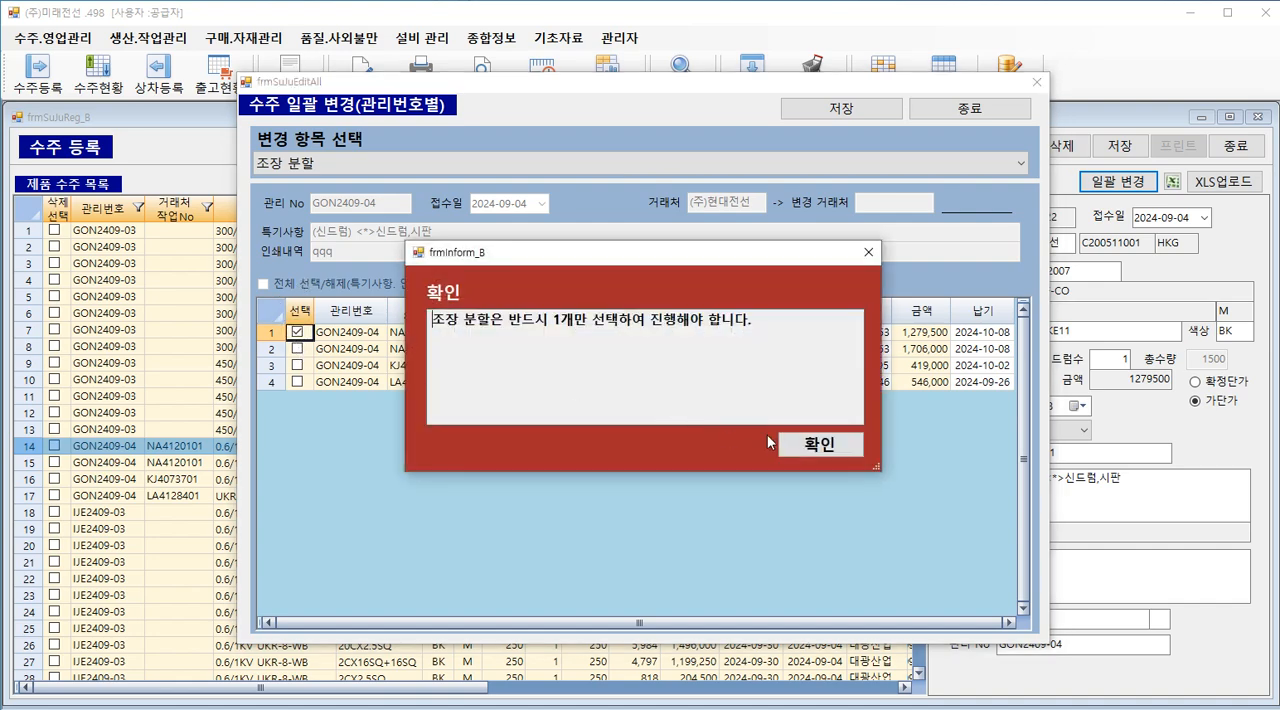
click(820, 444)
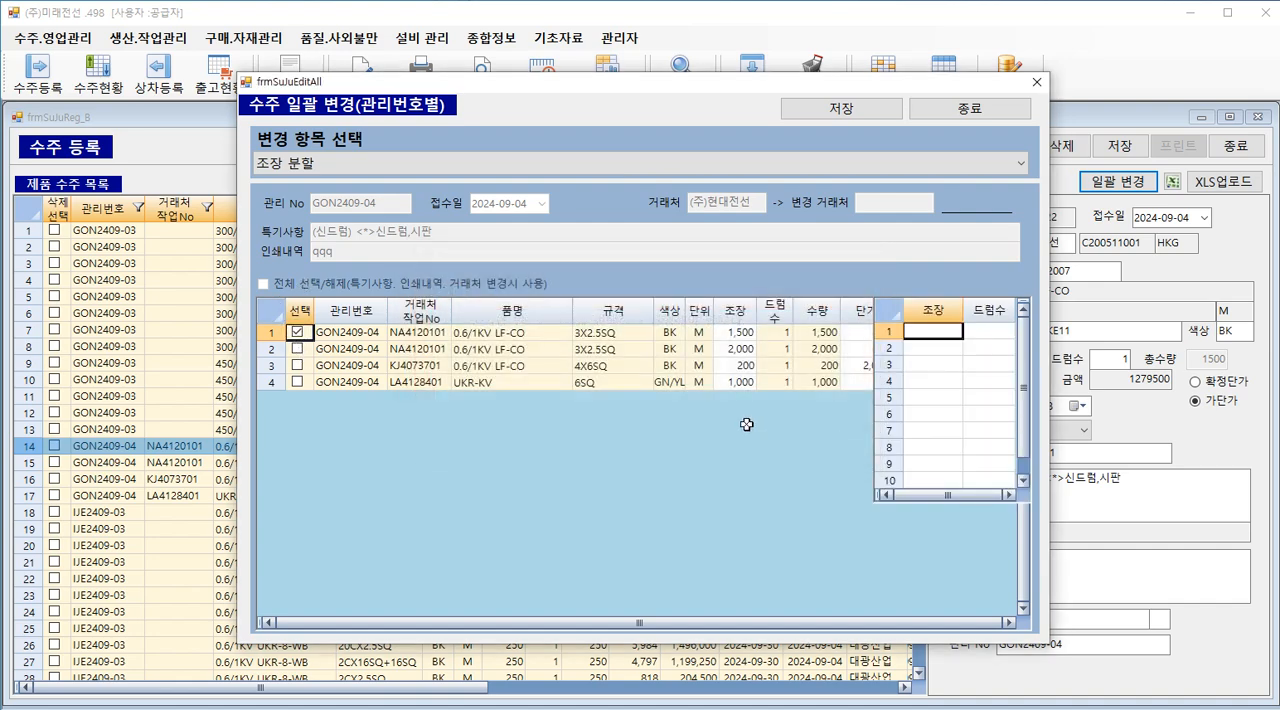
click(432, 334)
click(353, 333)
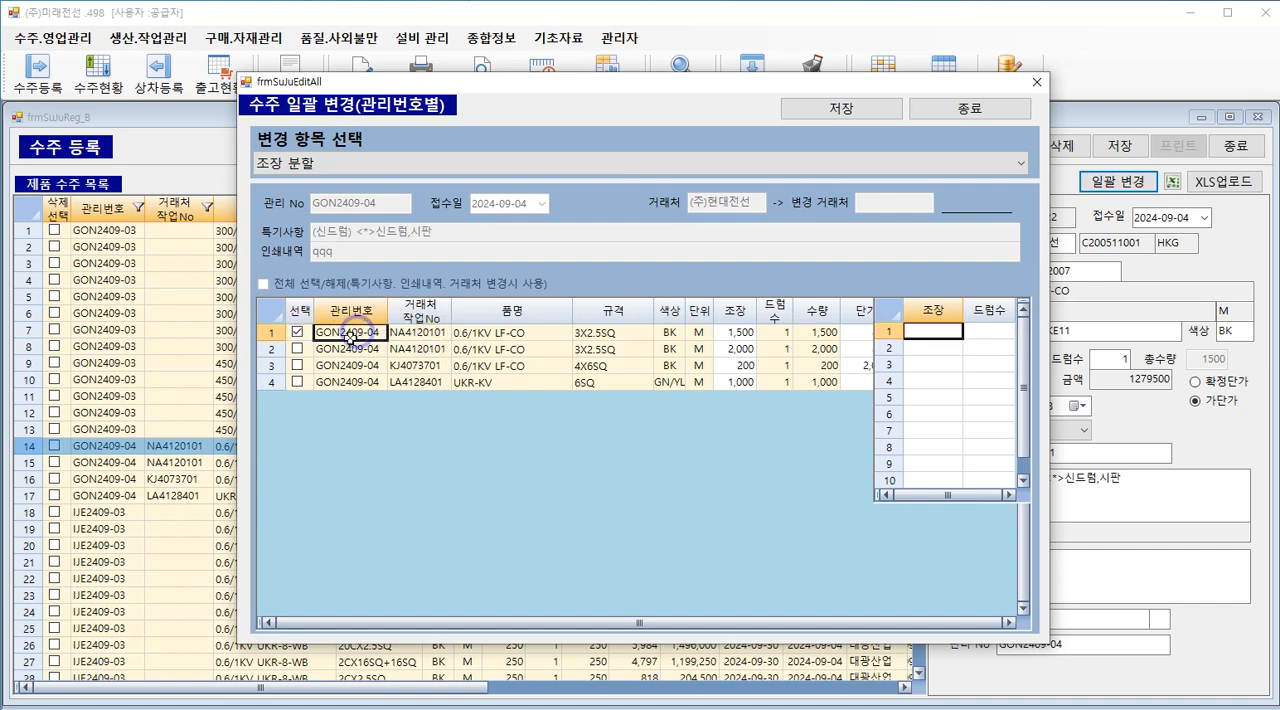
Step: Enter the 조장 split for the first 0.6/1KV LF-CO order as 1,000 with 드럼수 1 and 500 with 드럼수 1
drag(343, 349, 657, 352)
click(745, 333)
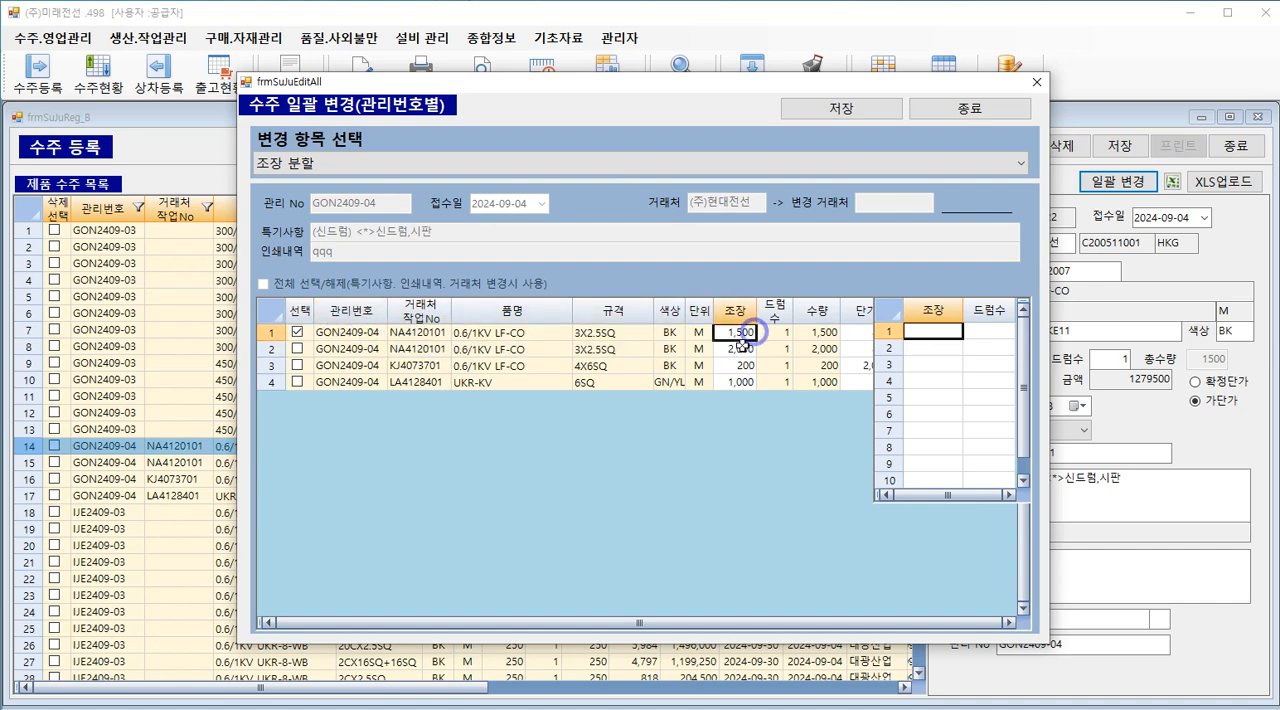
text(1000)
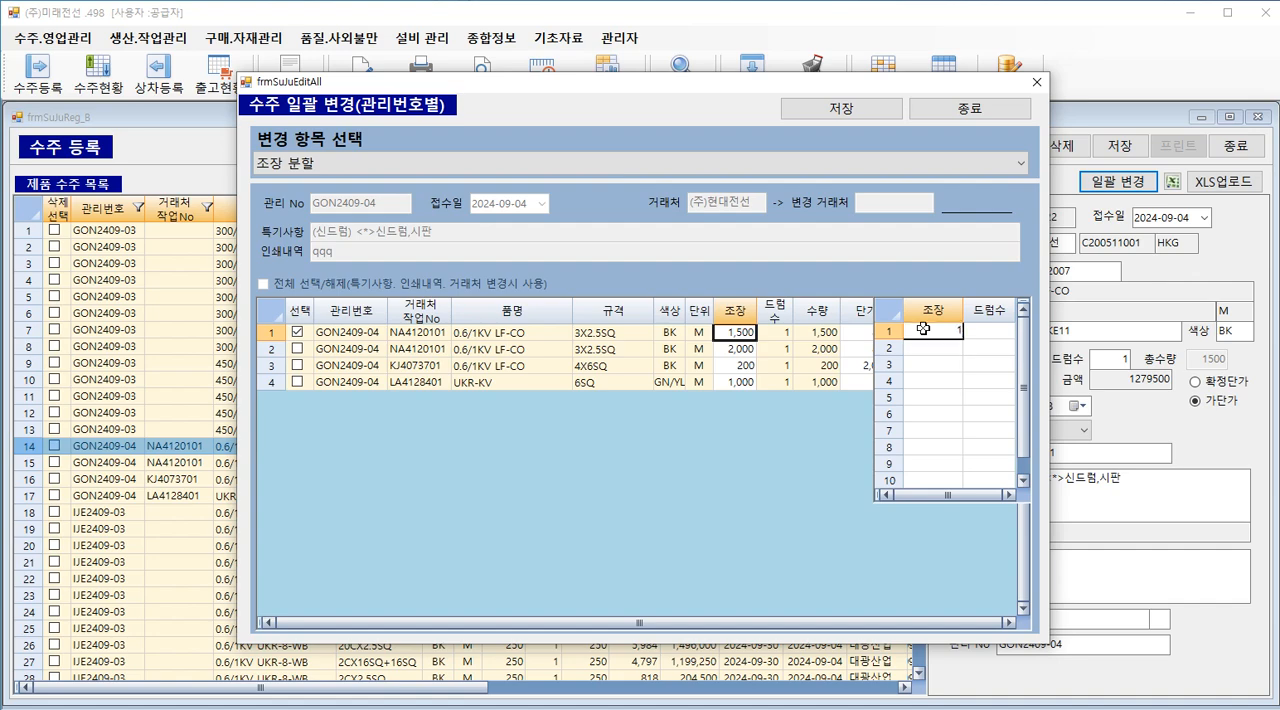
click(934, 350)
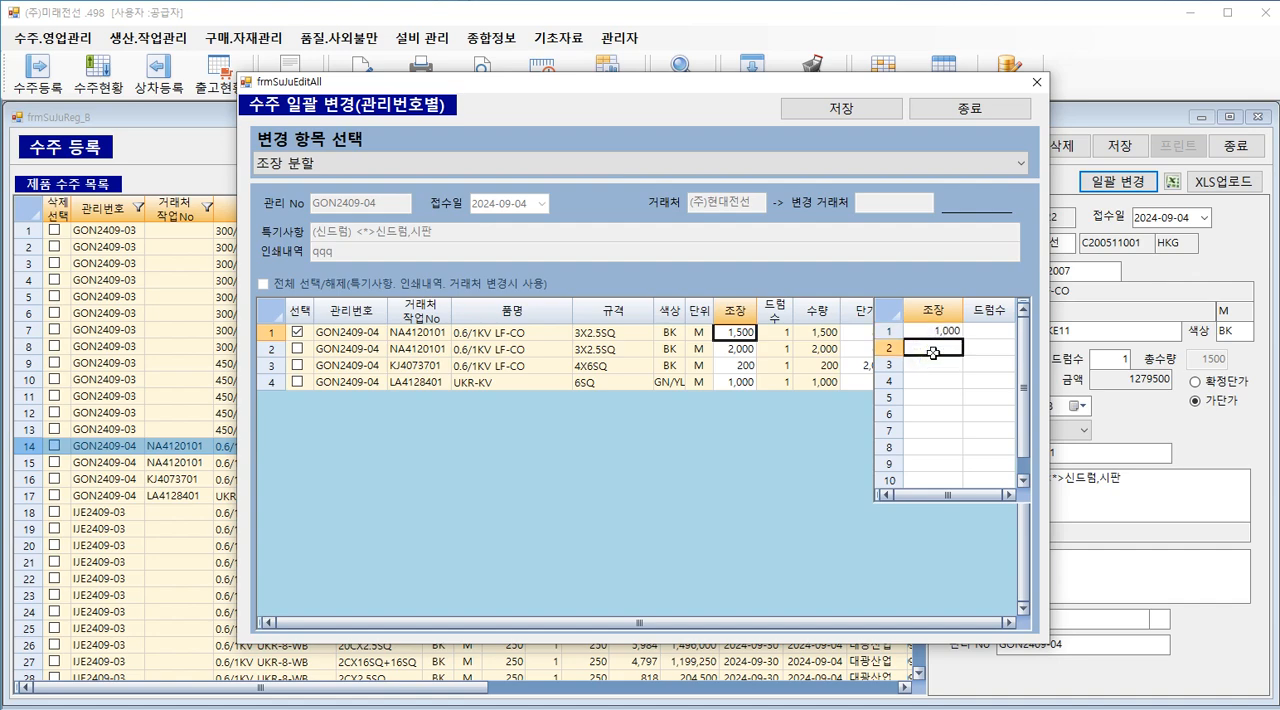
text(500)
click(970, 332)
text(1)
click(974, 349)
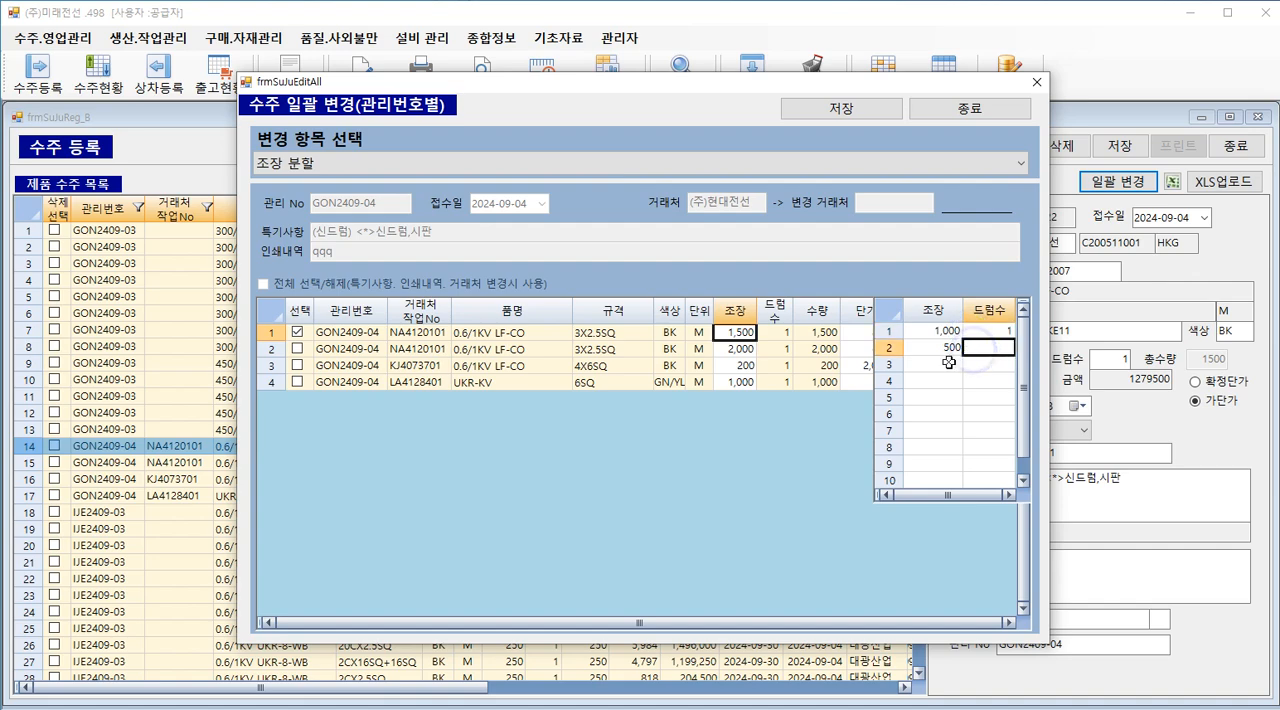
text(1)
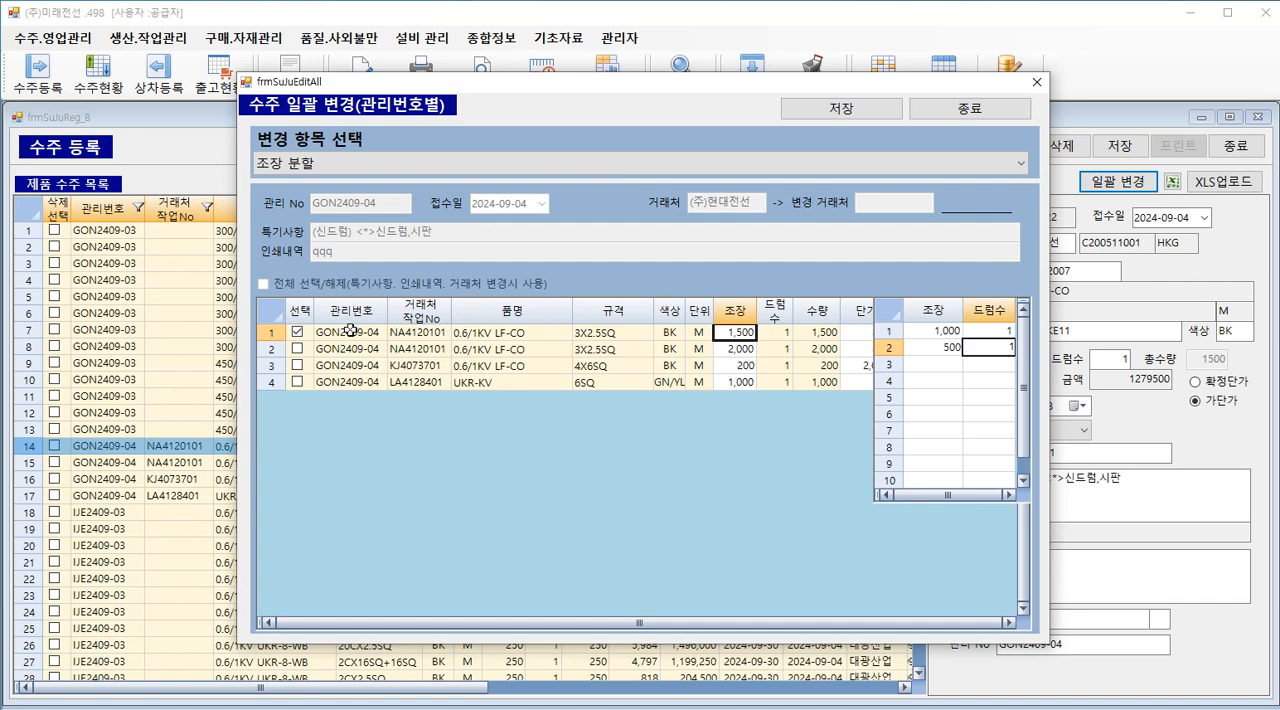
Step: Save the 조장 split, close the batch change window and check the row 15 and row 16 orders in the order list
click(836, 110)
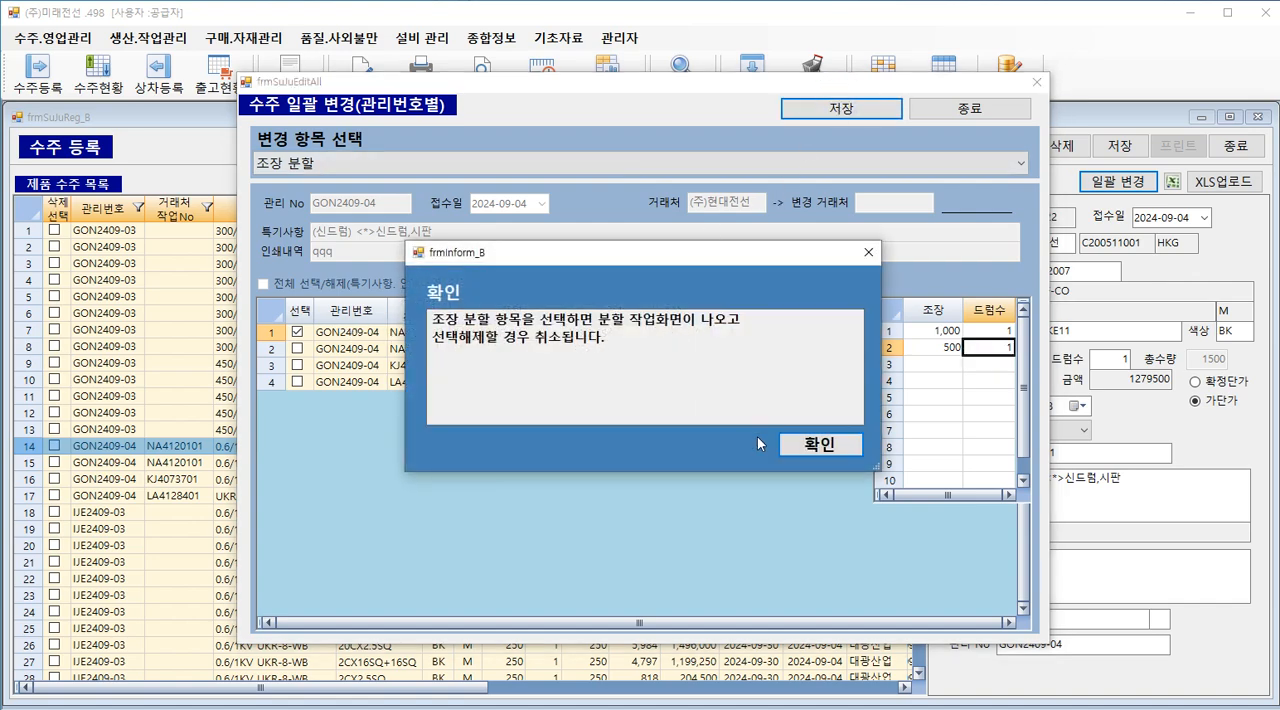
click(796, 450)
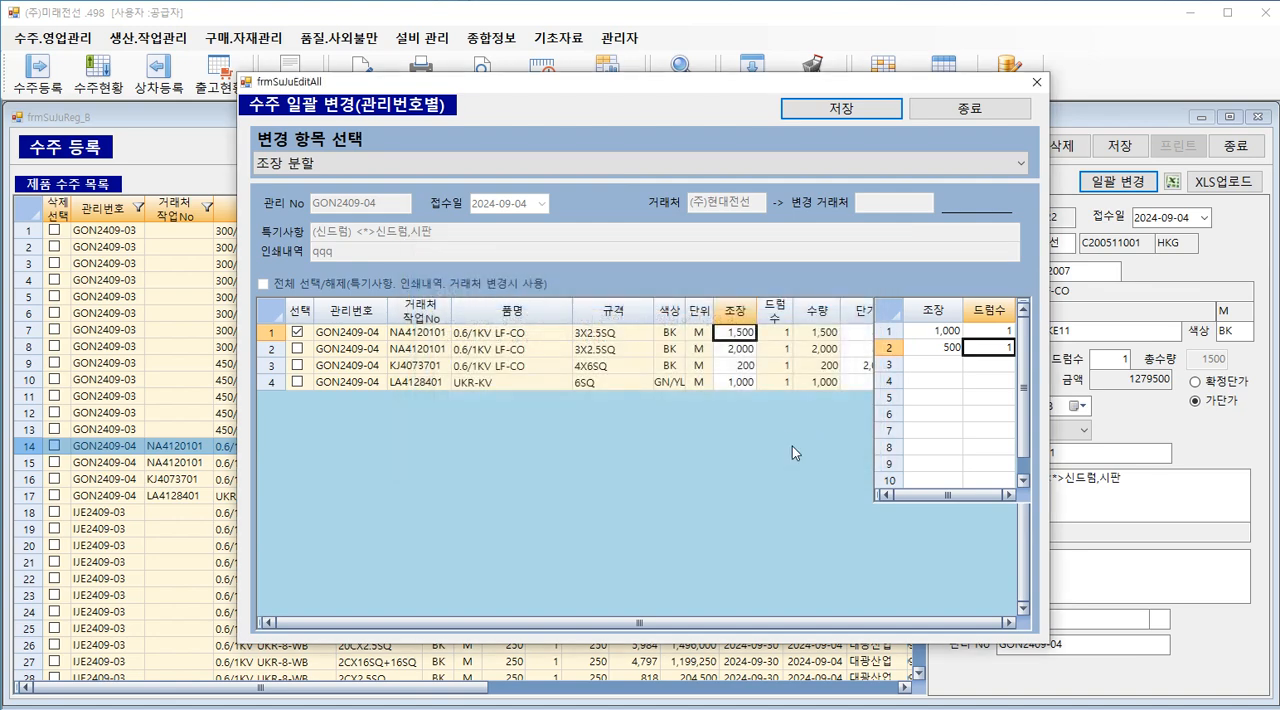
click(812, 440)
click(940, 108)
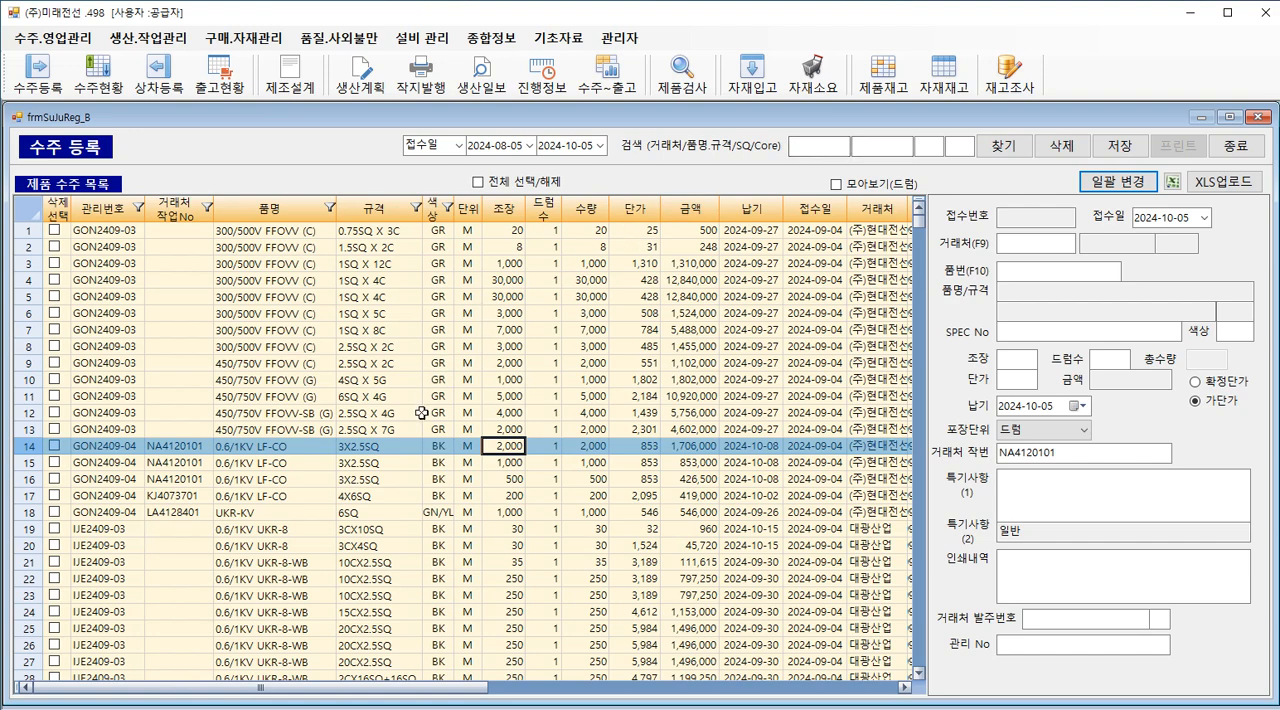
click(510, 463)
click(508, 479)
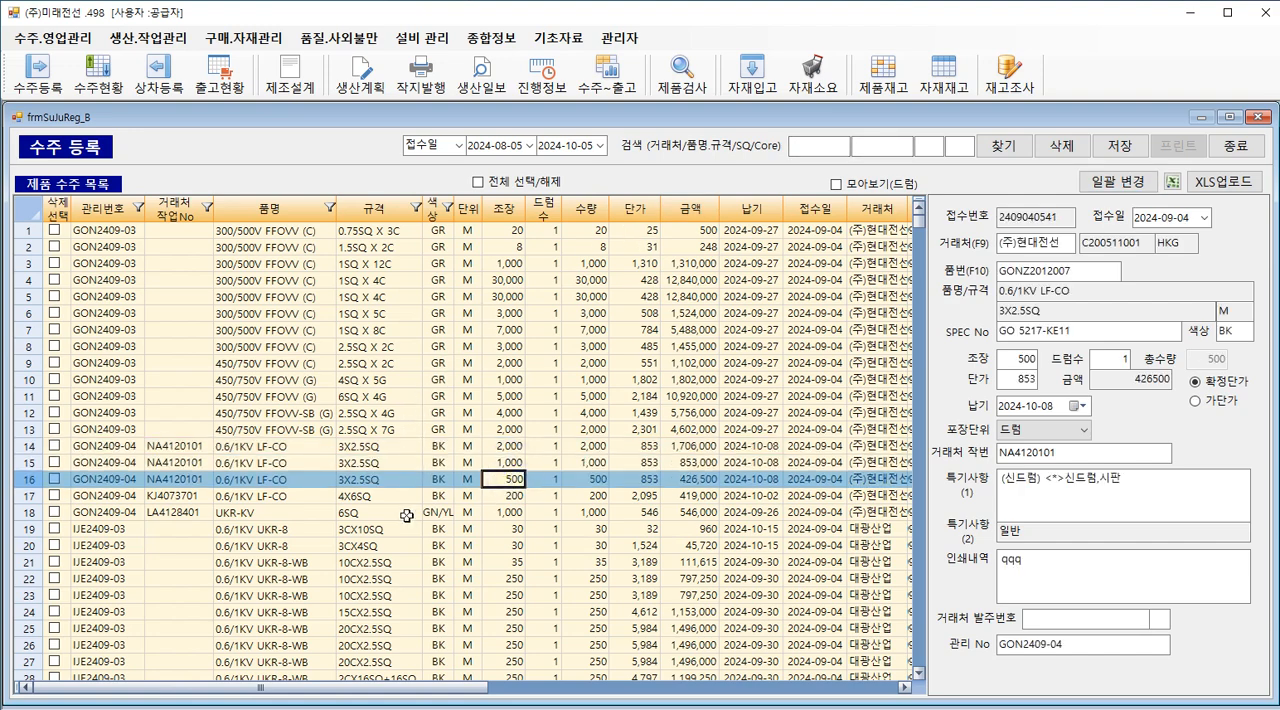
click(511, 464)
click(512, 478)
Step: Open the batch change for the row 16 order and choose 거래처 변경 as the change item
click(1120, 182)
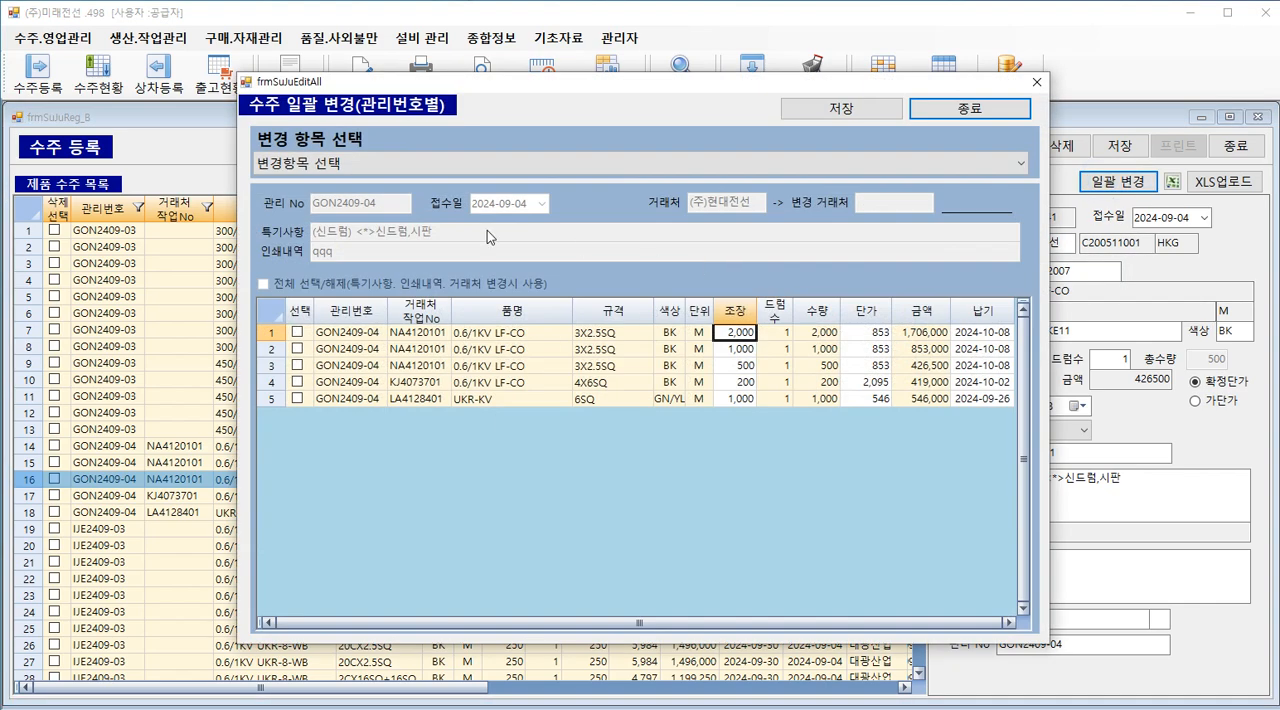
click(305, 163)
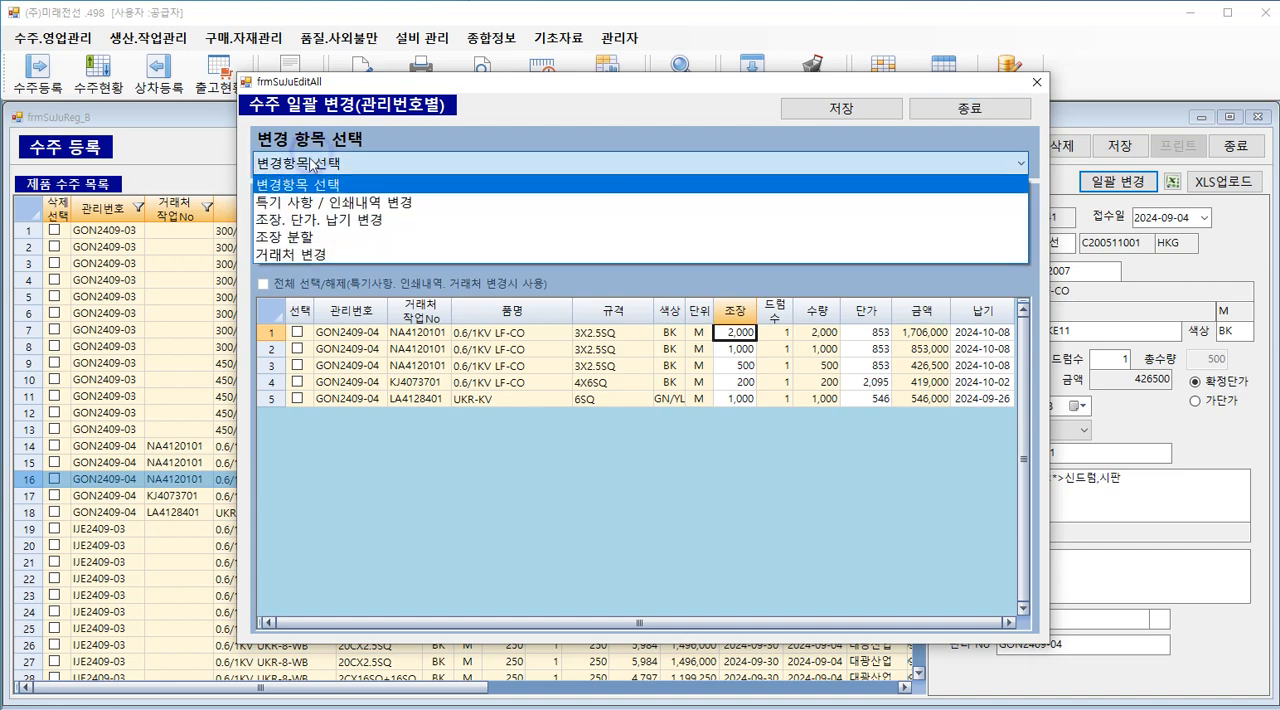
click(315, 254)
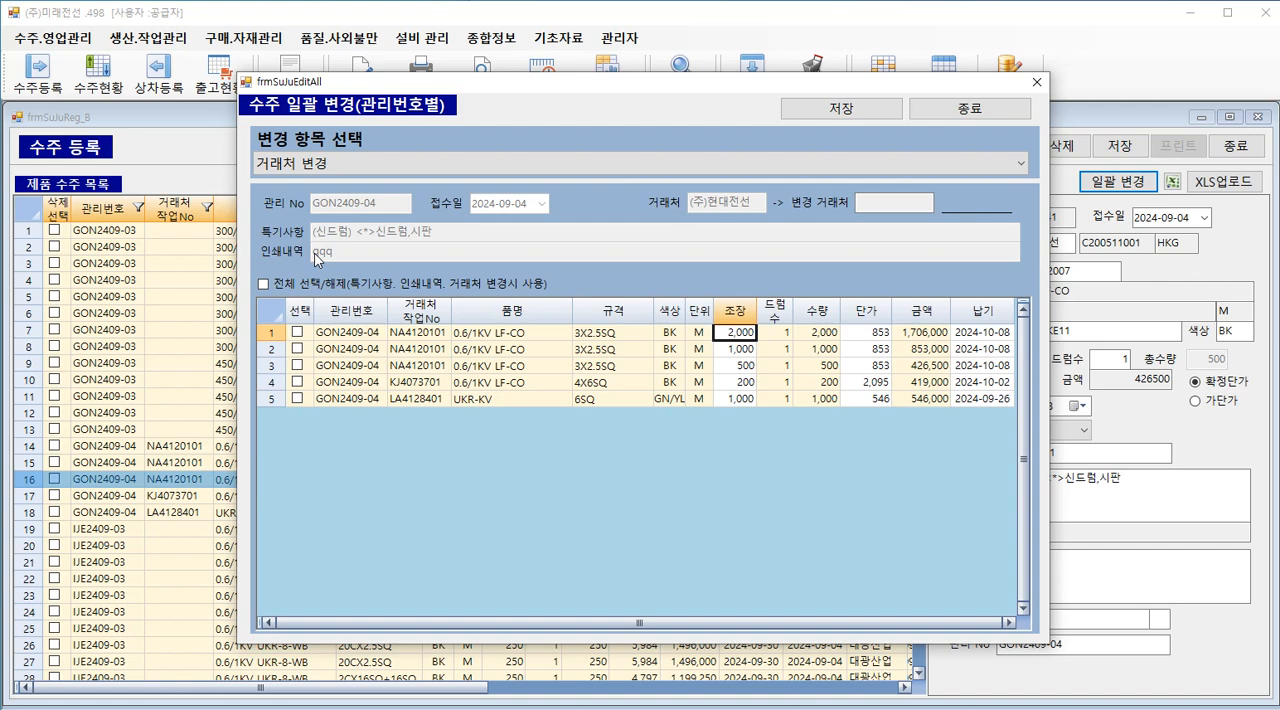
Step: Switch to the Word outline and review the 조장 분할 and 조장. 단가. 납기 변경 items
key(alt+Tab)
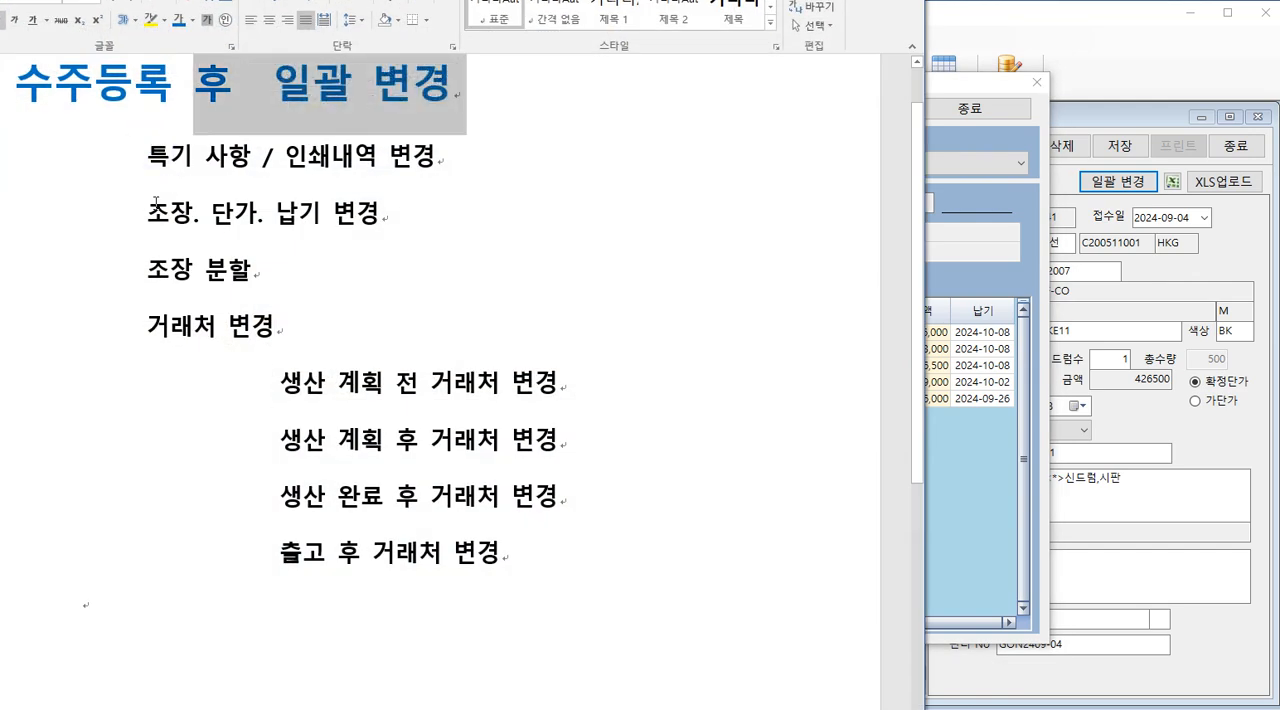
drag(252, 278, 120, 271)
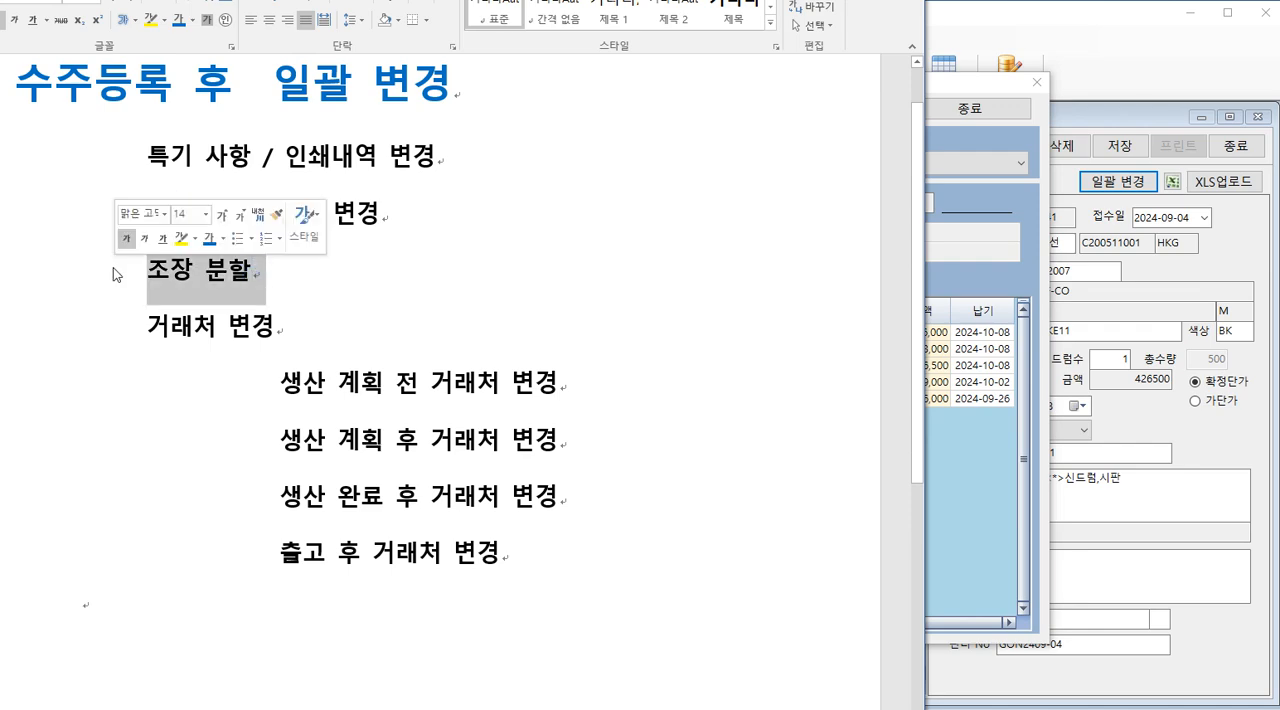
click(361, 268)
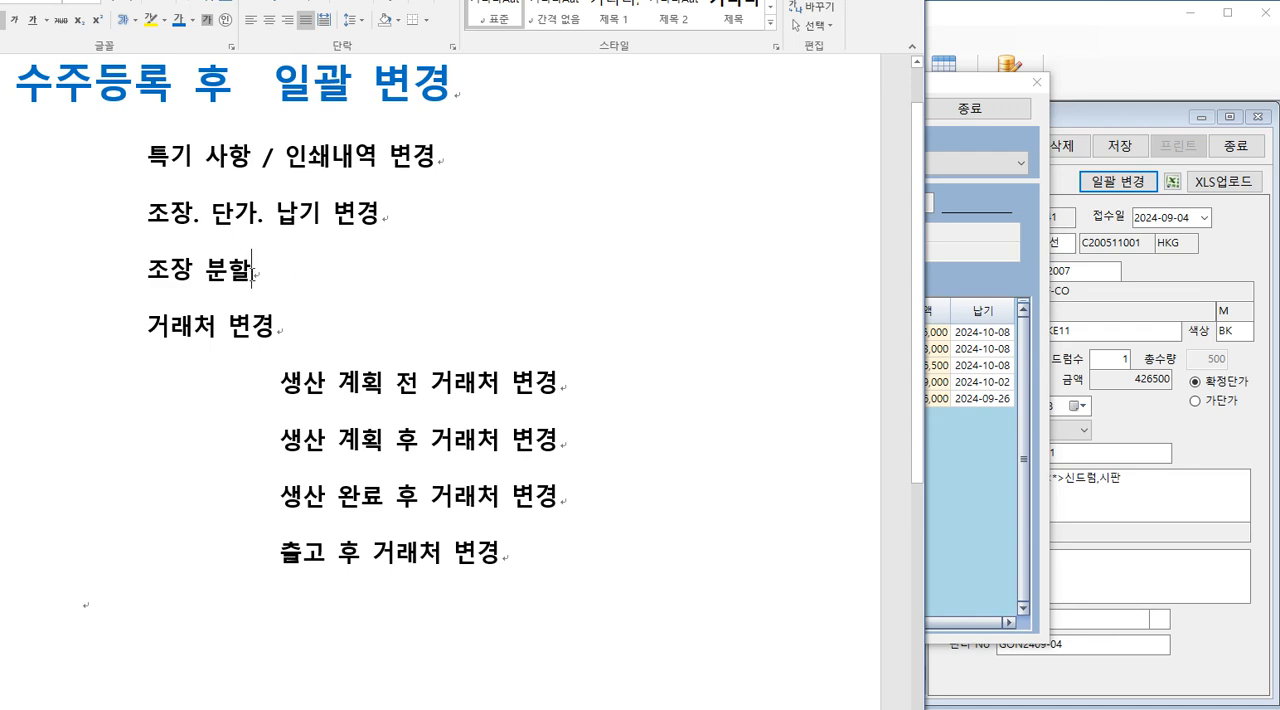
drag(250, 270, 120, 266)
click(118, 259)
click(148, 214)
click(225, 211)
click(439, 214)
click(108, 226)
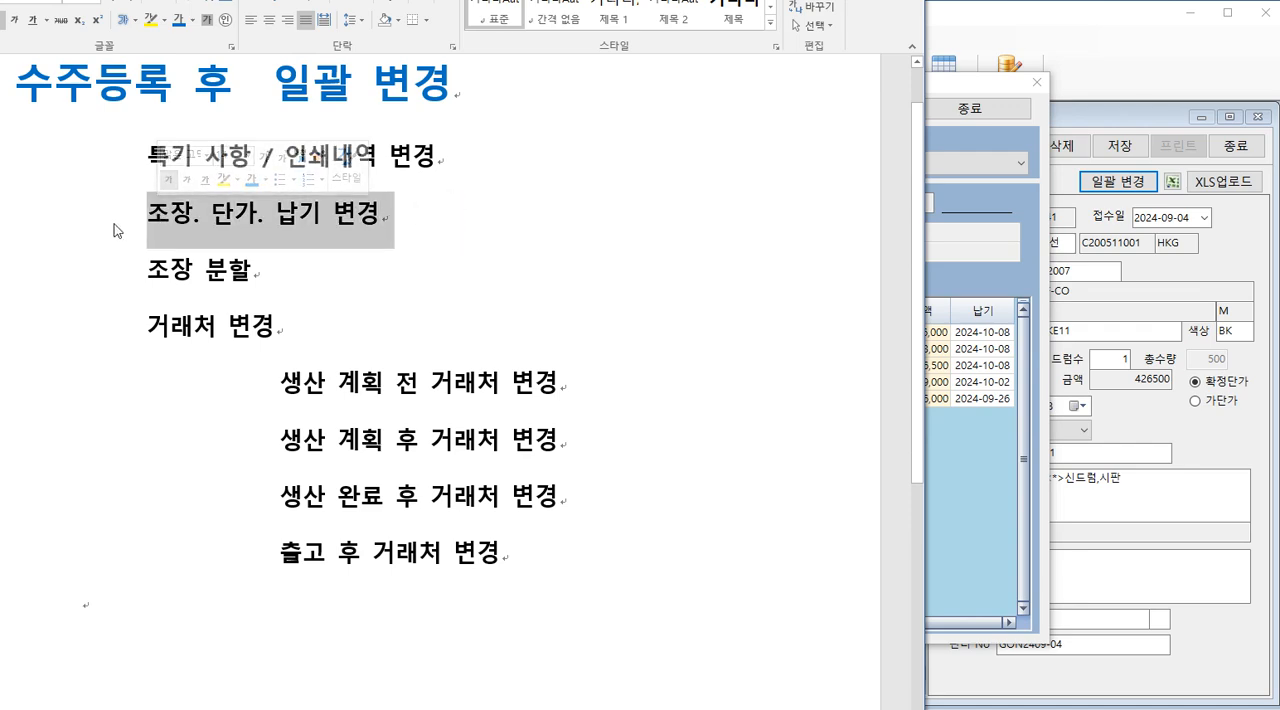
key(Left)
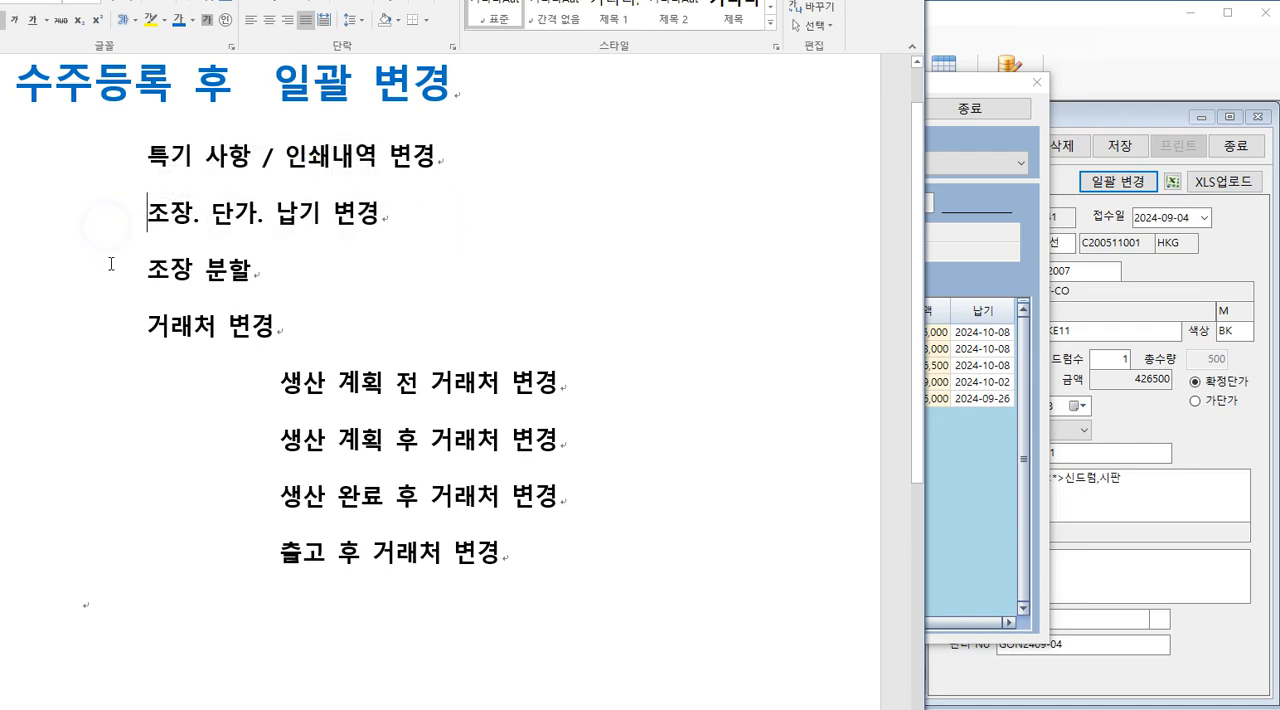
Step: Review the 거래처 변경 item in the outline and its cases before and after production planning, after production and after shipment
drag(151, 324, 312, 335)
click(111, 395)
drag(280, 381, 368, 381)
click(410, 383)
click(396, 440)
drag(370, 555, 477, 555)
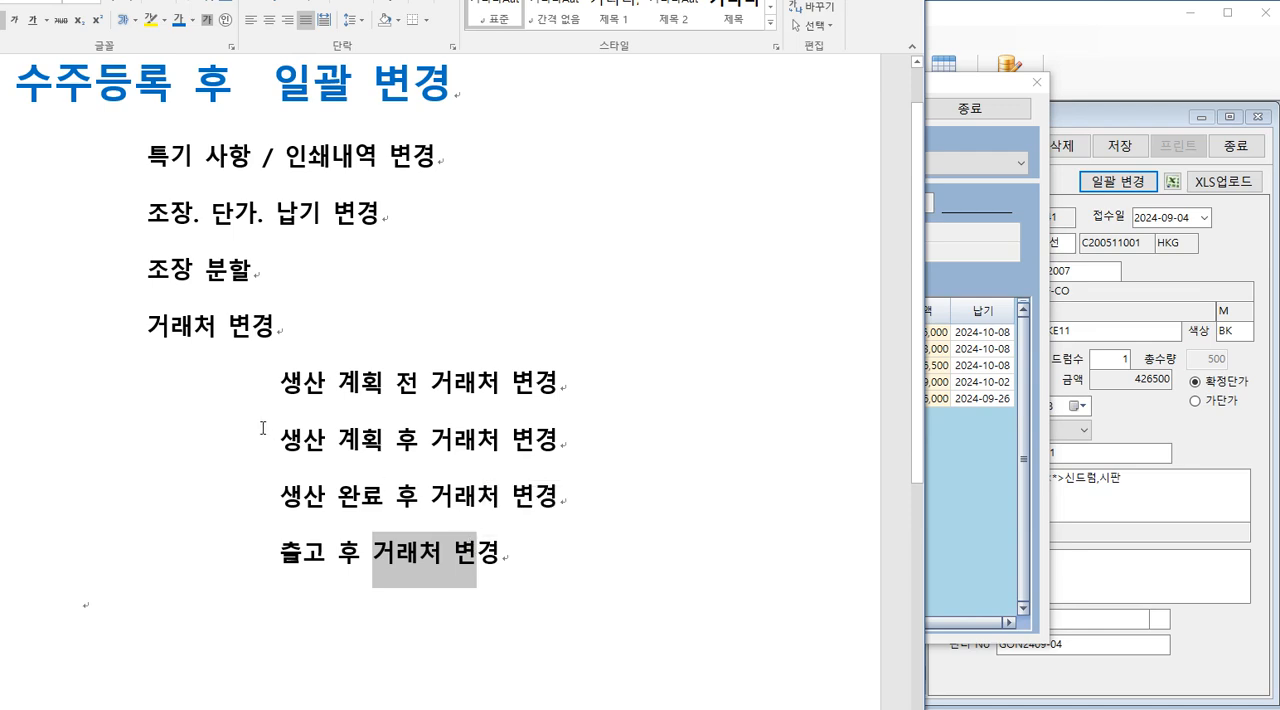
click(211, 336)
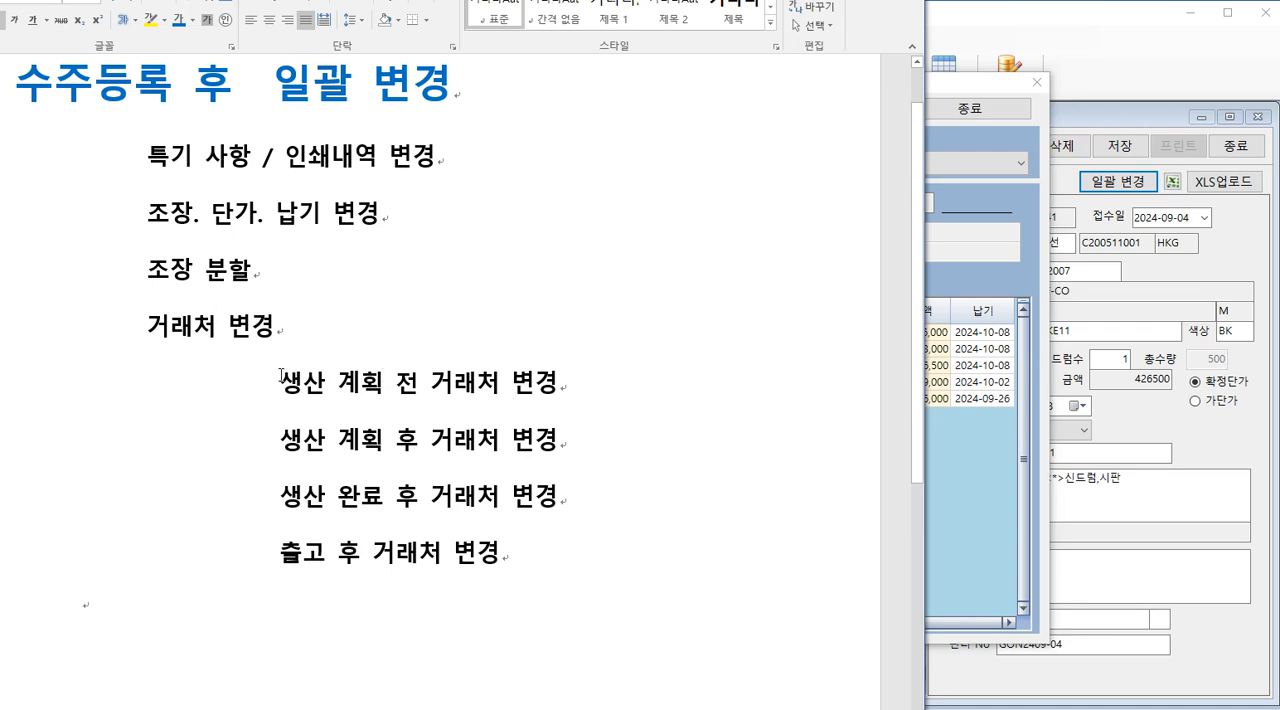
drag(281, 375, 394, 384)
click(326, 495)
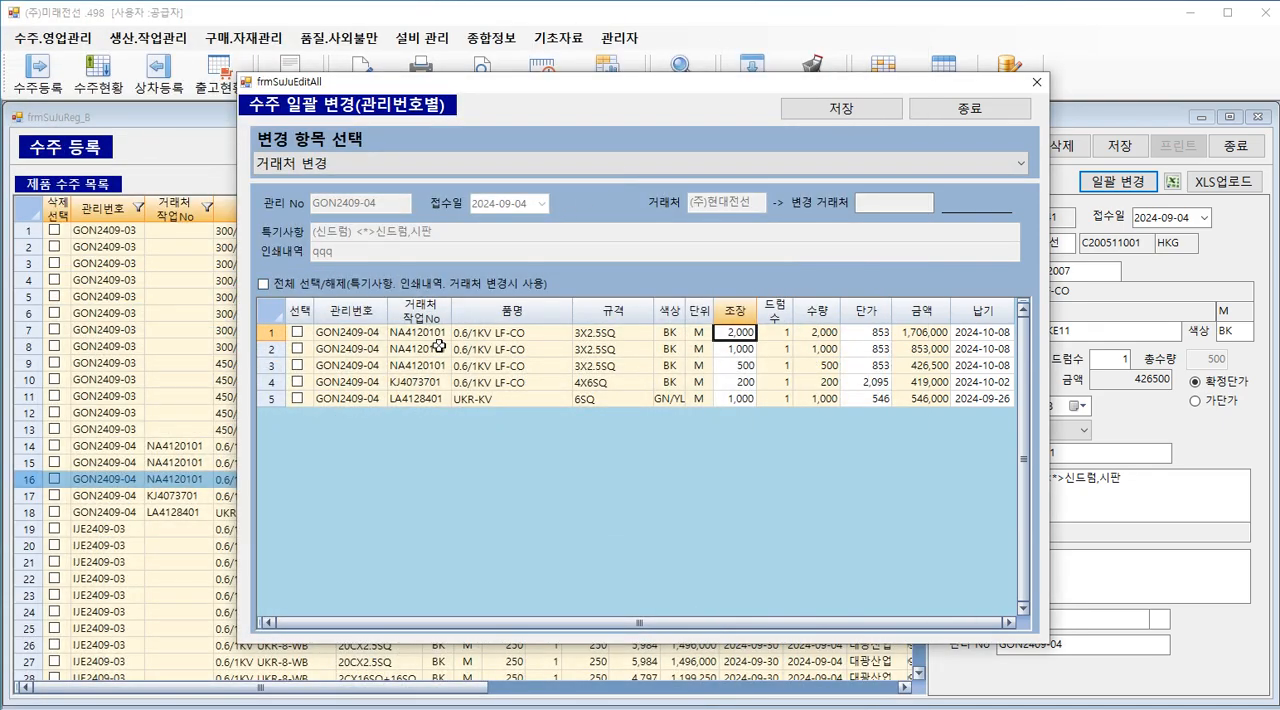
Step: Close the batch change window without saving and view the customers' orders in 출고 요청, ending with 삼성, before closing that screen
click(441, 348)
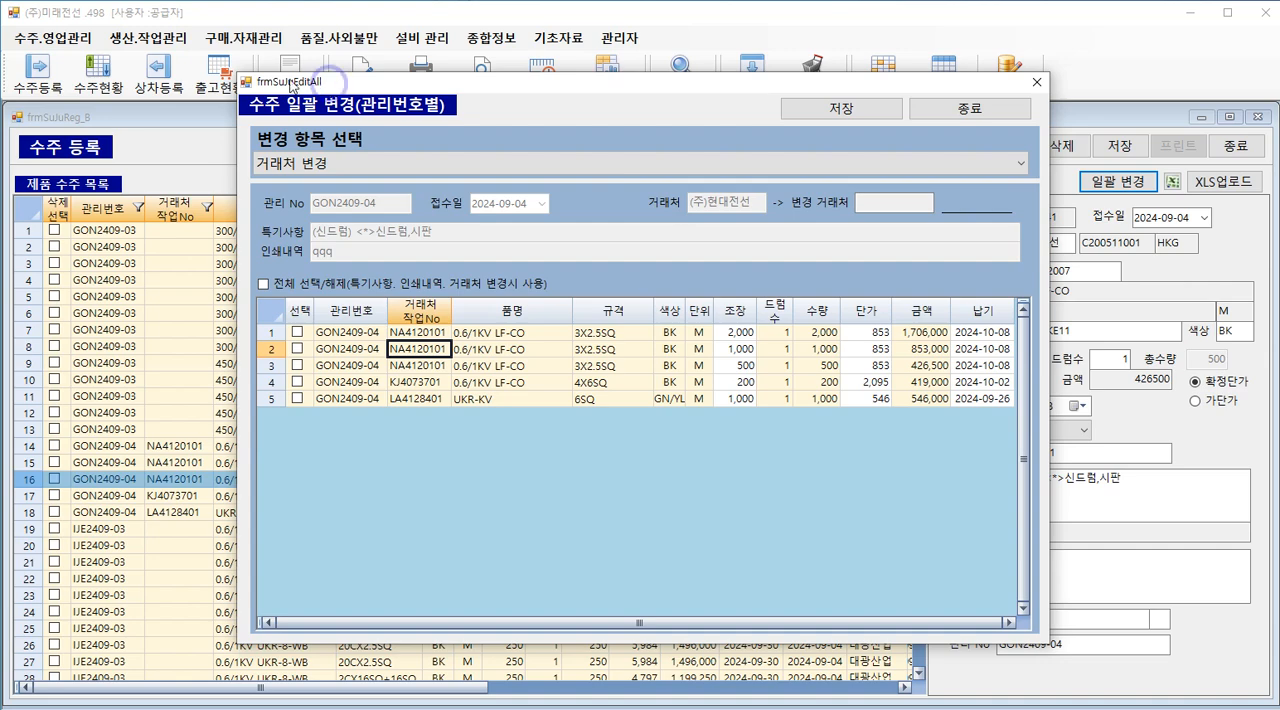
click(1037, 82)
click(35, 40)
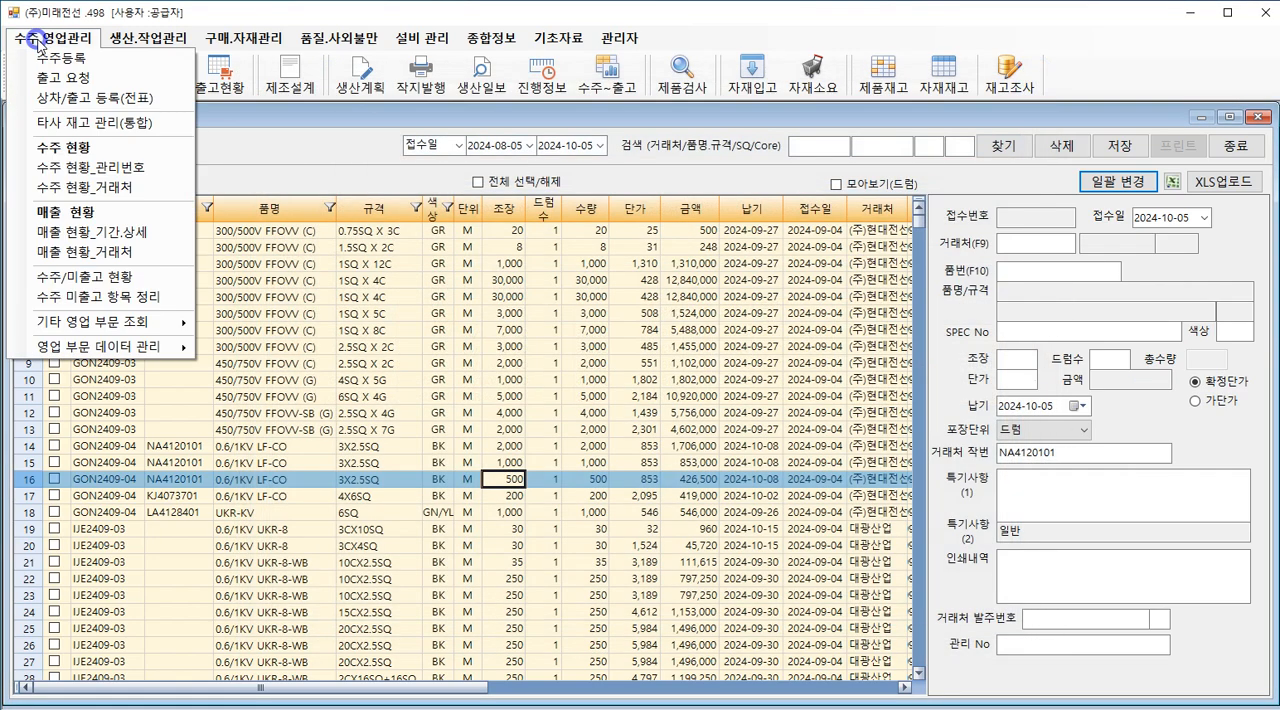
click(80, 78)
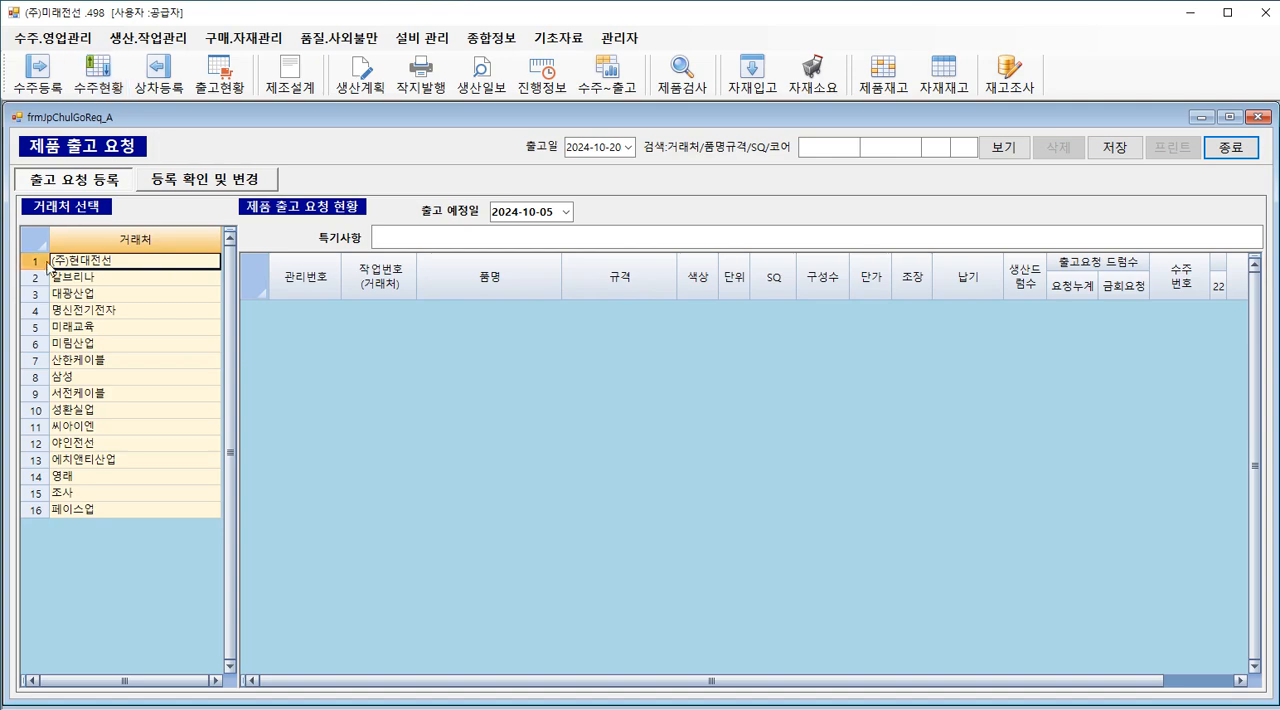
click(93, 277)
click(114, 343)
click(112, 376)
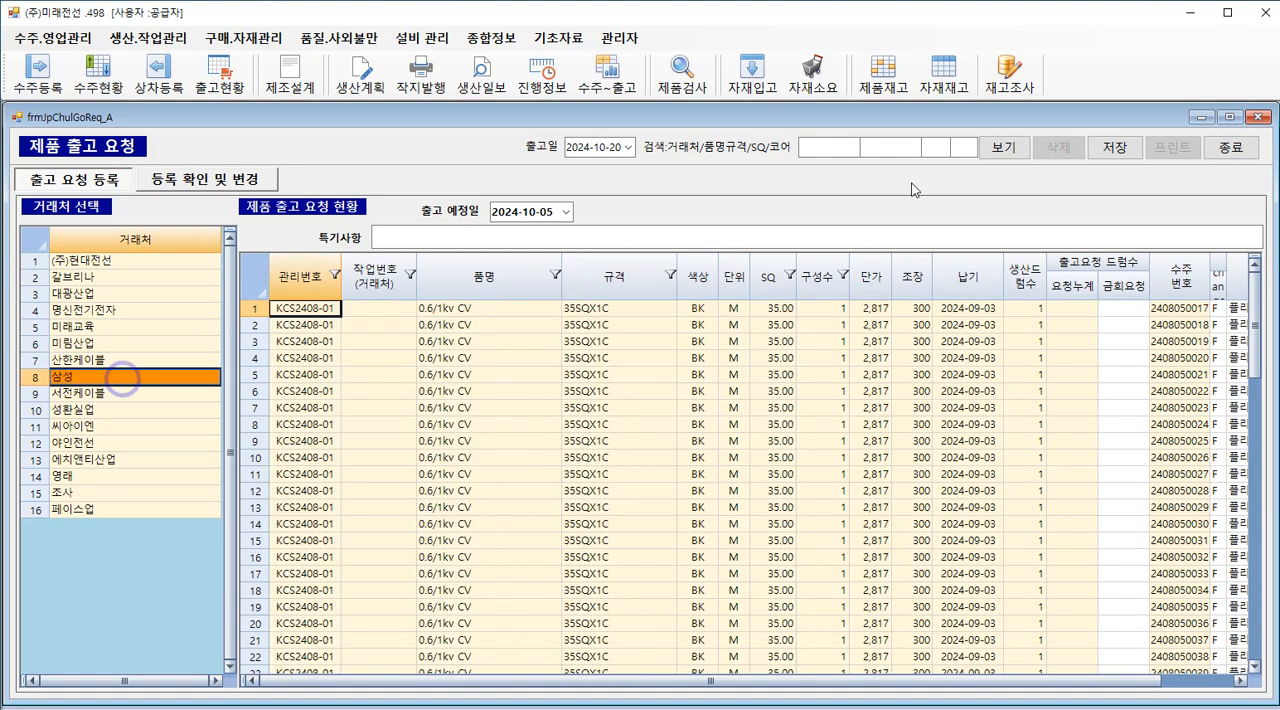
click(1260, 117)
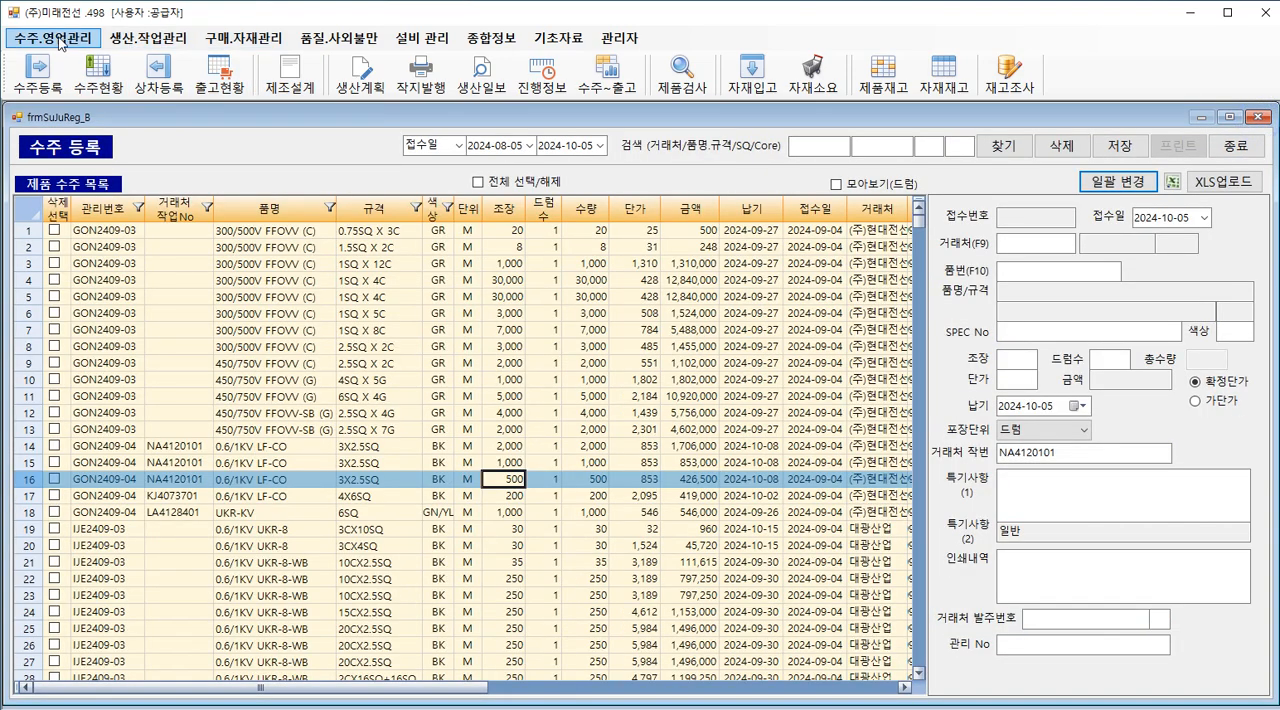
Step: View the sales of 대광산업, 산한케이블 and 미림산업 in 매출 현황_거래처 from 2024-05-01, and close that screen
click(56, 38)
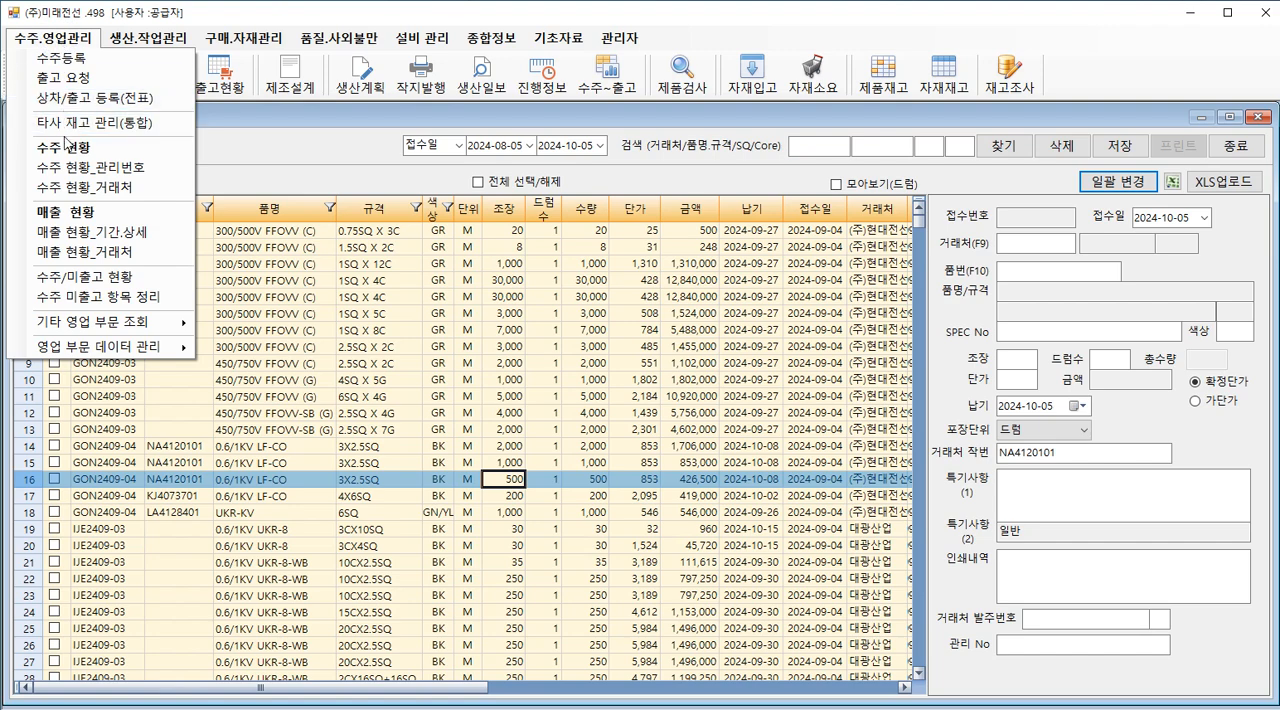
click(117, 253)
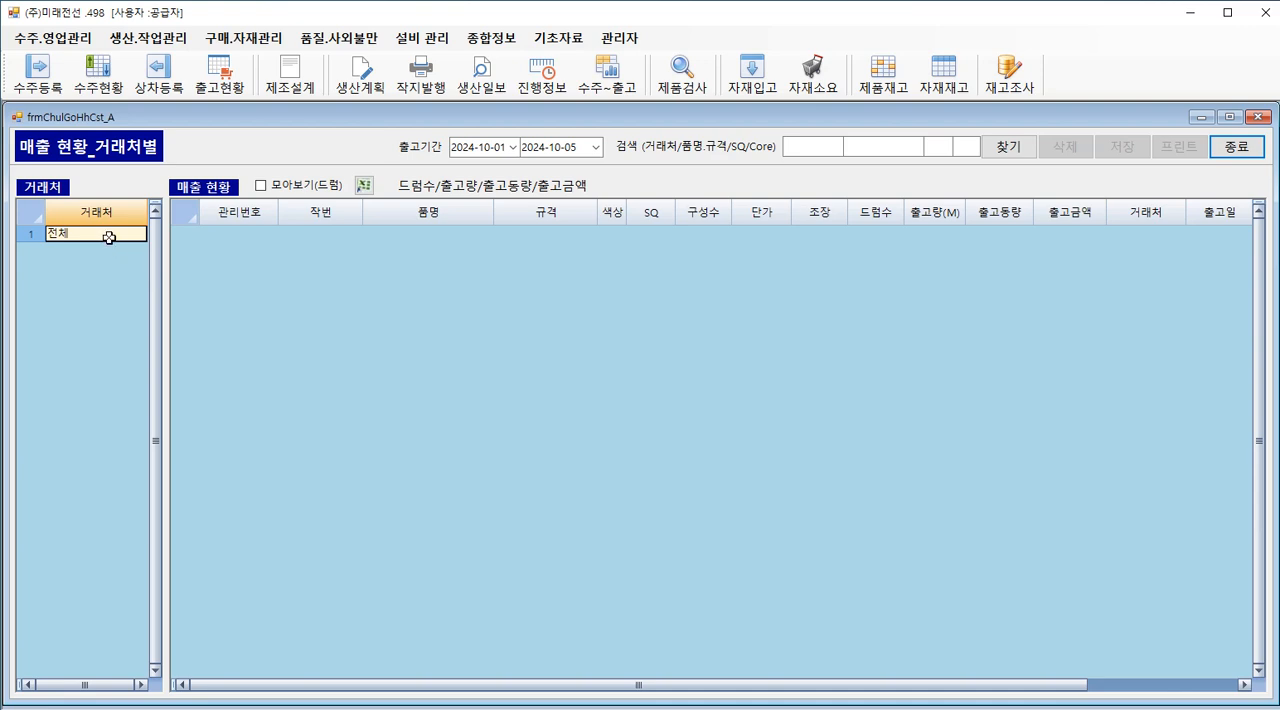
click(108, 237)
click(480, 148)
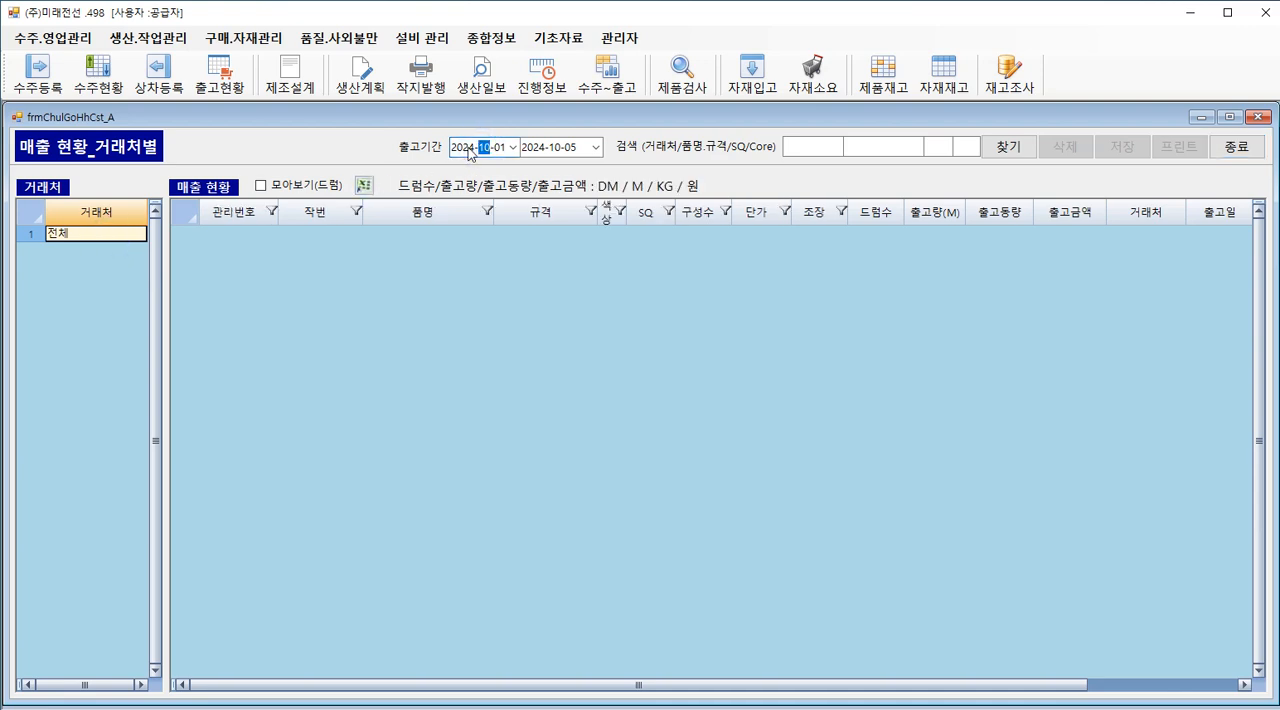
text(05)
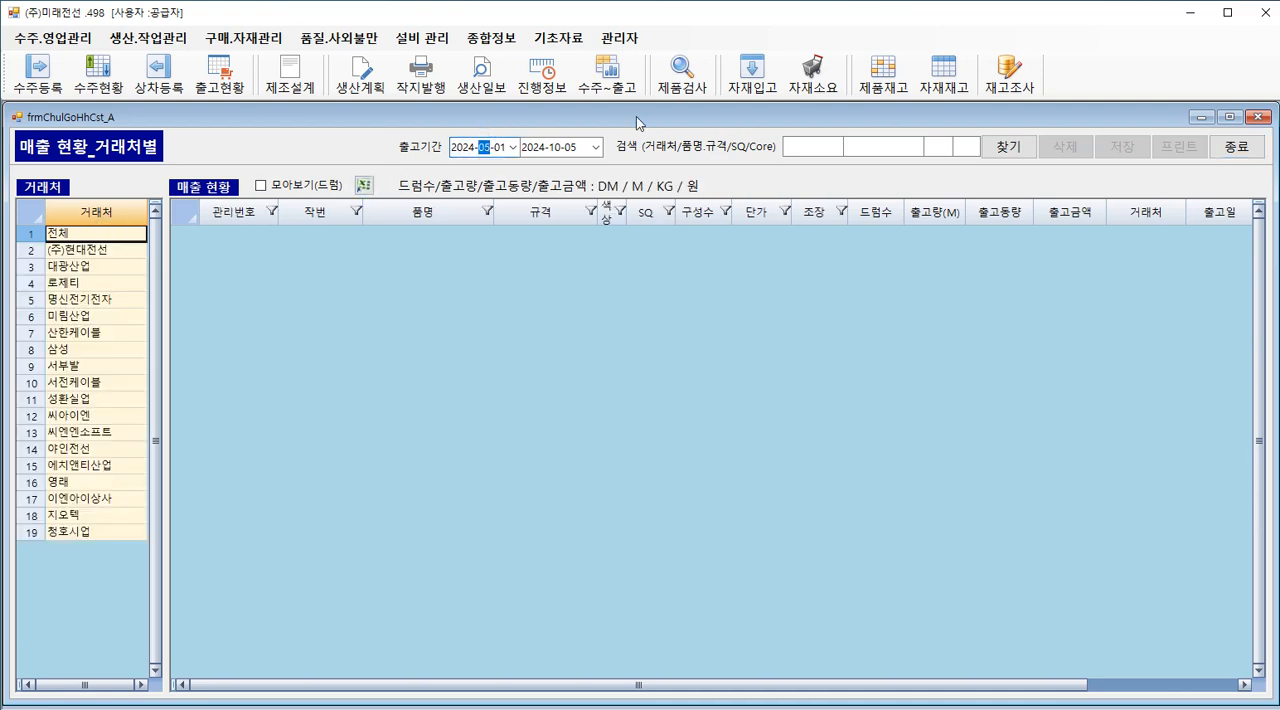
click(88, 266)
click(91, 332)
click(97, 315)
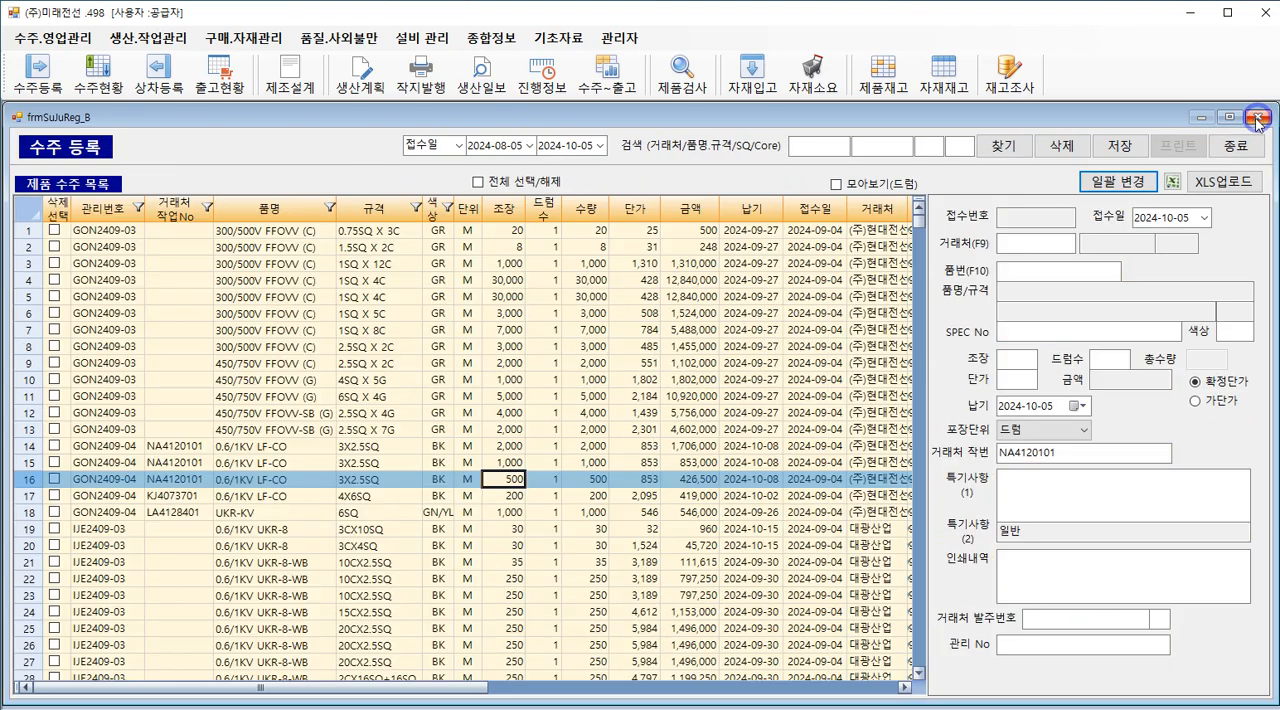
click(1258, 118)
Step: Switch to the Word outline and start a note after the 거래처 변경 item reading "(수주등록, 출고요청,"
click(750, 297)
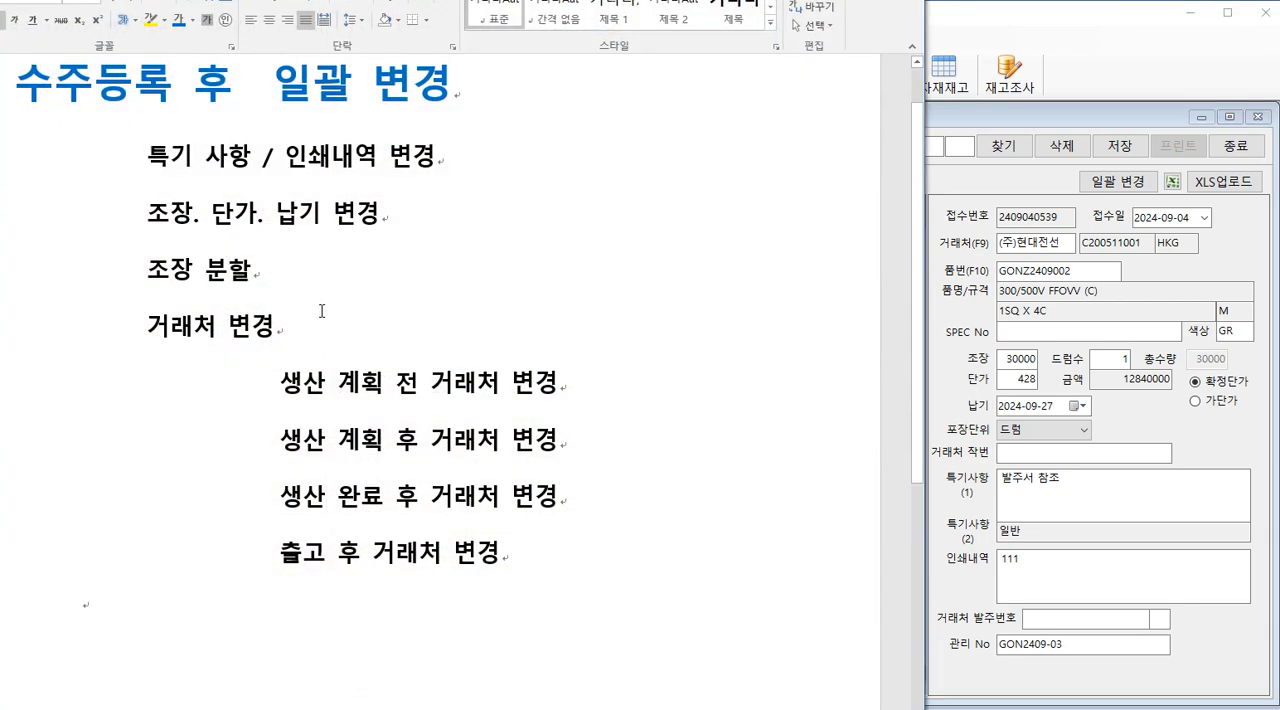
click(307, 318)
text((수주증로)
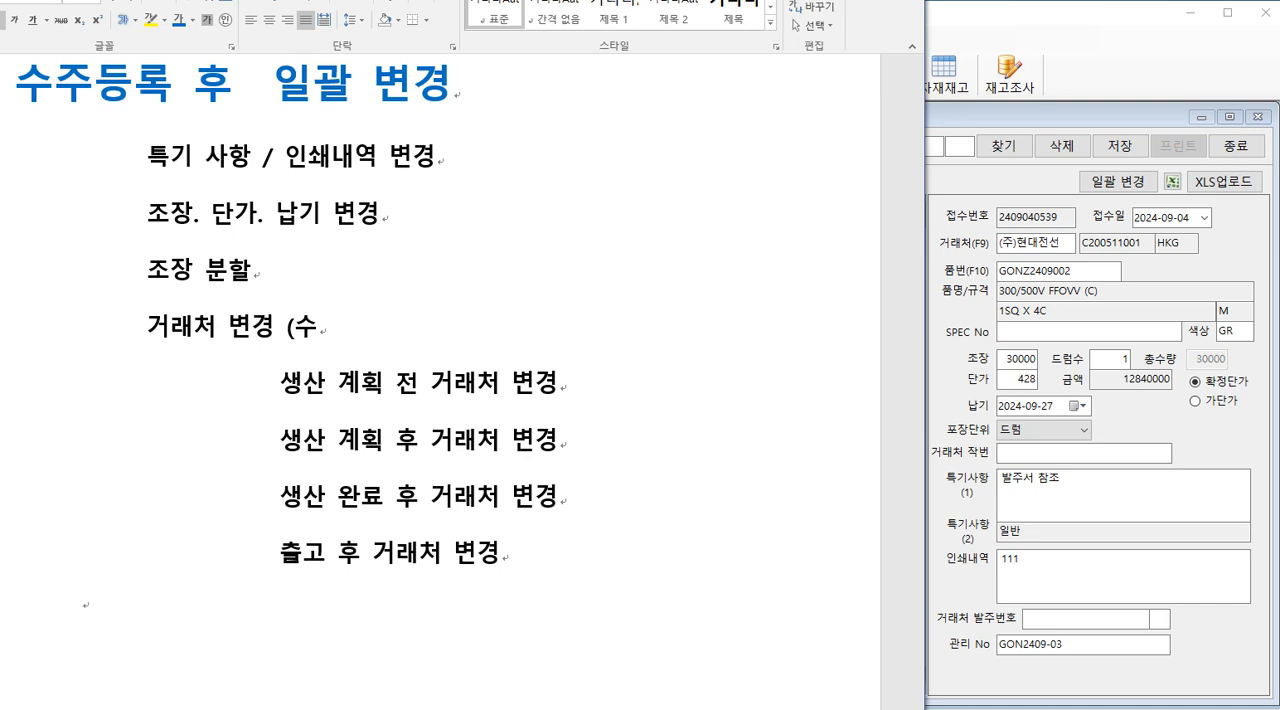
key(BackSpace)
key(BackSpace)
text(등록, 출고요처)
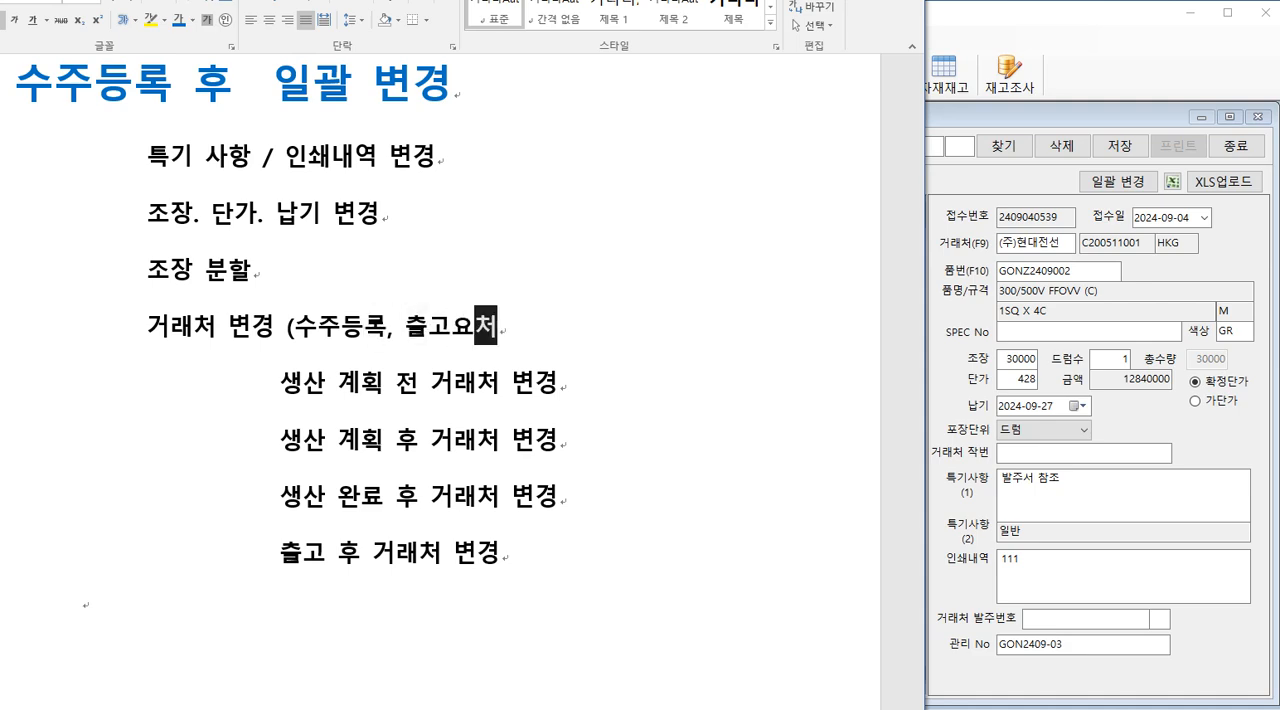
text(ㅇ,)
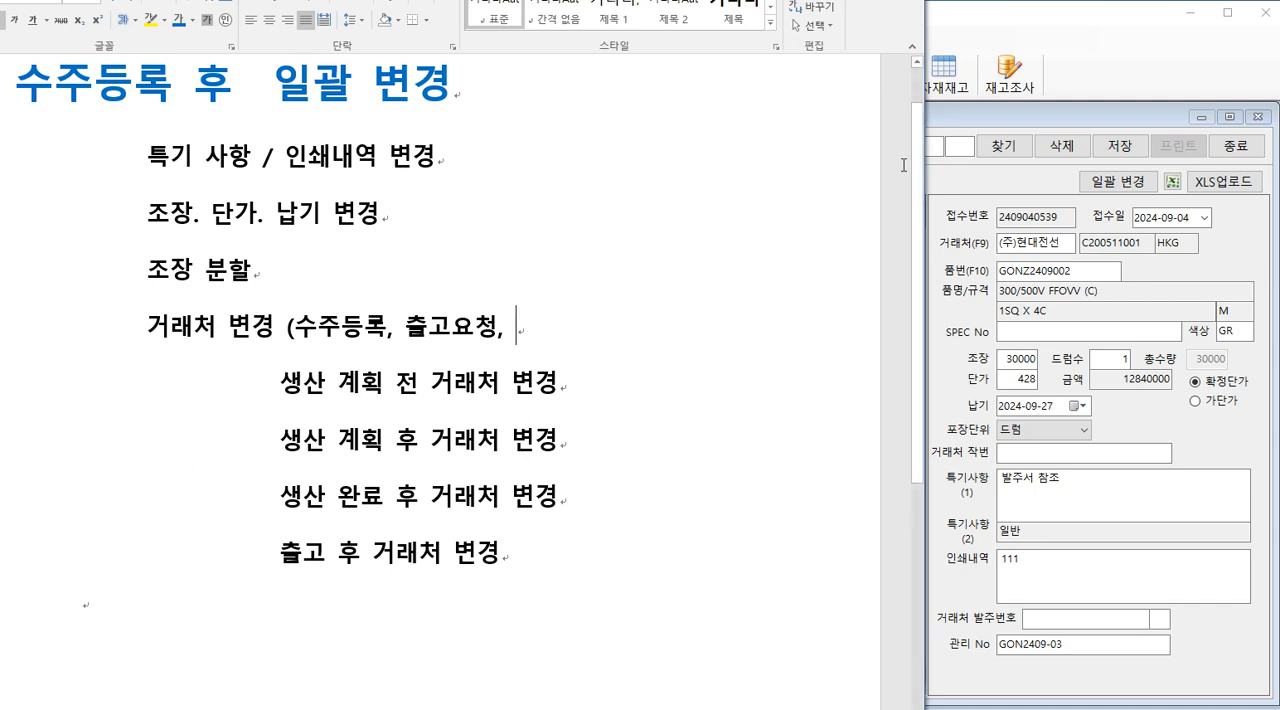
Step: Check the sales screen names in the order management program, and finish the outline note with "매출현황)"
click(968, 9)
click(45, 39)
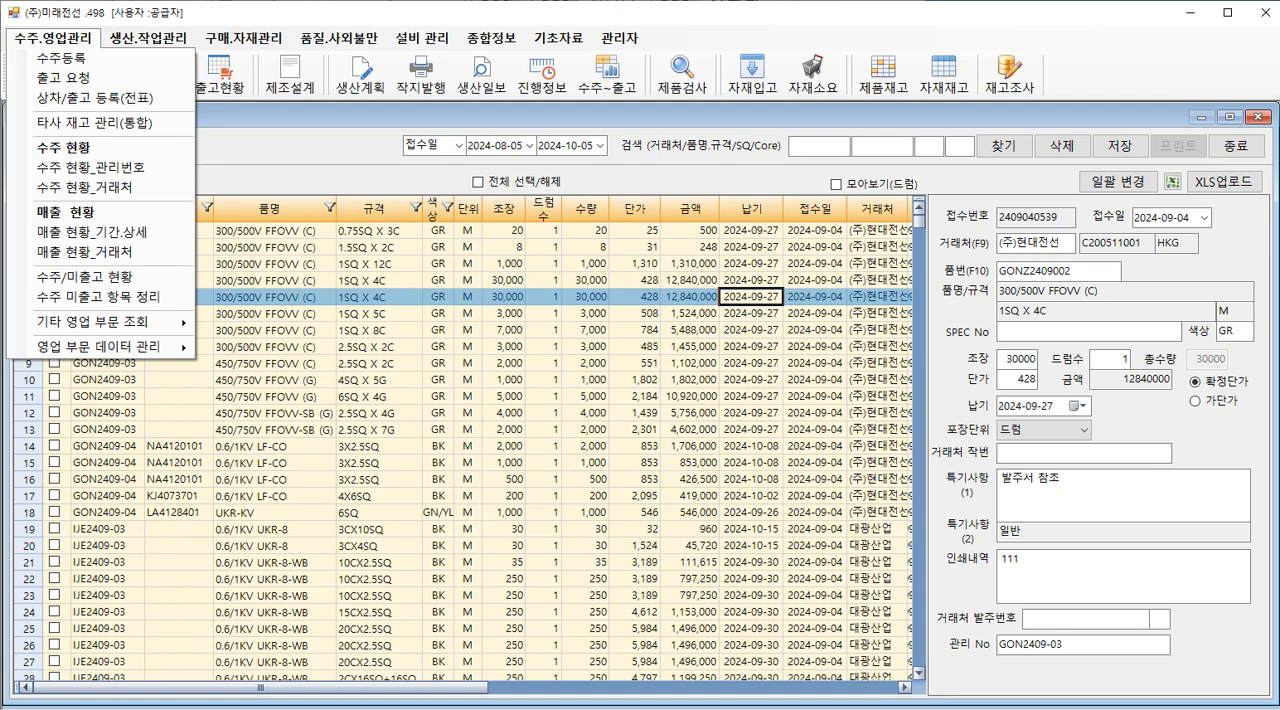
key(alt+Tab)
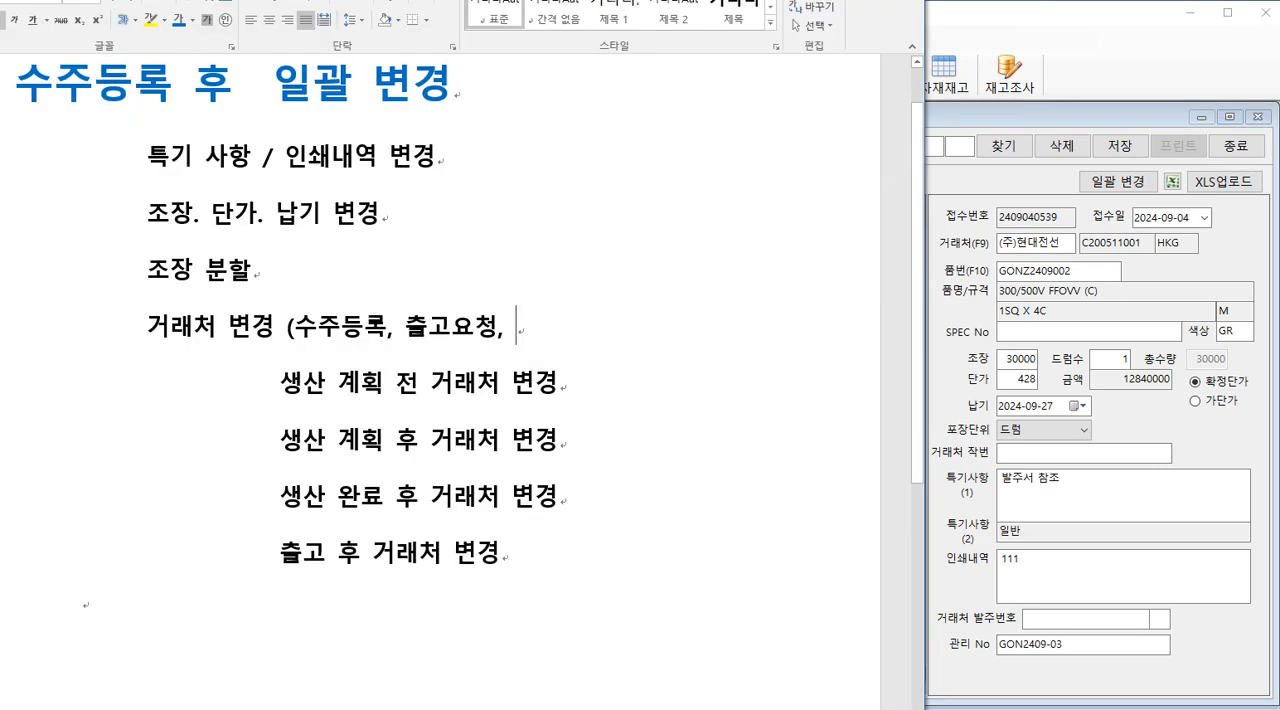
text(매출)
text(현황))
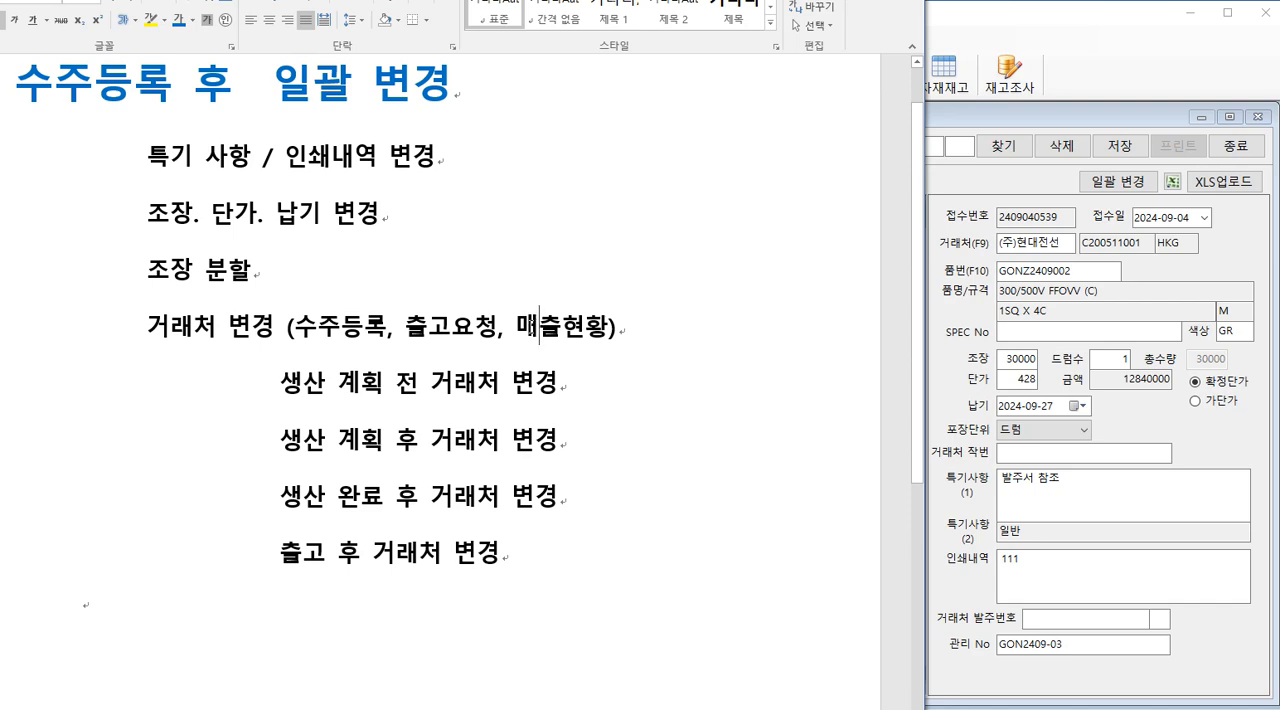
Step: Review the customer change cases after shipment and after production planning under the 거래처 변경 item
click(377, 553)
click(380, 430)
click(230, 328)
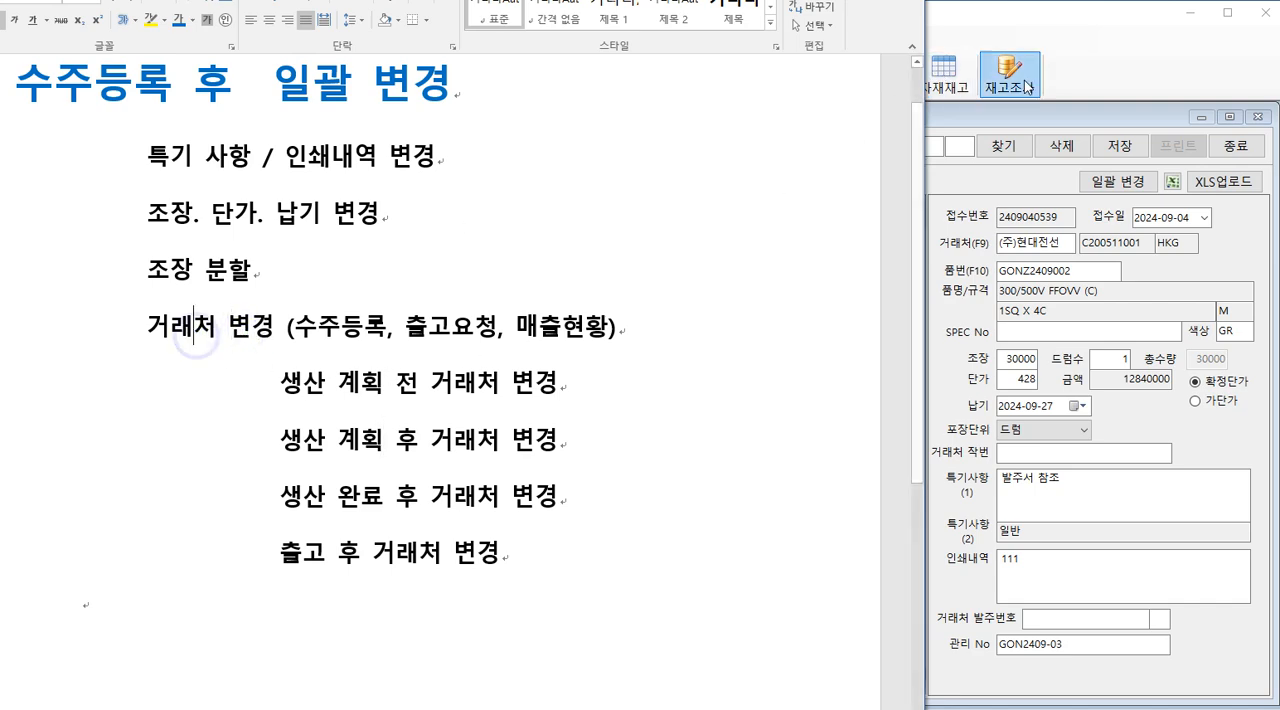
Step: Back in 수주 등록, open the batch change for the 300/500V FFOVV (C) 1SQ X 5C order with 거래처 변경 as the change item
click(1010, 20)
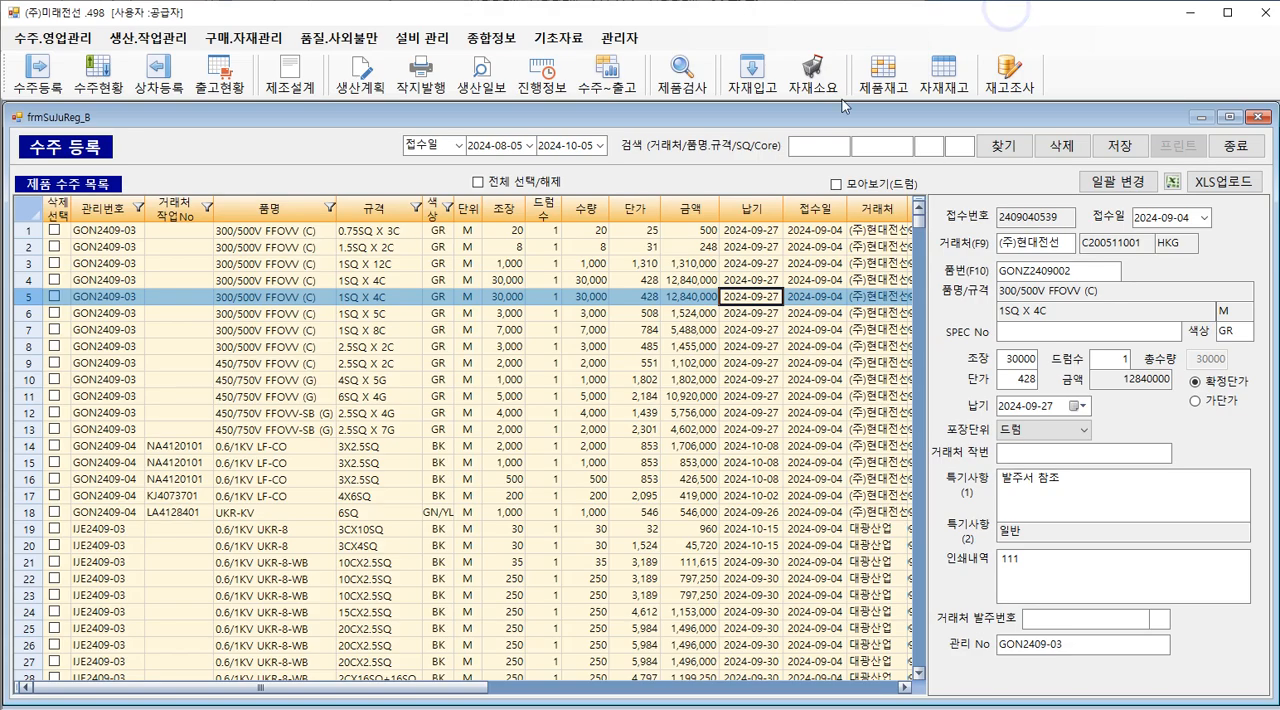
click(205, 479)
click(180, 428)
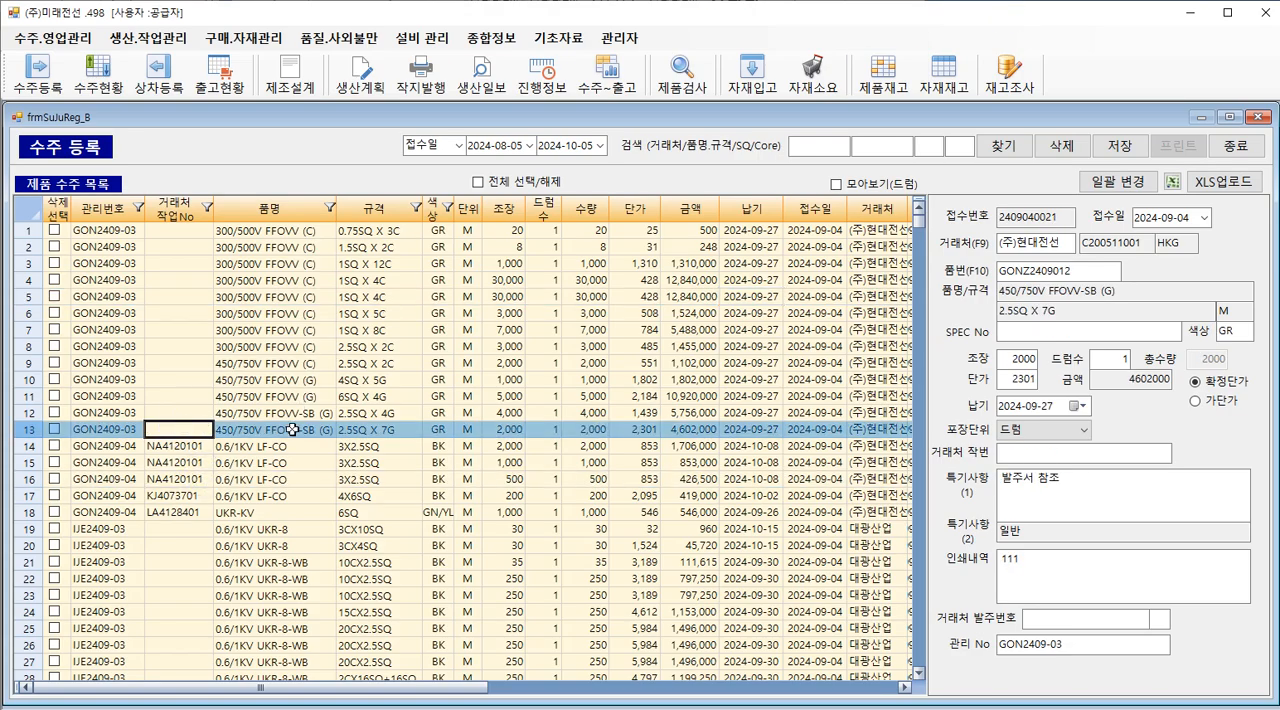
click(270, 230)
click(264, 314)
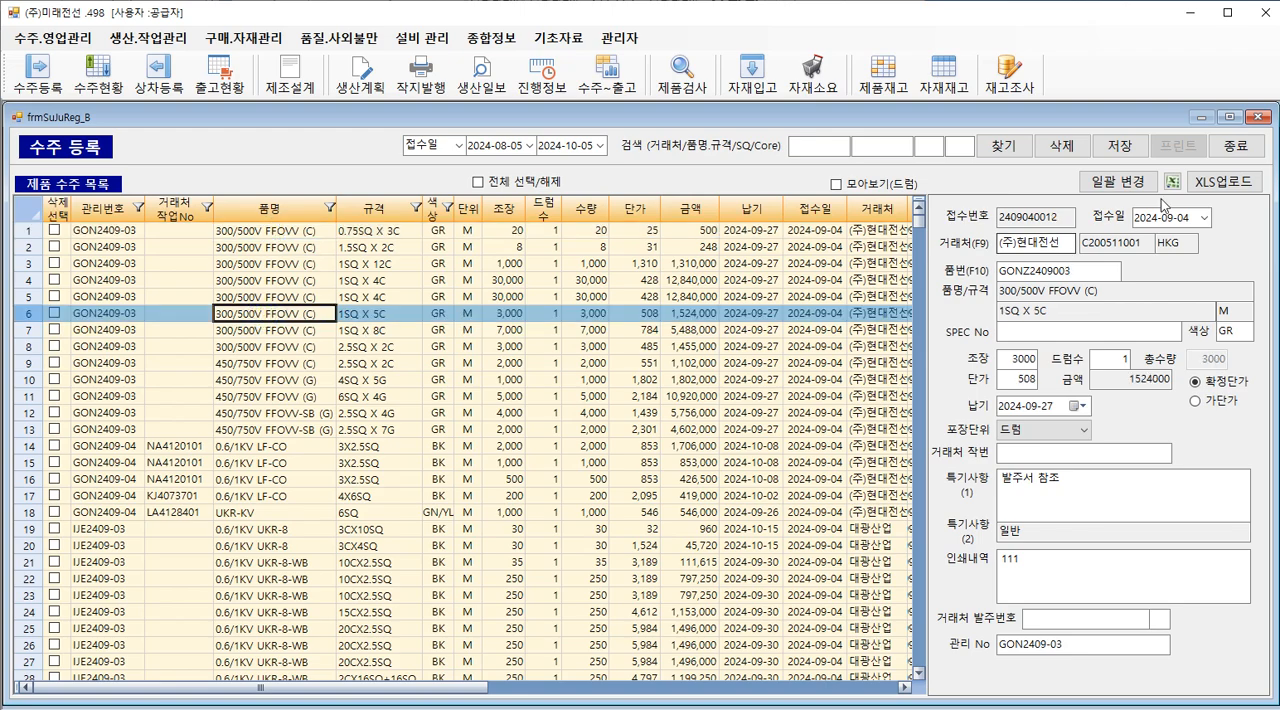
click(1120, 182)
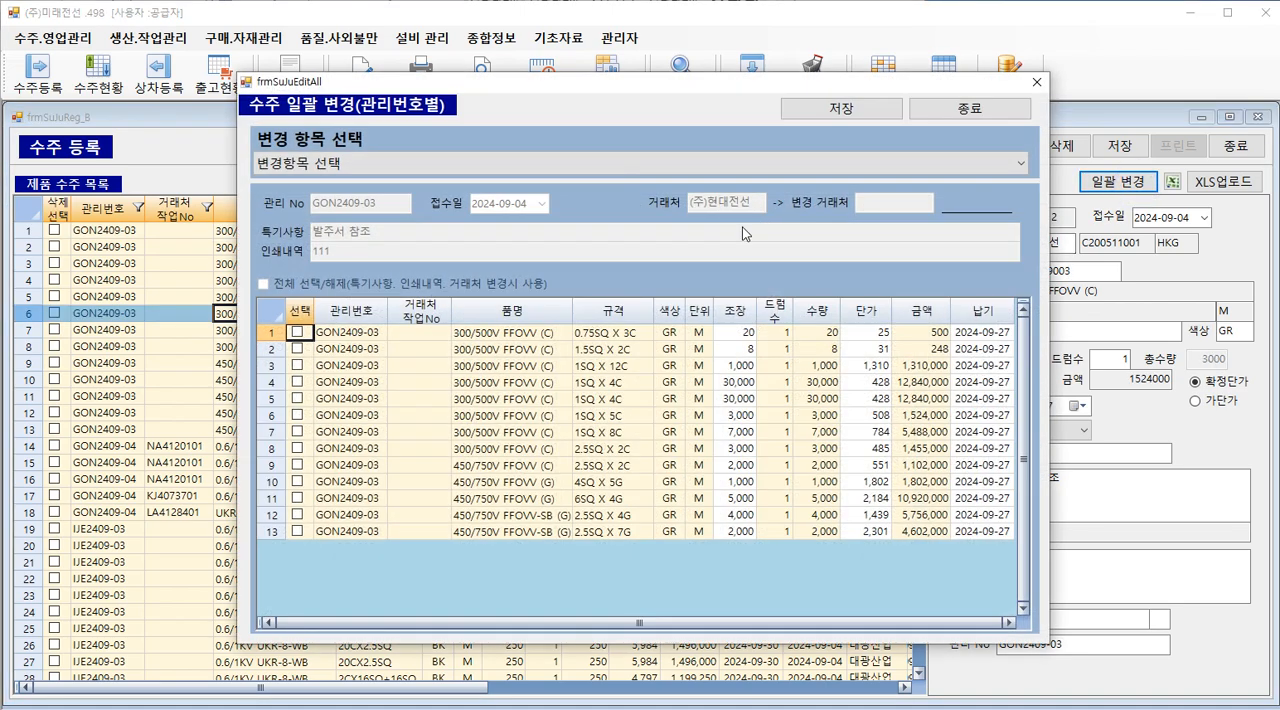
click(365, 162)
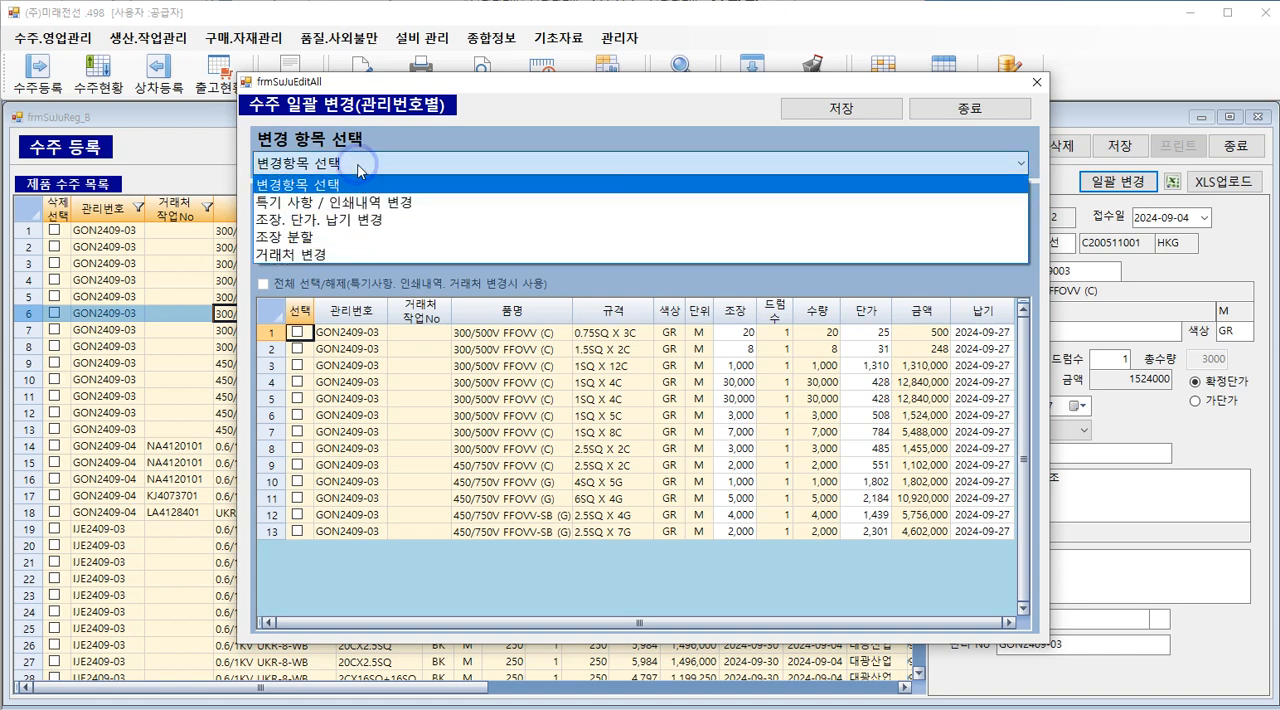
click(321, 257)
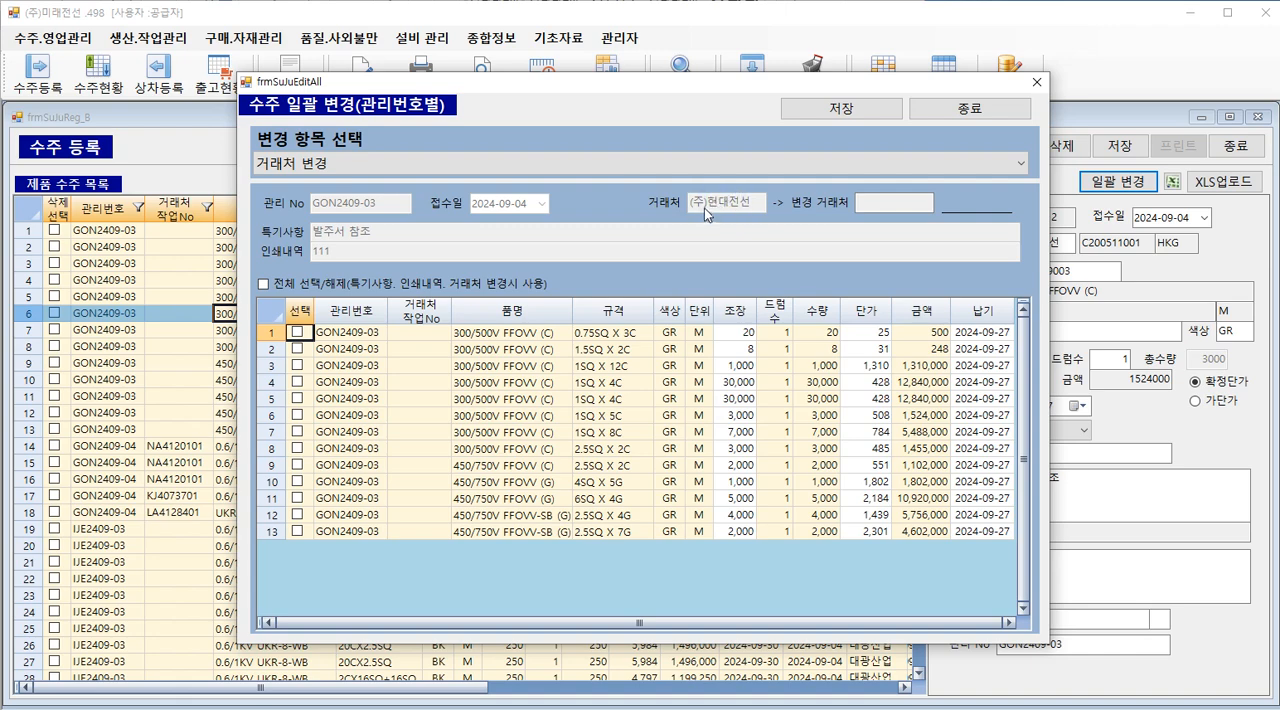
Step: Set the new customer to 명신전기전자 for all listed orders, save the batch change and close its window
double_click(875, 205)
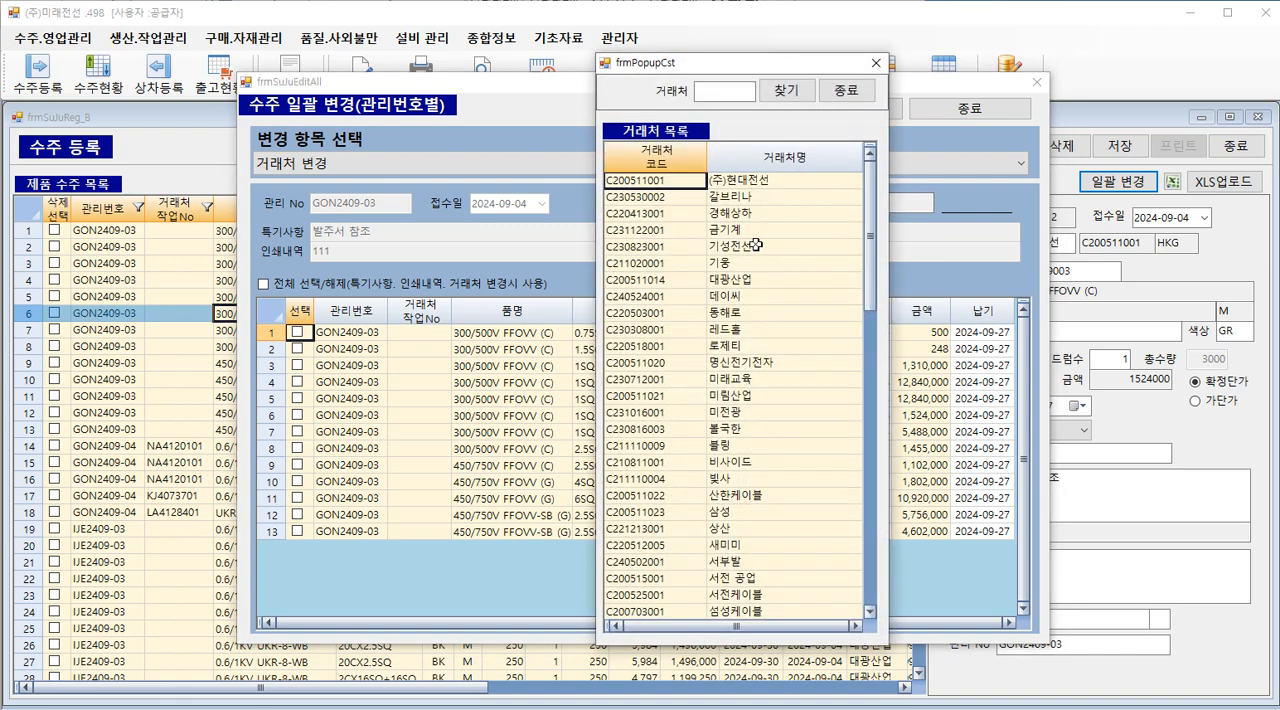
double_click(778, 363)
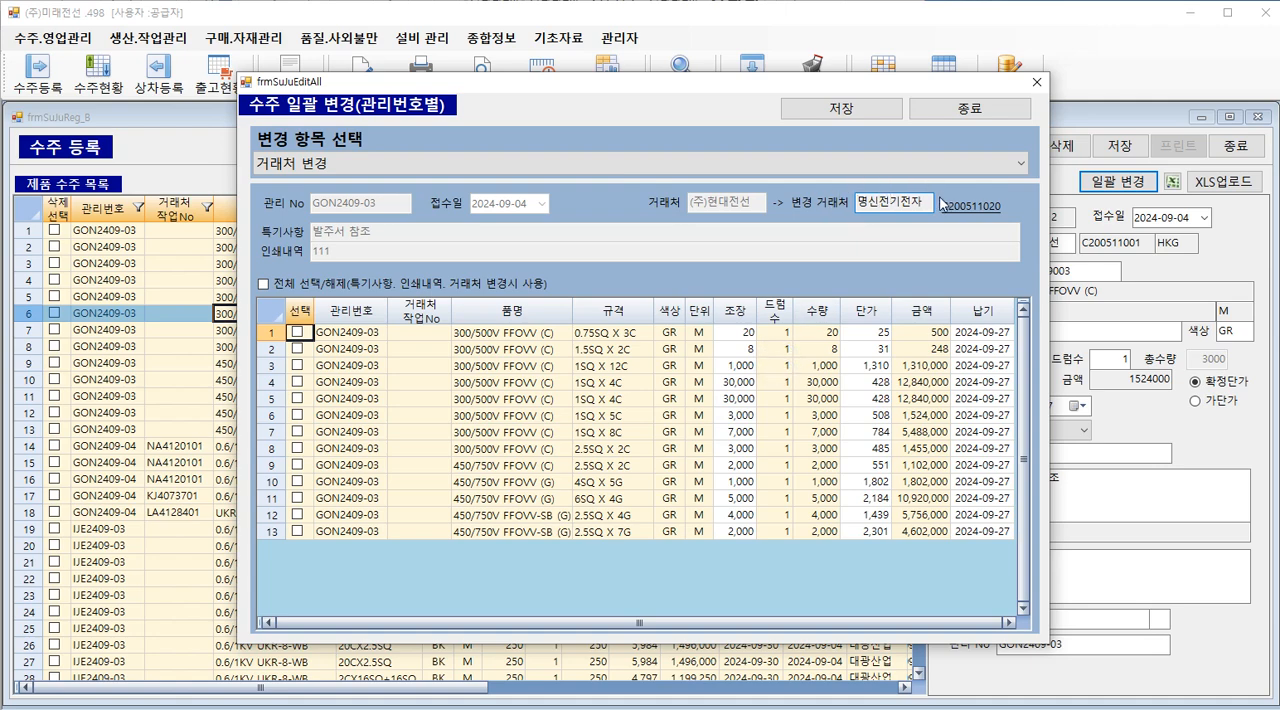
click(268, 285)
click(824, 113)
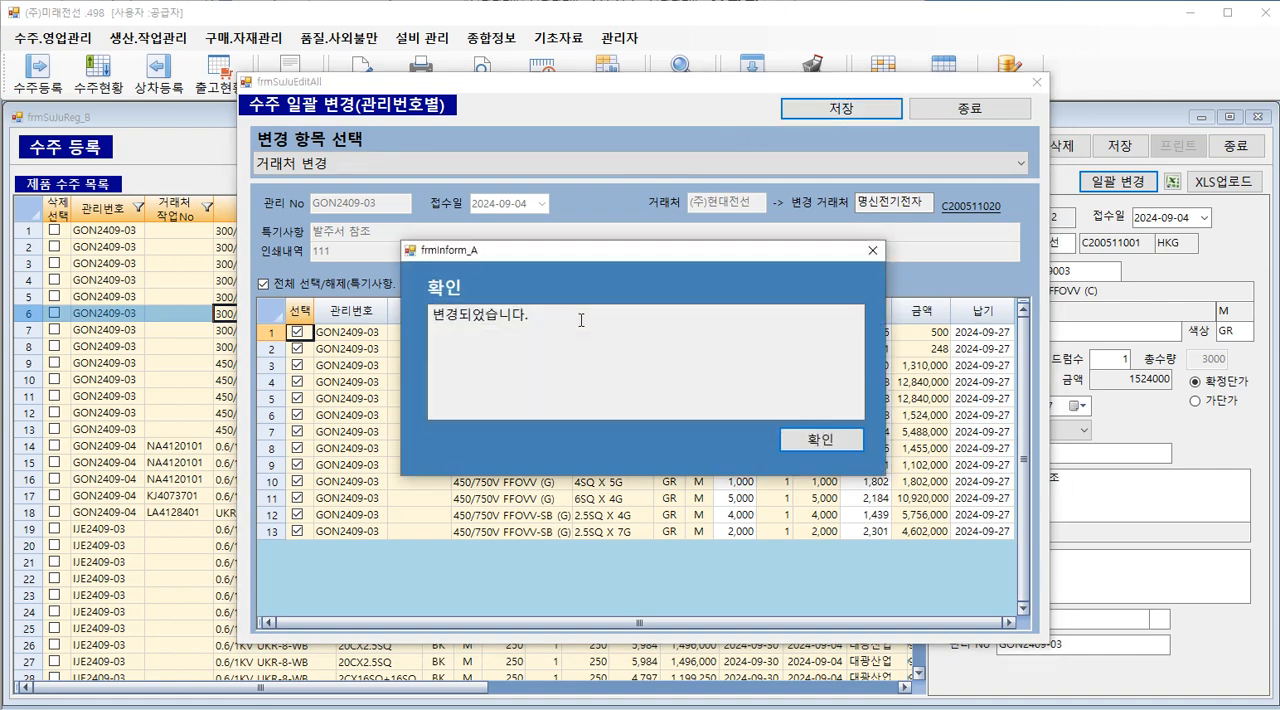
click(814, 441)
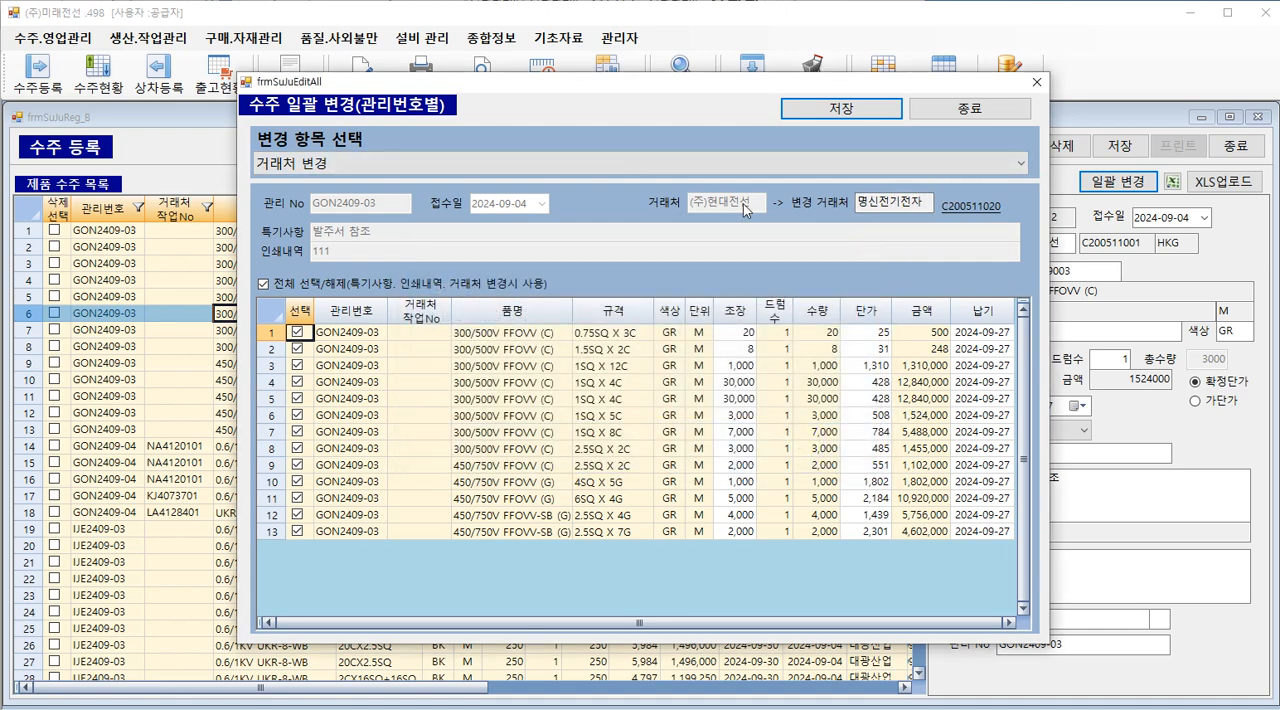
click(860, 188)
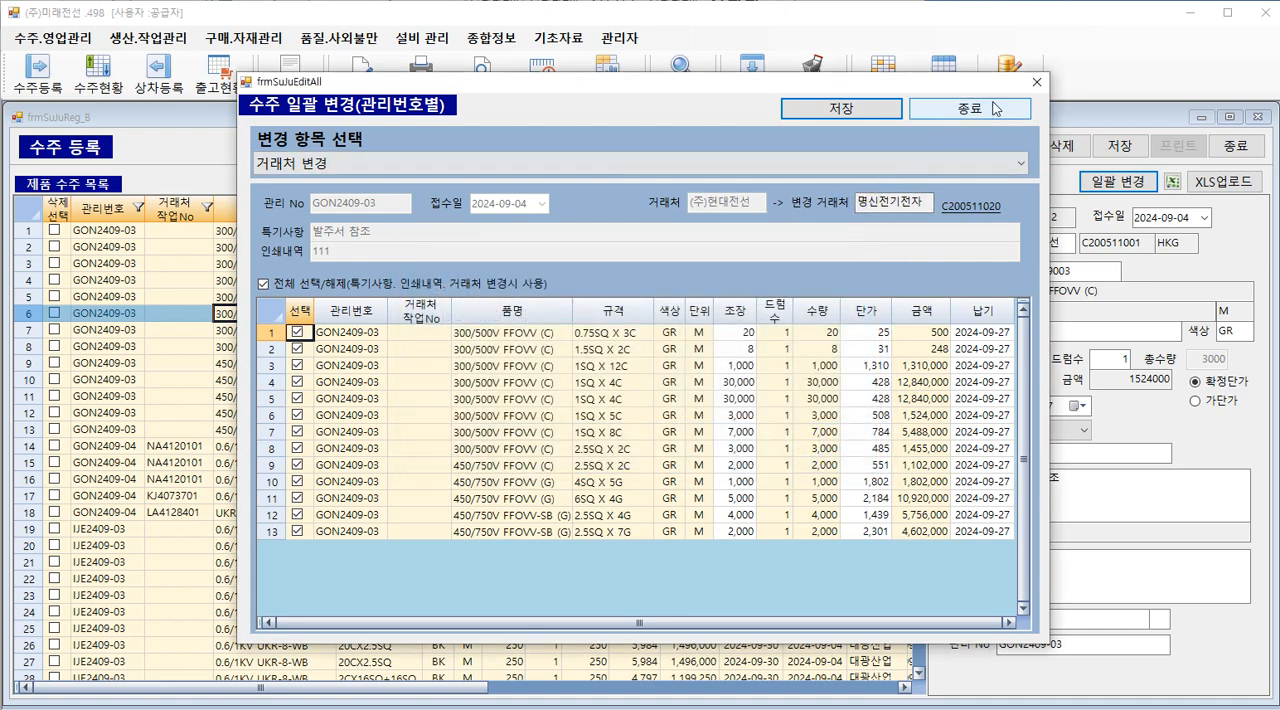
click(1036, 82)
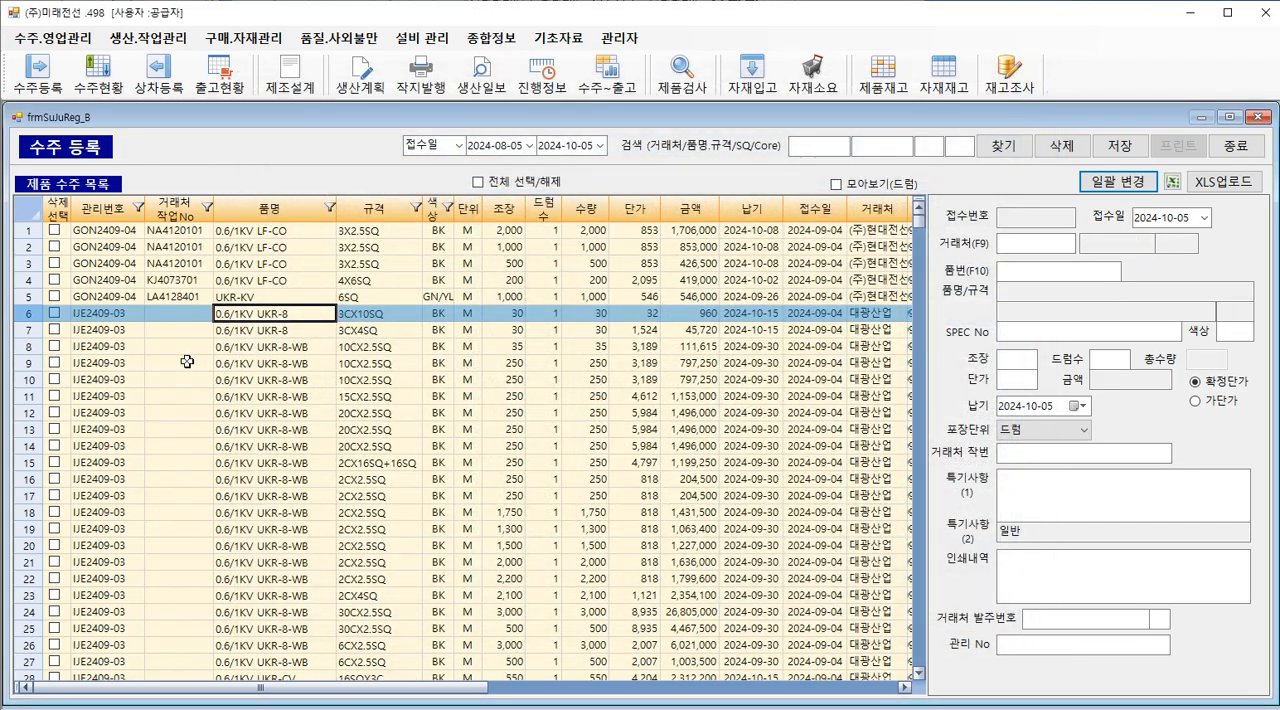
Step: Search the order list for 09-03 and locate the orders moved to 명신전기전자
scroll(552, 380, down, 7)
scroll(552, 380, down, 20)
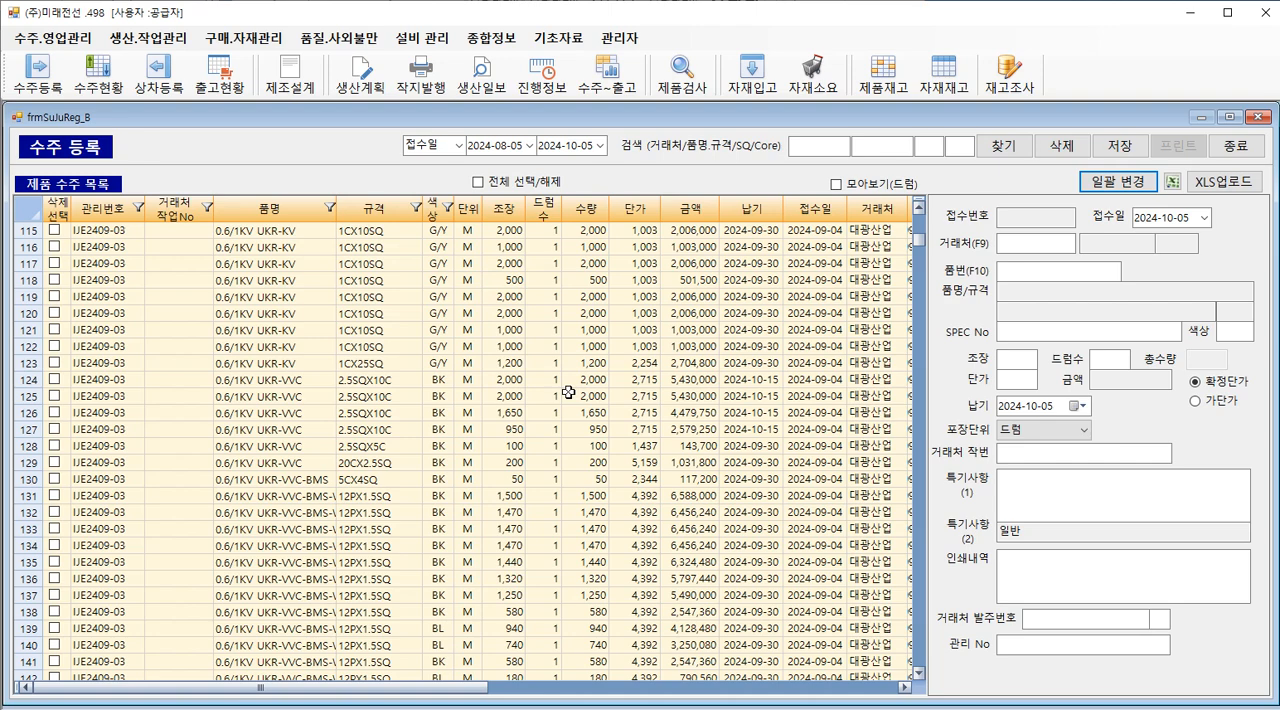
scroll(568, 392, down, 6)
scroll(568, 392, up, 5)
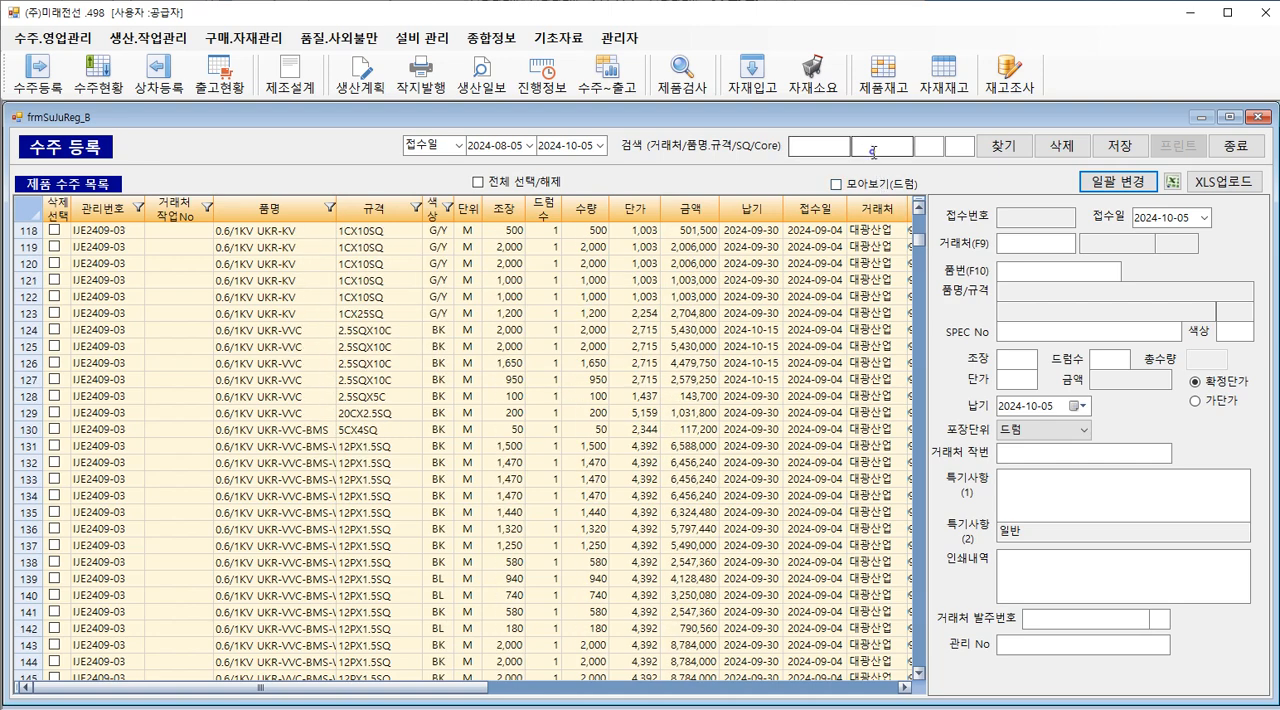
click(873, 152)
text(09-03)
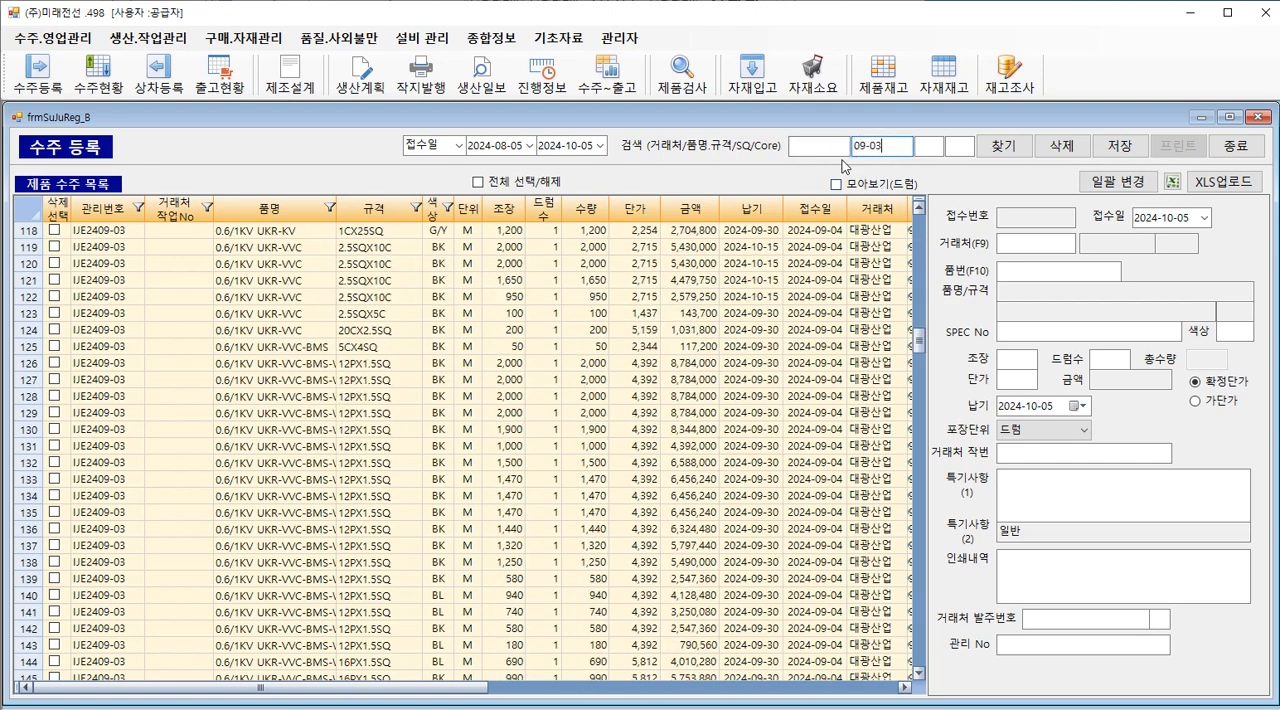
click(632, 314)
scroll(566, 320, up, 19)
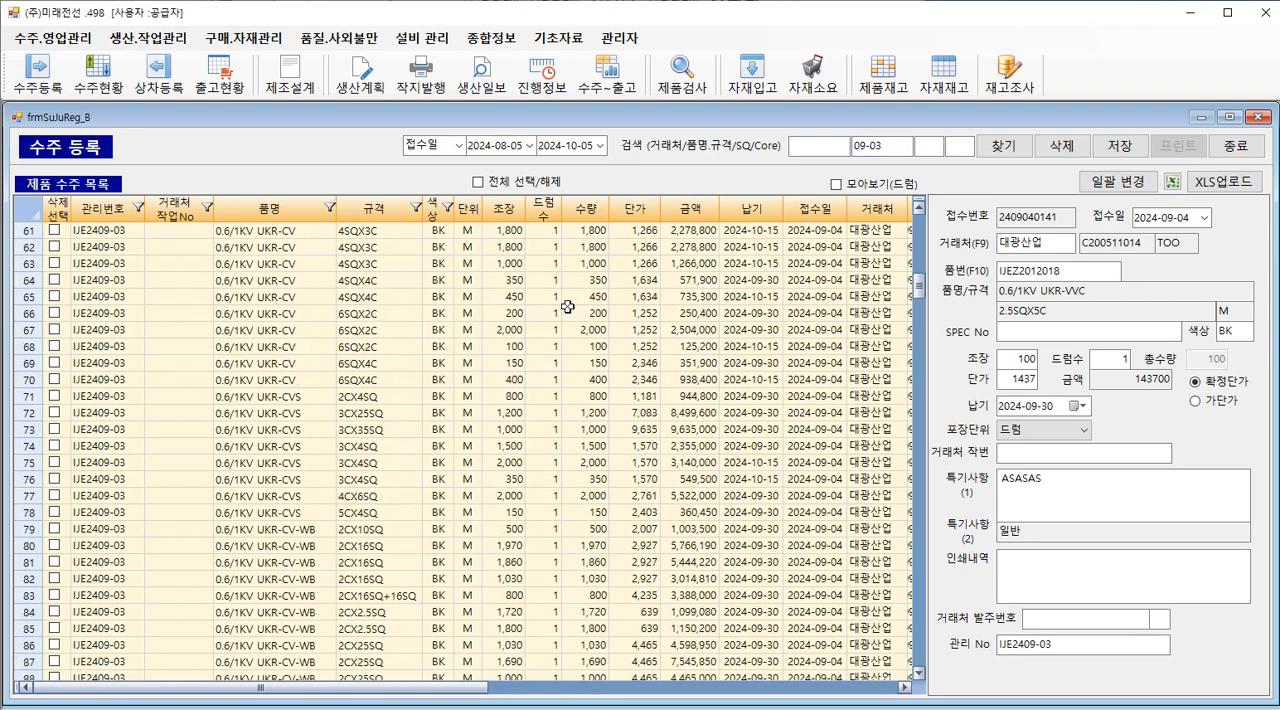
scroll(567, 306, up, 20)
scroll(567, 306, down, 20)
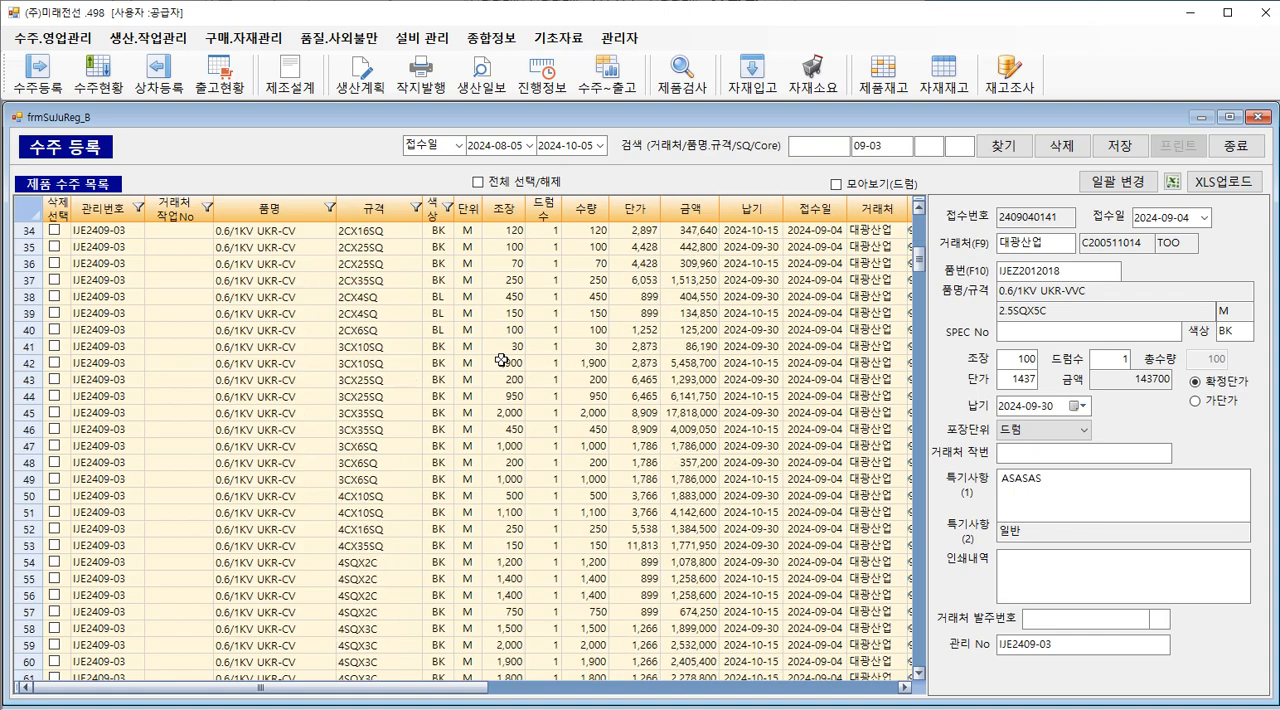
scroll(386, 446, down, 20)
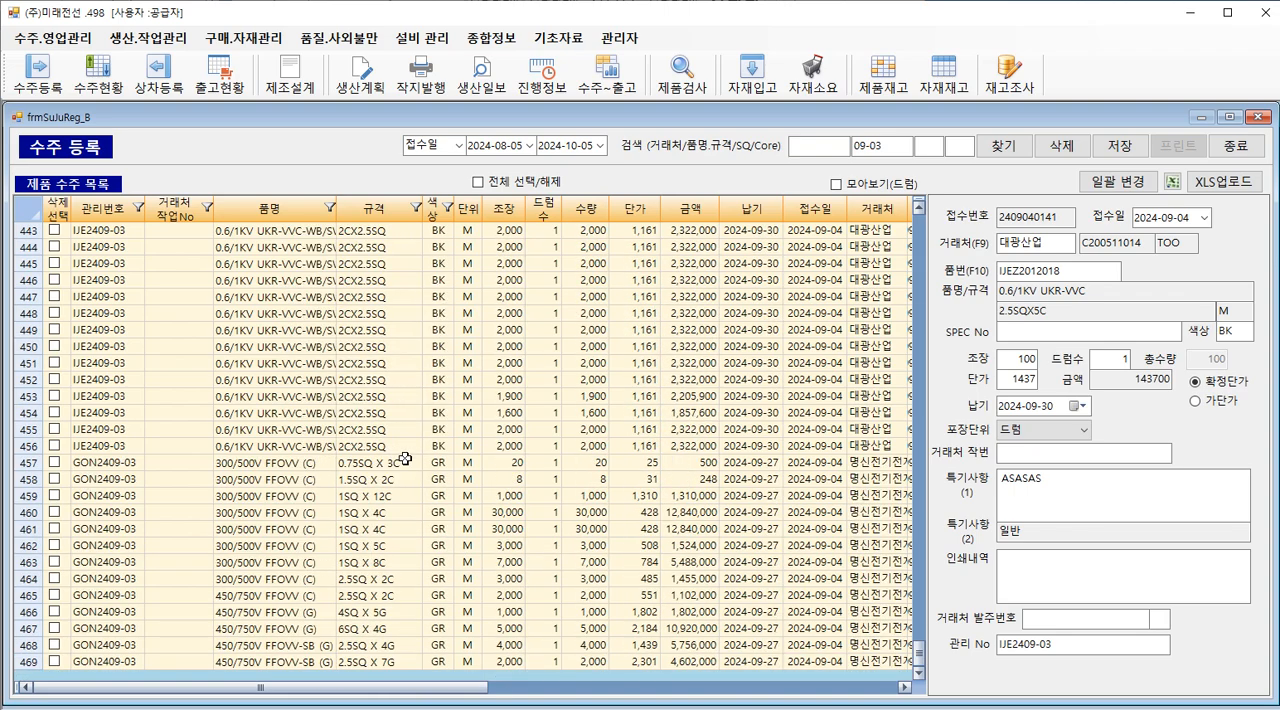
Step: Examine the management numbers and customer of the 명신전기전자 orders, comparing them with the 대광산업 orders
click(876, 512)
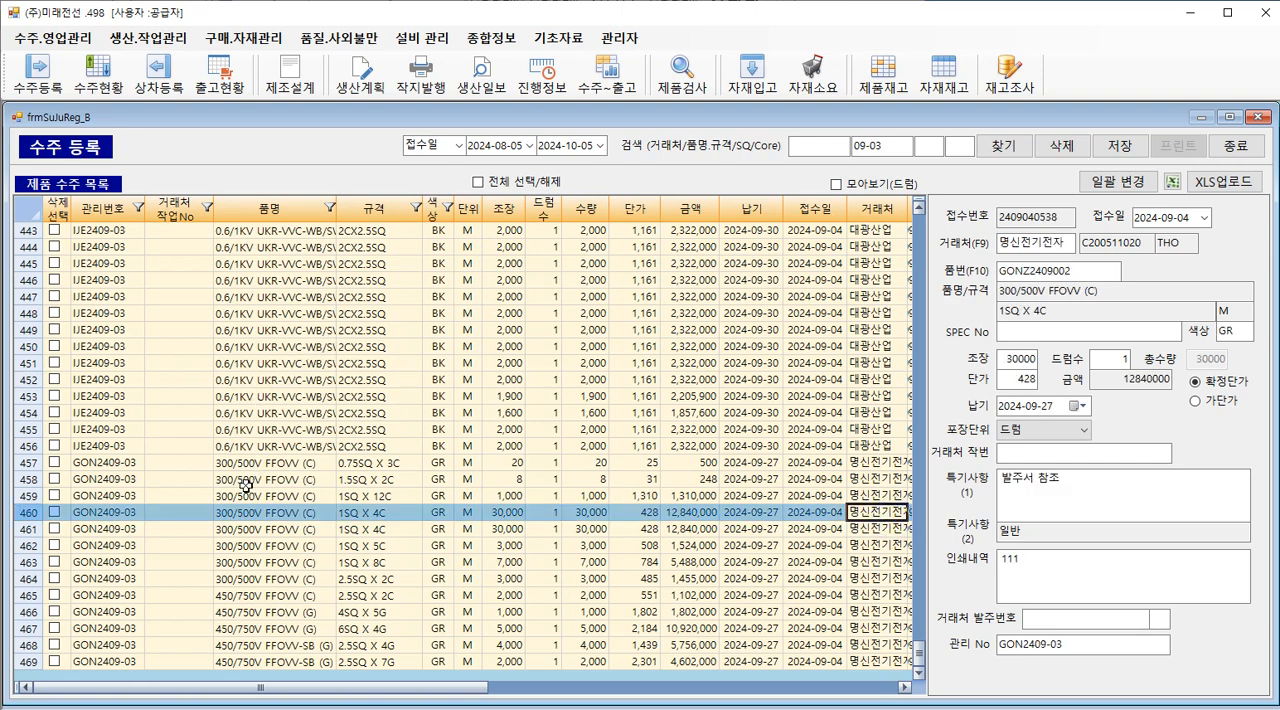
click(106, 279)
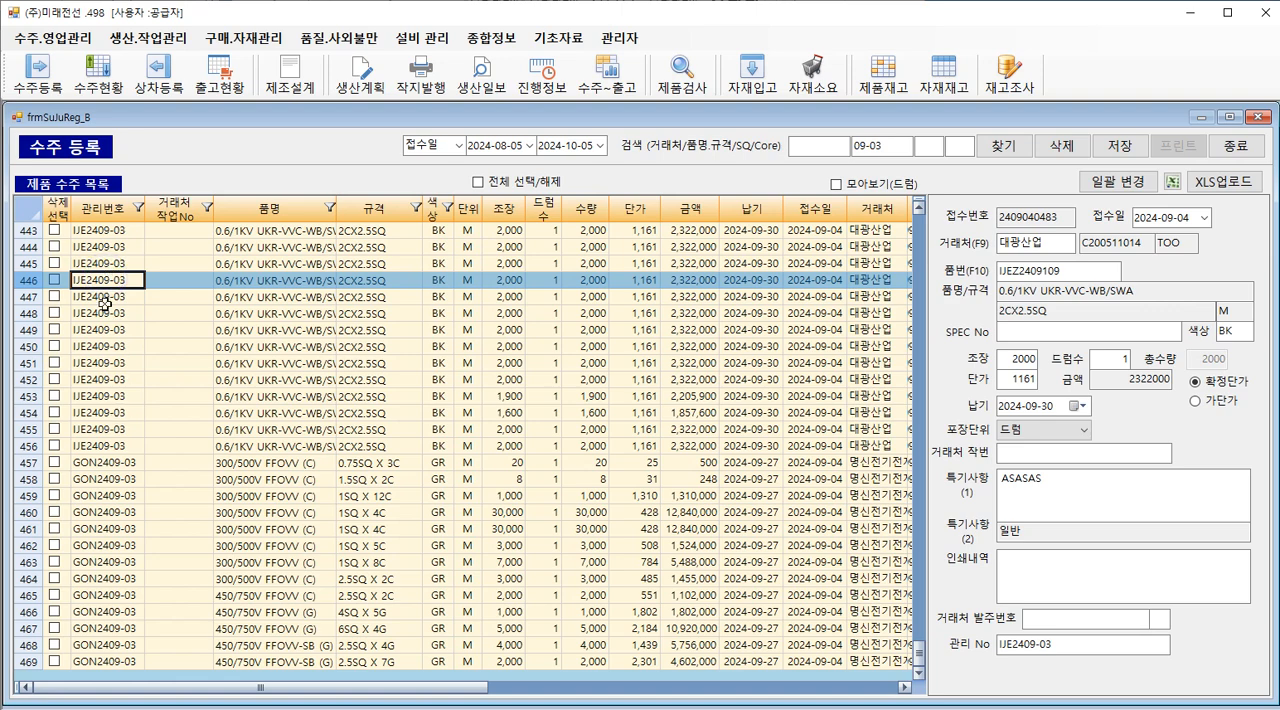
click(101, 479)
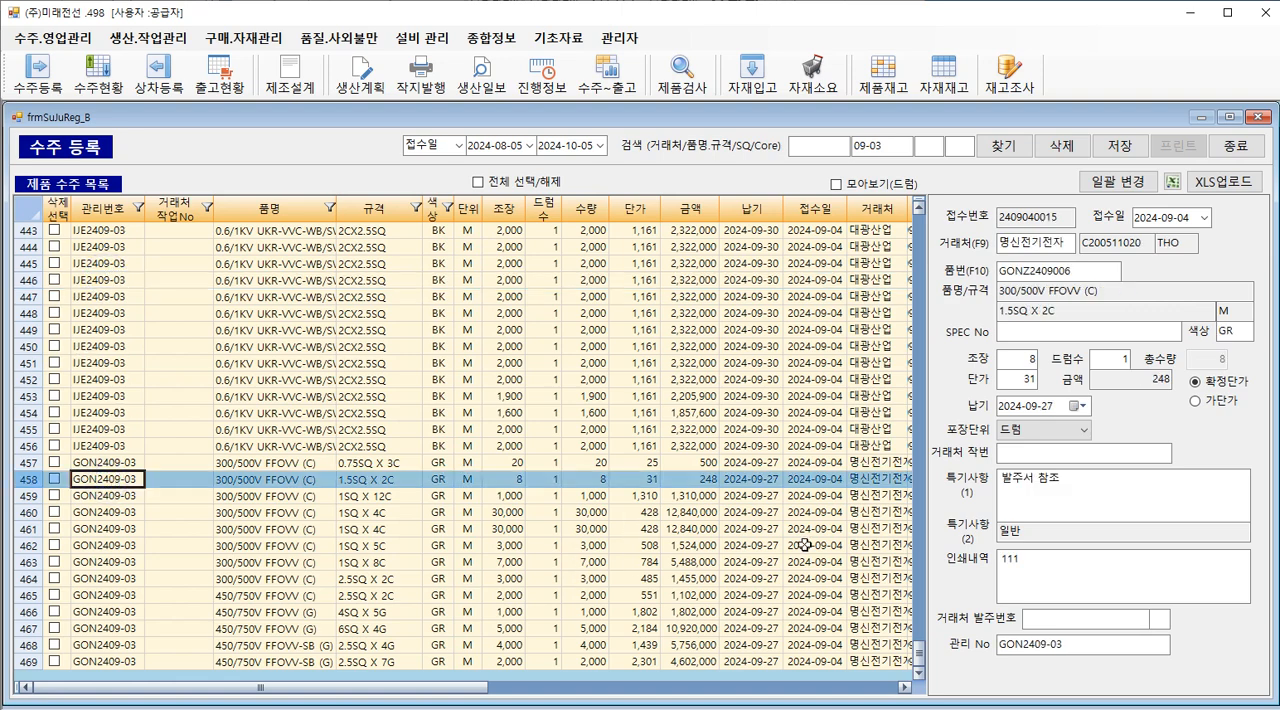
click(118, 463)
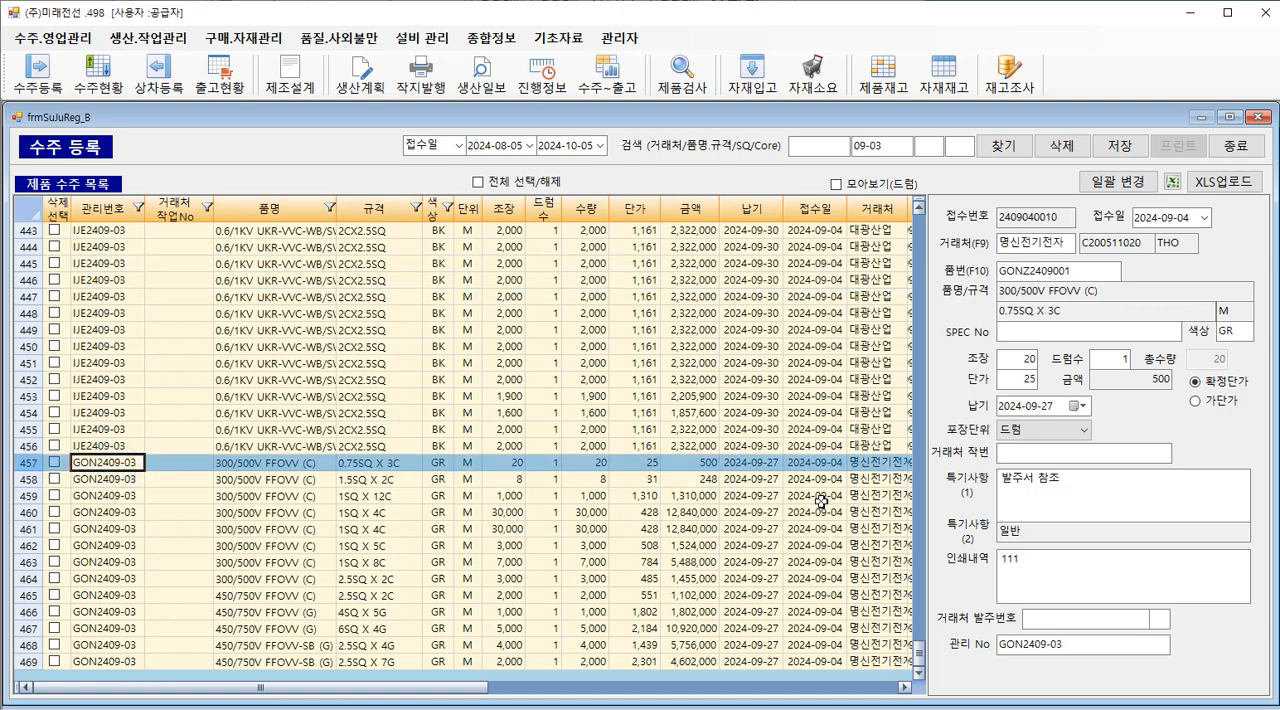
click(862, 480)
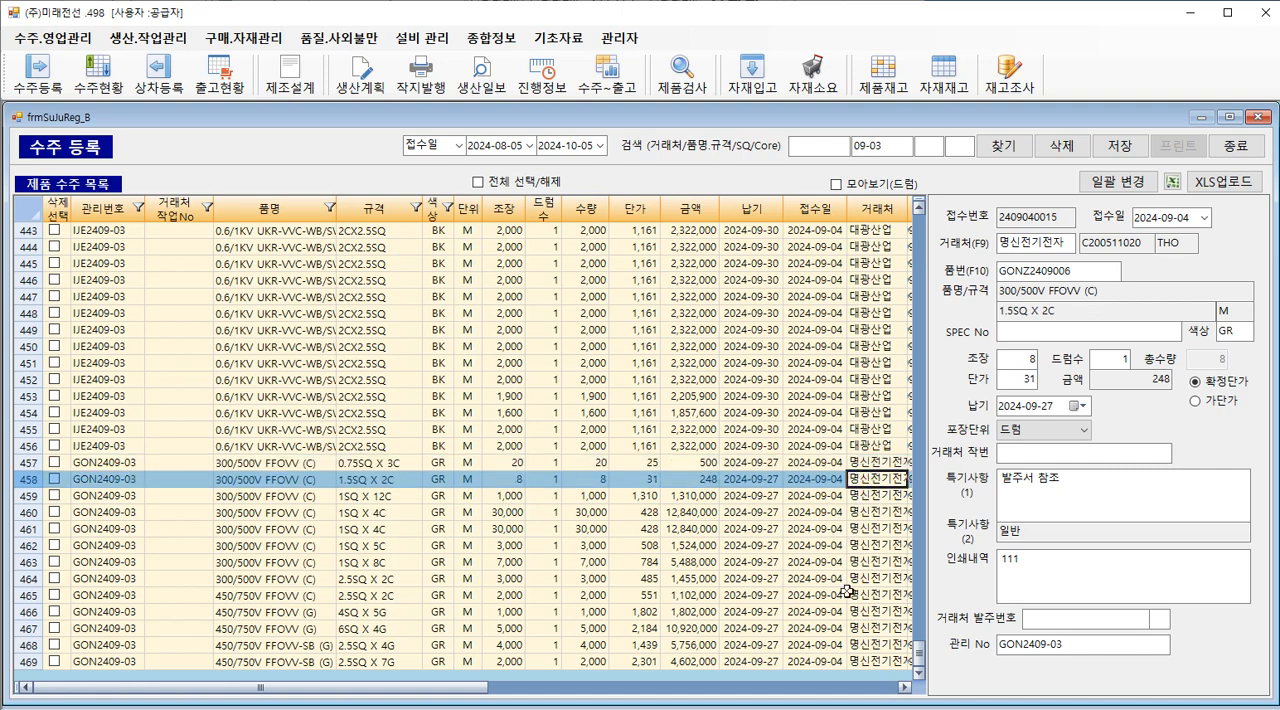
click(870, 662)
click(876, 464)
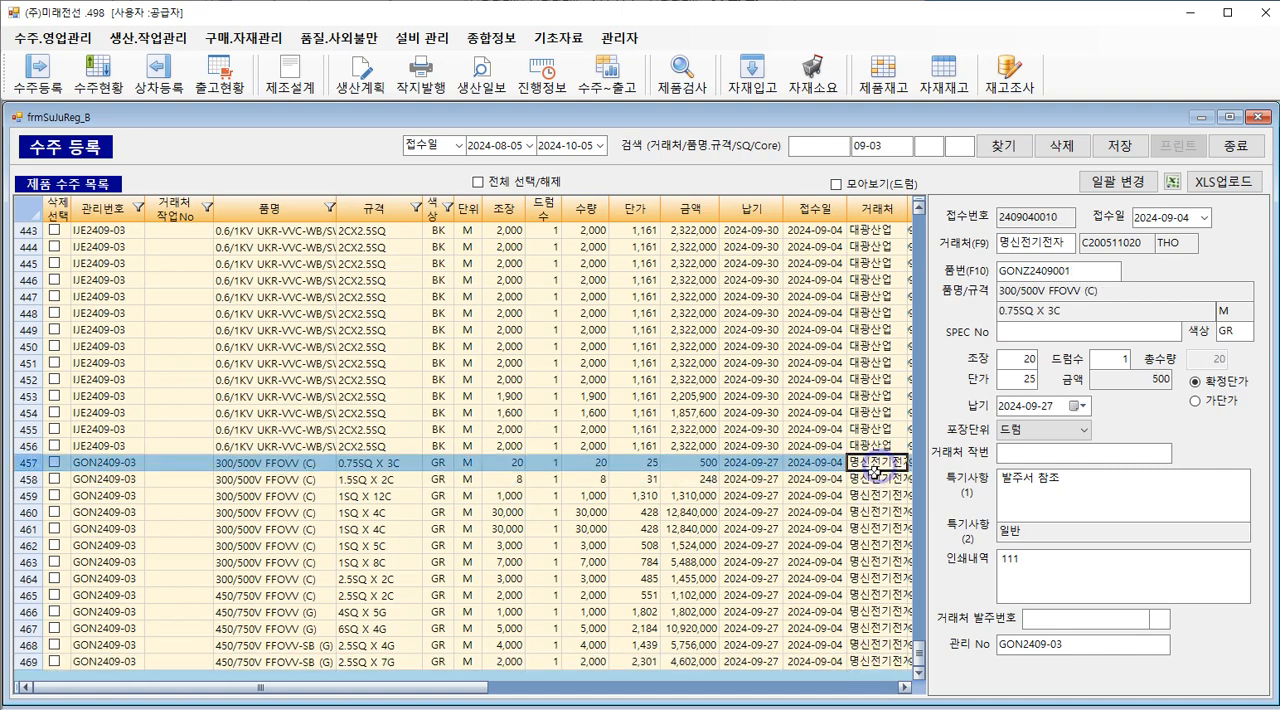